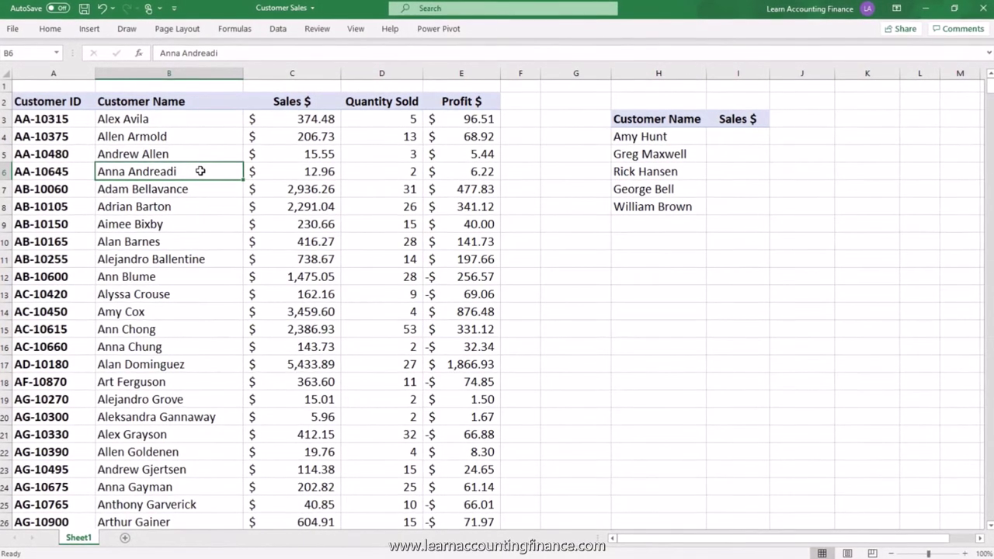
pyautogui.click(173, 119)
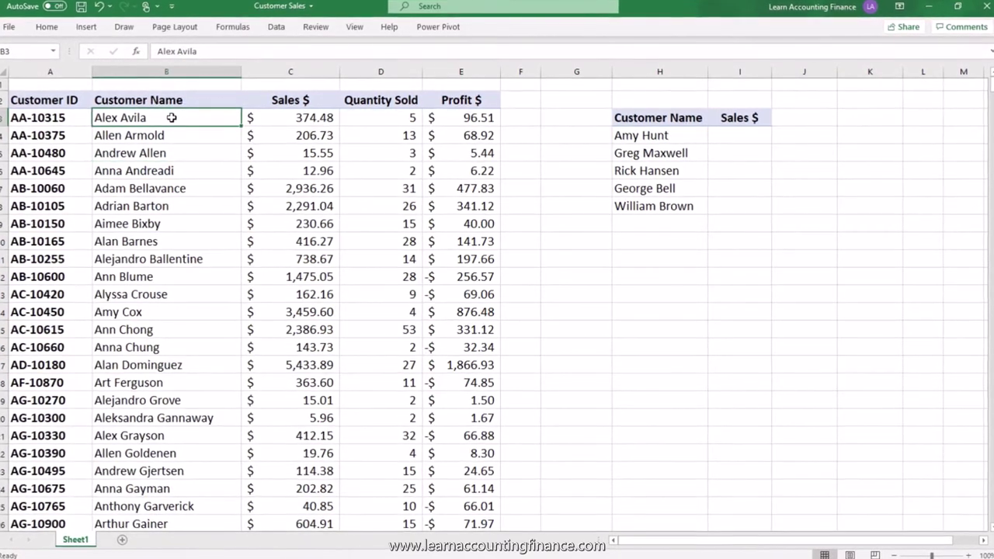
pyautogui.click(310, 136)
pyautogui.click(388, 134)
pyautogui.click(426, 134)
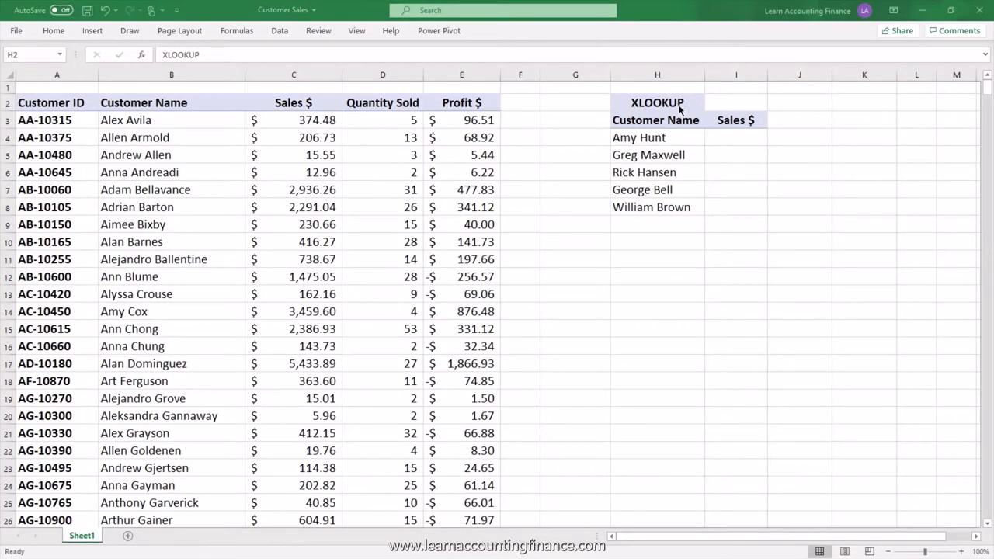
pyautogui.click(678, 103)
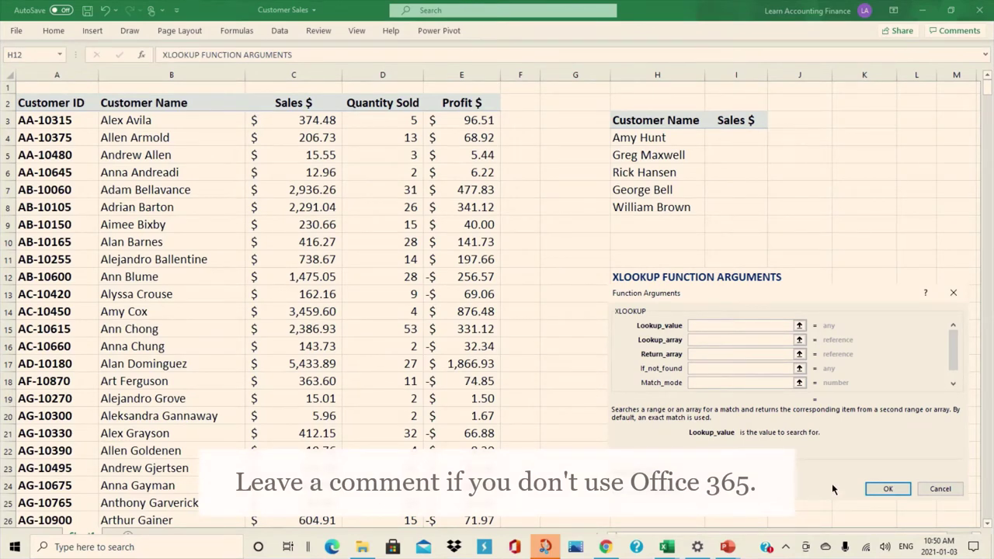
pyautogui.click(726, 137)
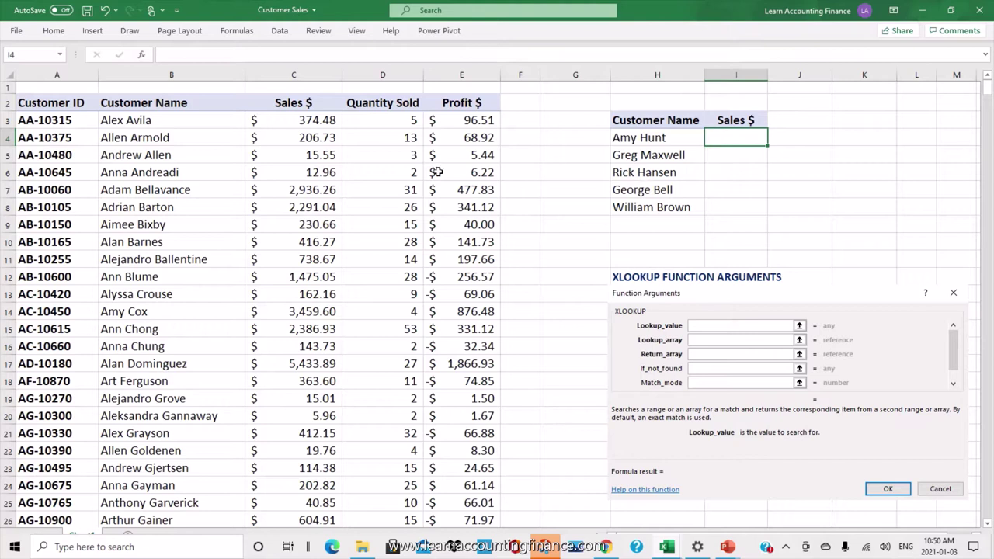
pyautogui.click(665, 138)
pyautogui.moveTo(666, 137); pyautogui.dragTo(664, 192)
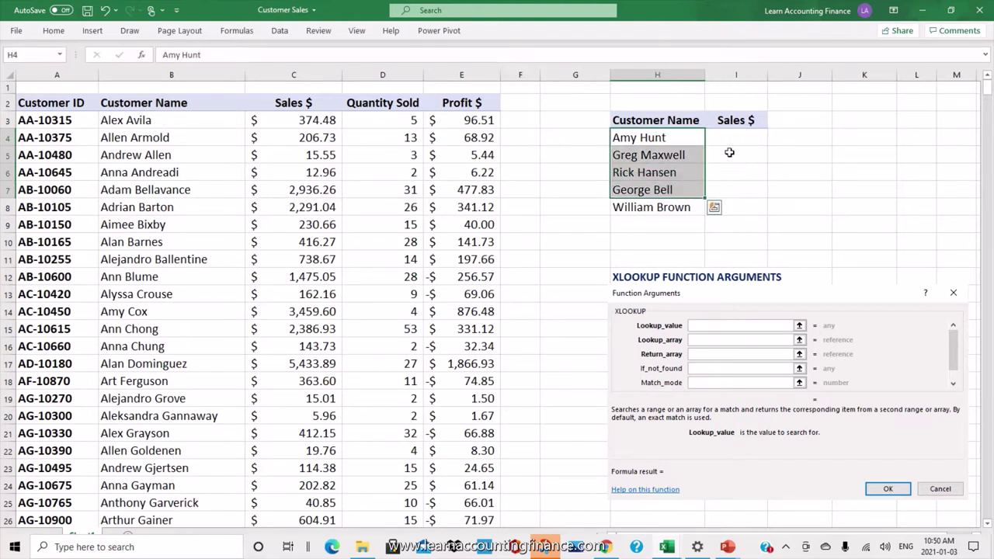
# Start an XLOOKUP formula in cell I4 with H4 as the lookup value and B3:B693 as the lookup array.
pyautogui.click(729, 138)
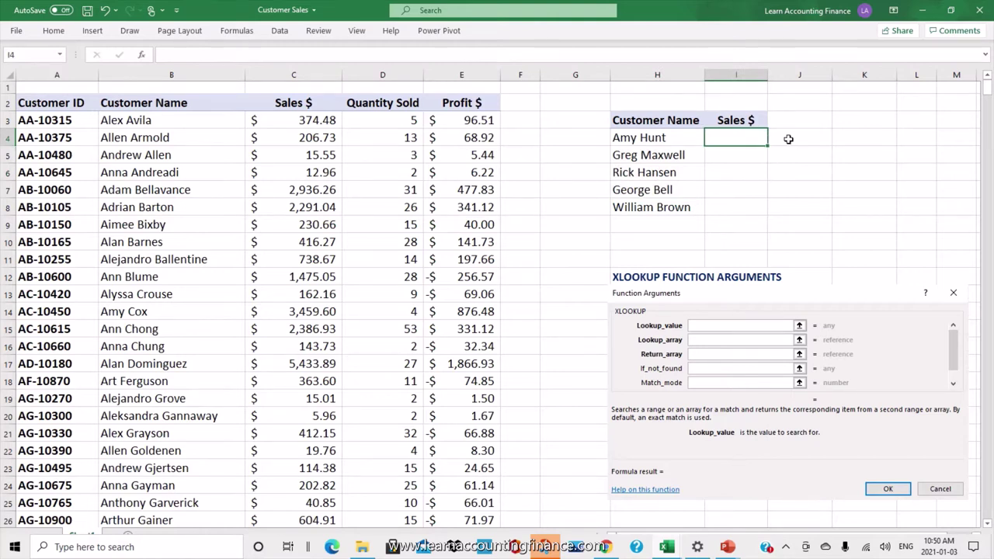
pyautogui.write('=xlookup')
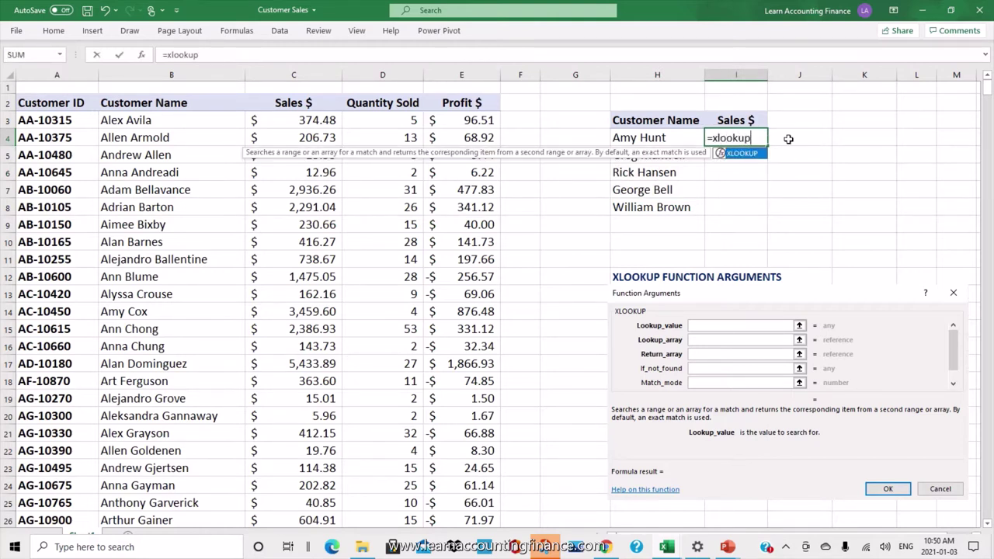
pyautogui.write('(')
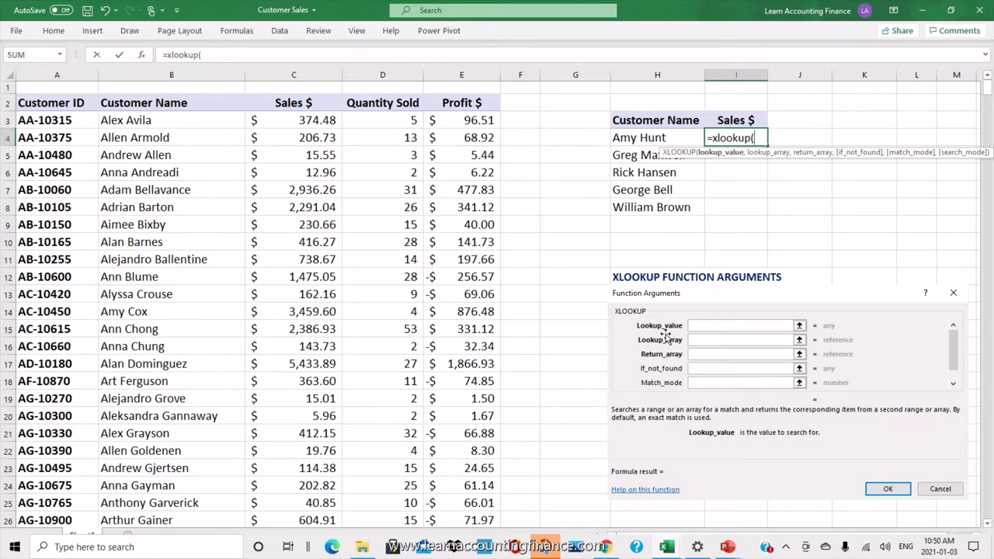
pyautogui.click(646, 137)
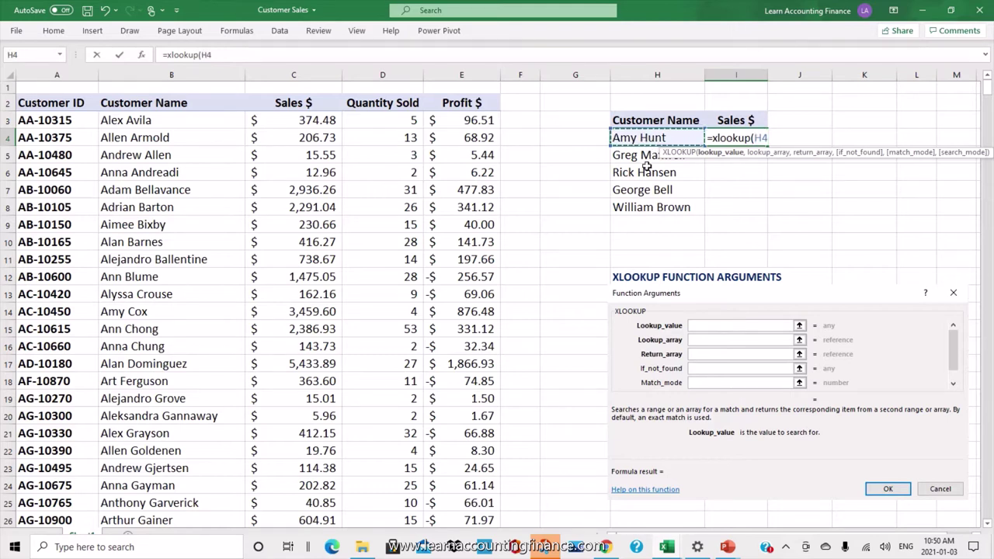
pyautogui.write(',')
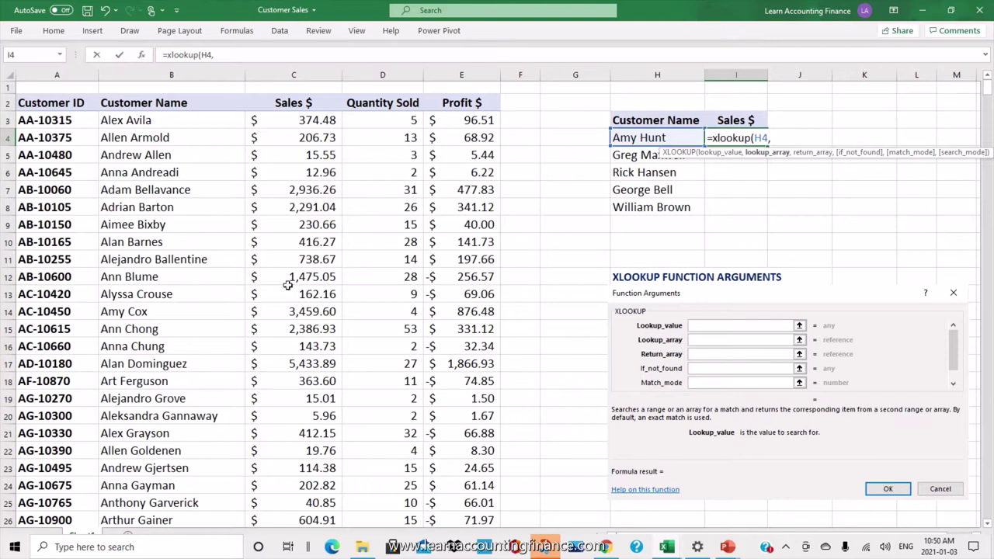
pyautogui.click(136, 120)
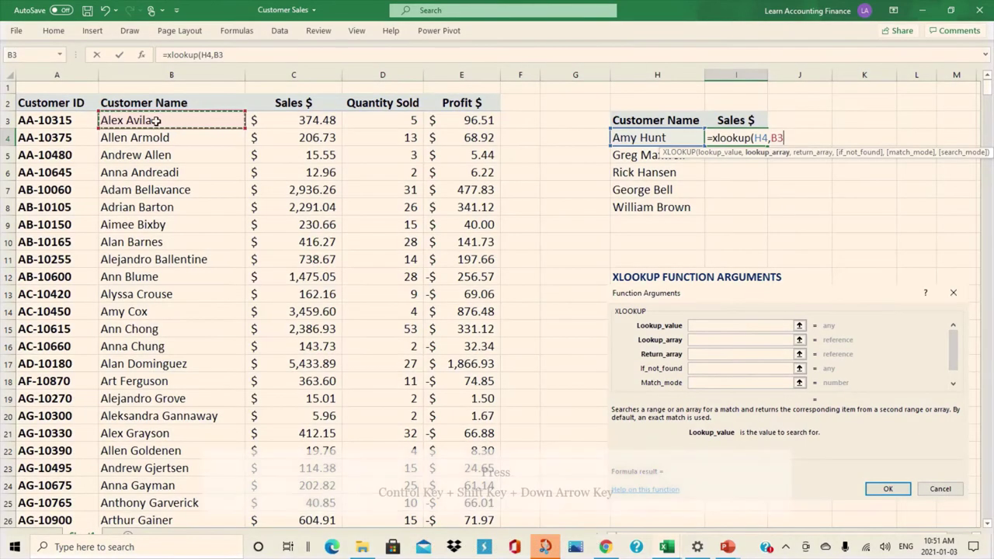
pyautogui.hotkey('ctrl', 'shift', 'Down')
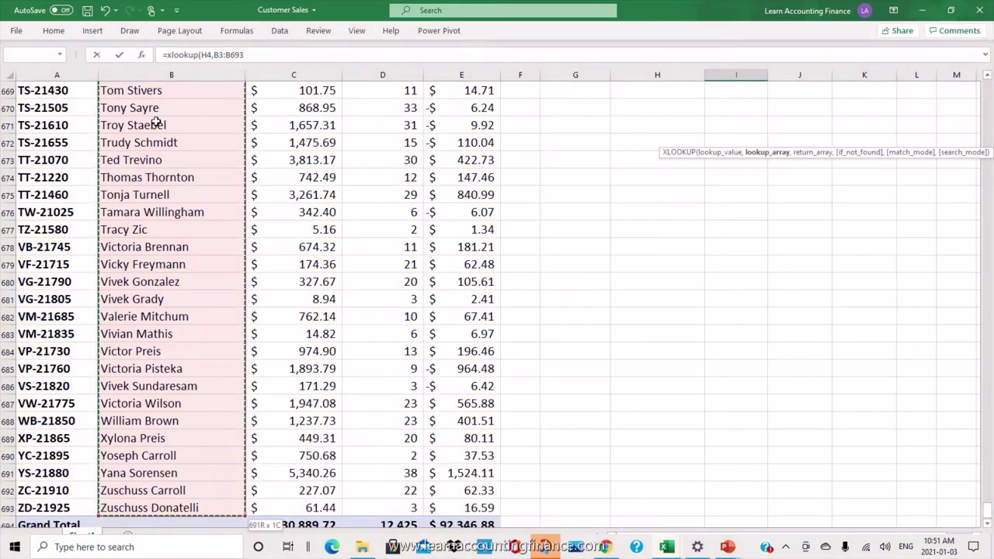
pyautogui.write(',')
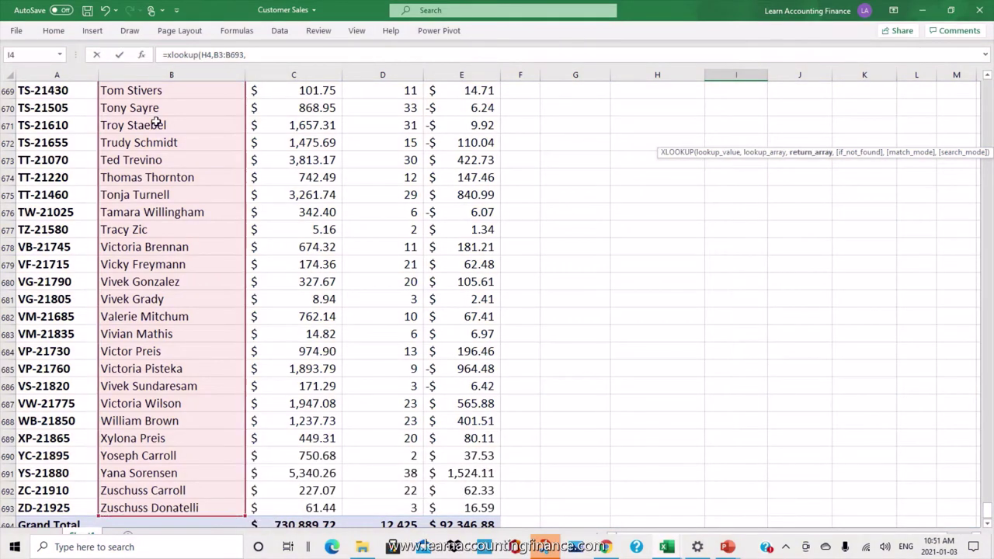
pyautogui.hotkey('ctrl', 'a')
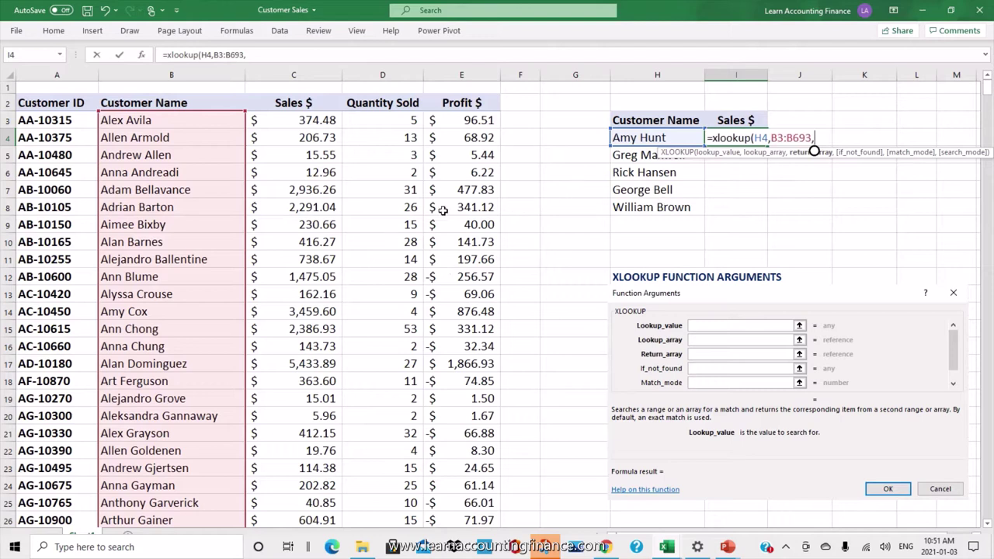
# Set the return array to the Sales $ range C3:C693, leaving out the Grand Total row, and enter the XLOOKUP formula.
pyautogui.click(317, 120)
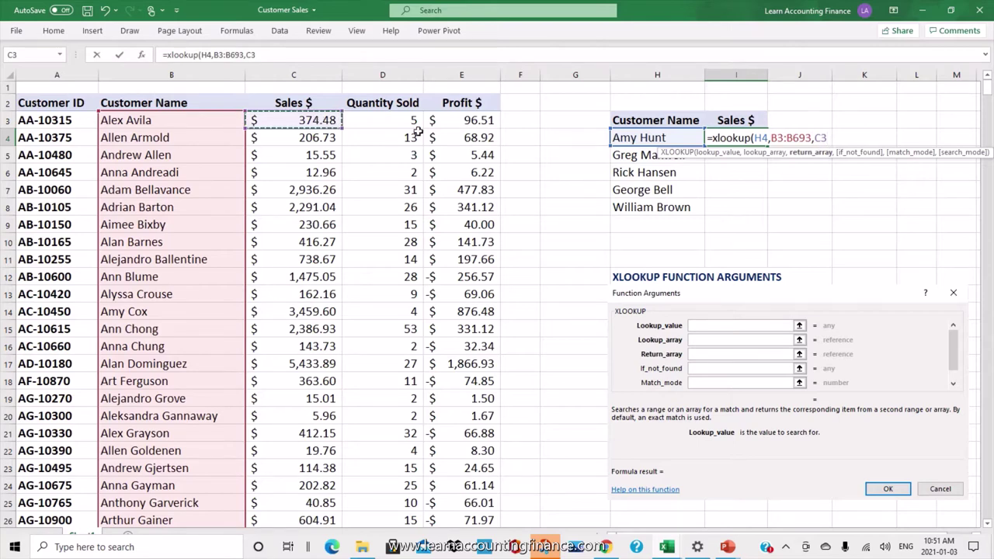
pyautogui.hotkey('ctrl', 'shift', 'Down')
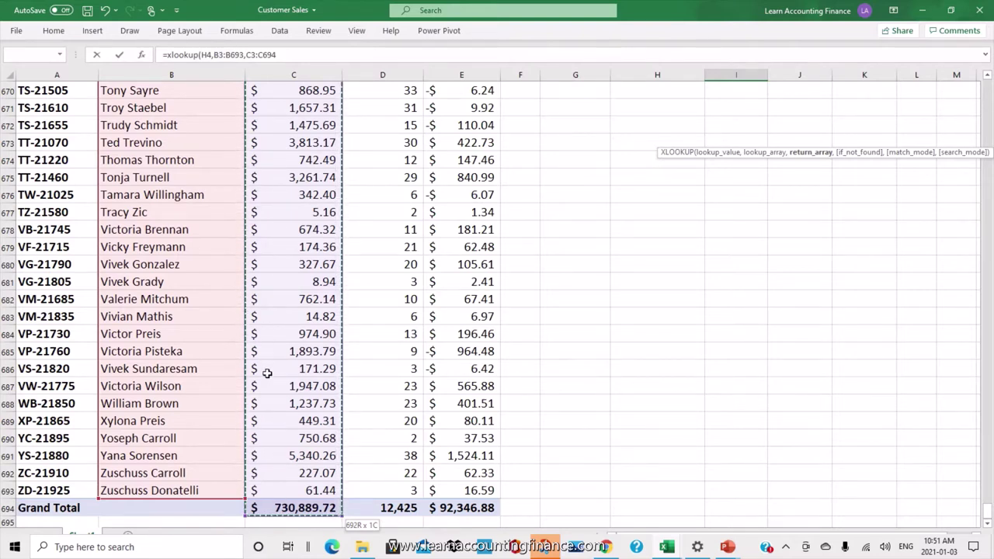
pyautogui.hotkey('shift', 'Up')
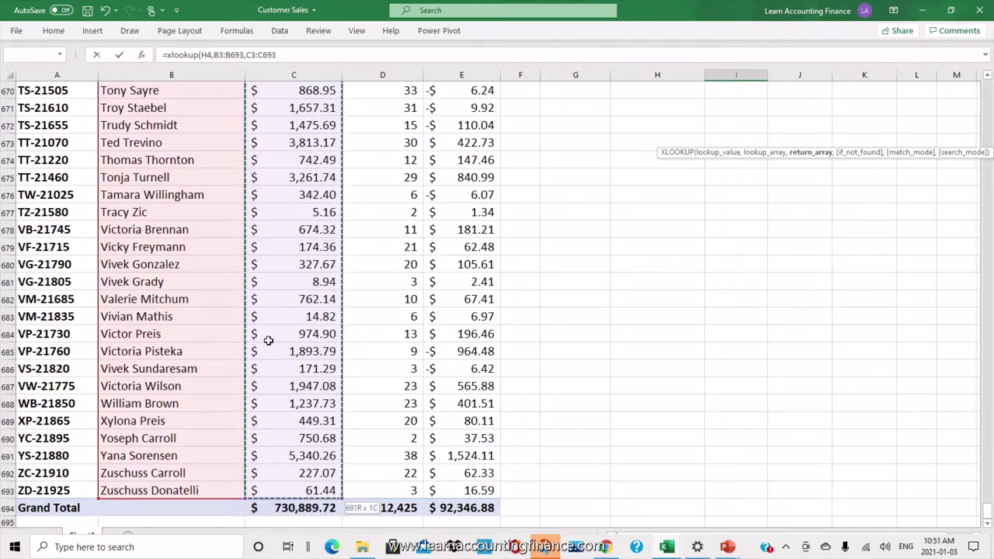
pyautogui.hotkey('ctrl', 'Return')
pyautogui.hotkey('shift', 'F3')
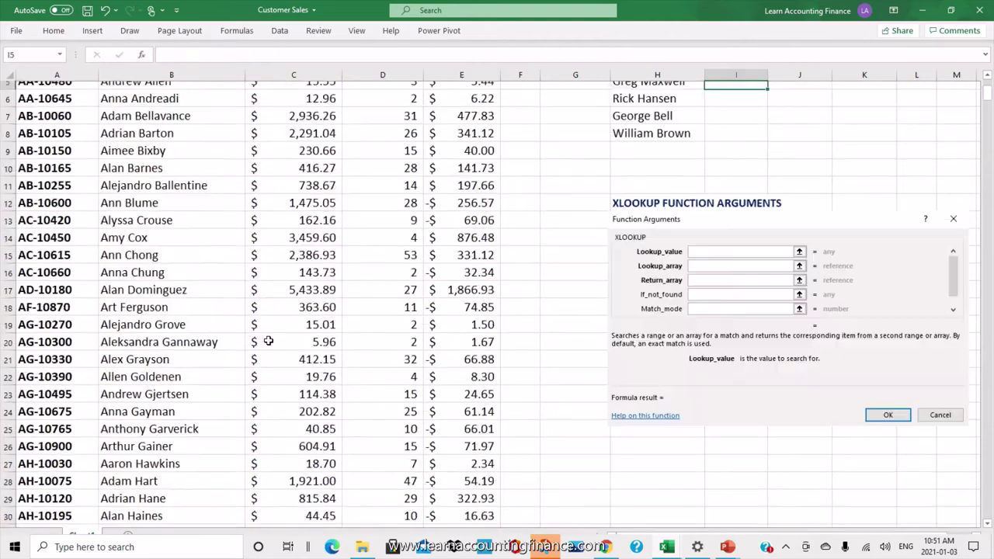
# Fill the XLOOKUP formula from I4 down through I8 for the remaining listed customers.
pyautogui.scroll(1, 268, 340)
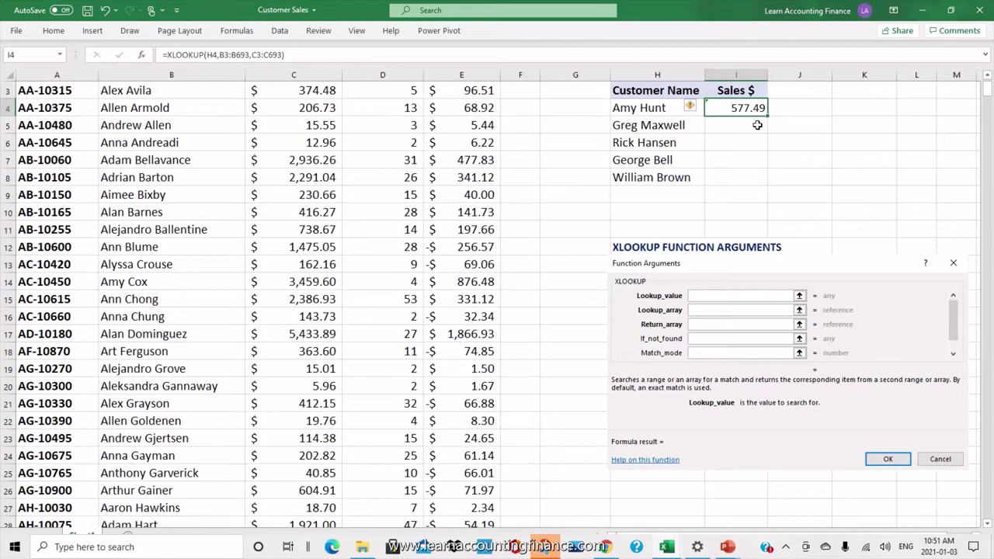
pyautogui.scroll(1, 688, 112)
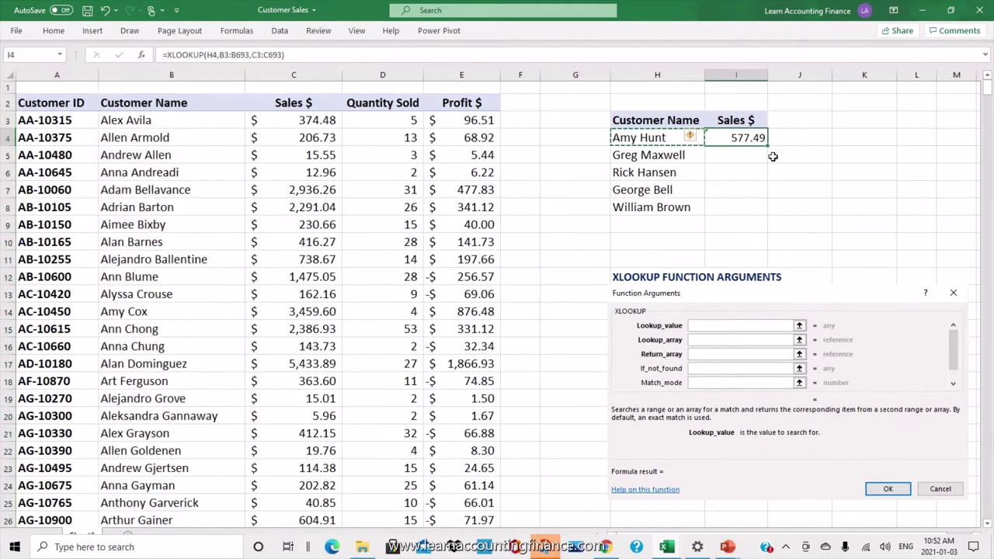
pyautogui.moveTo(768, 146); pyautogui.dragTo(762, 209)
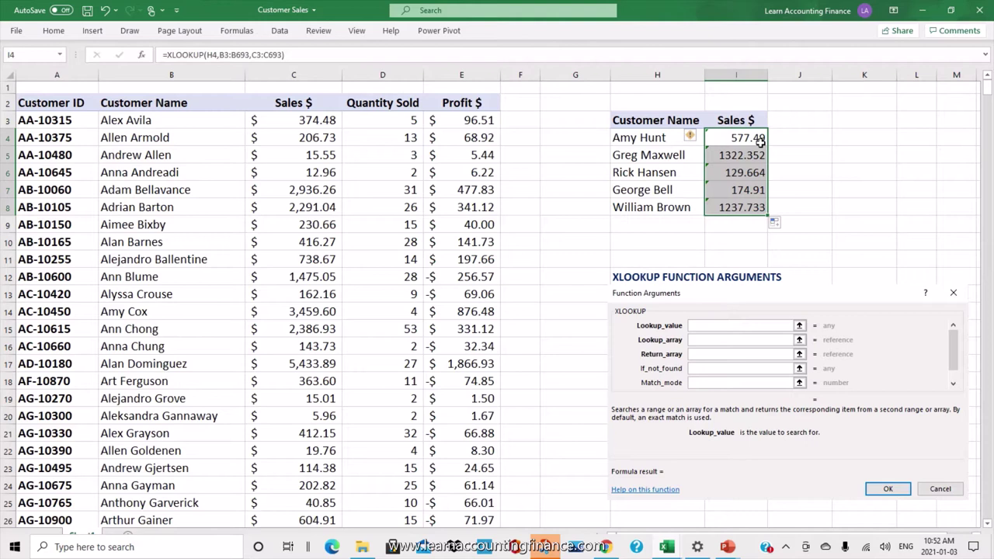
# Extend the return array of the XLOOKUP formula in I4 to C3:E693 so it covers Sales, Quantity Sold and Profit.
pyautogui.click(760, 140)
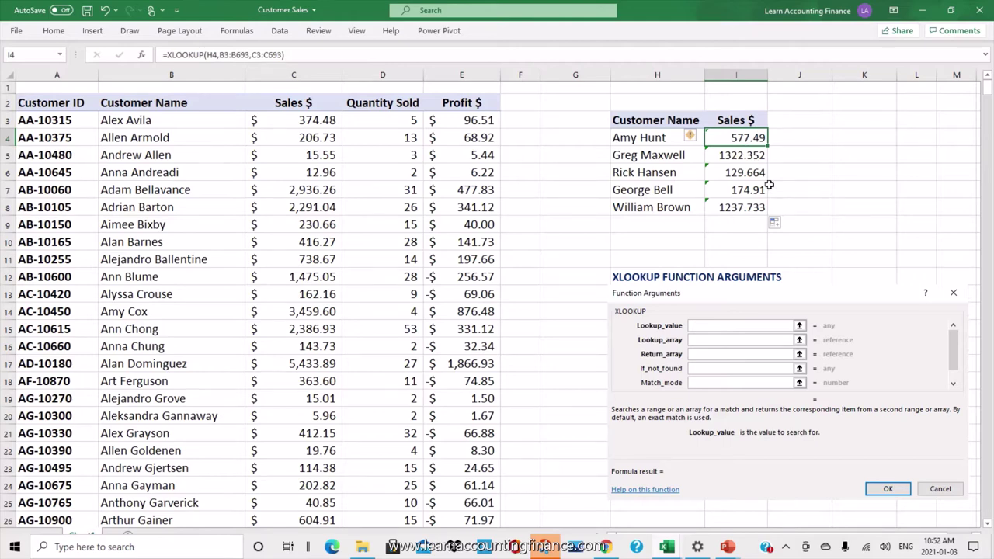
pyautogui.press('F2')
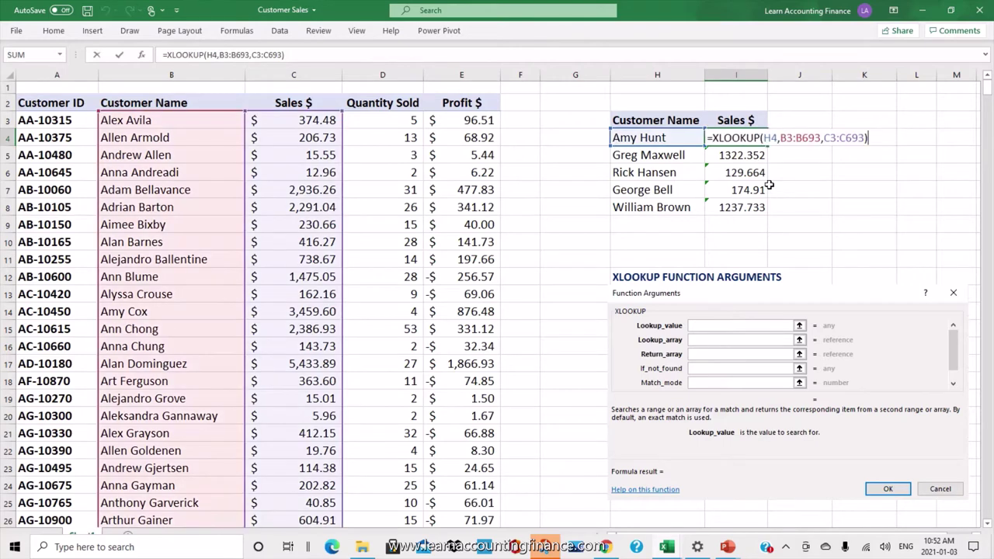
pyautogui.click(845, 137)
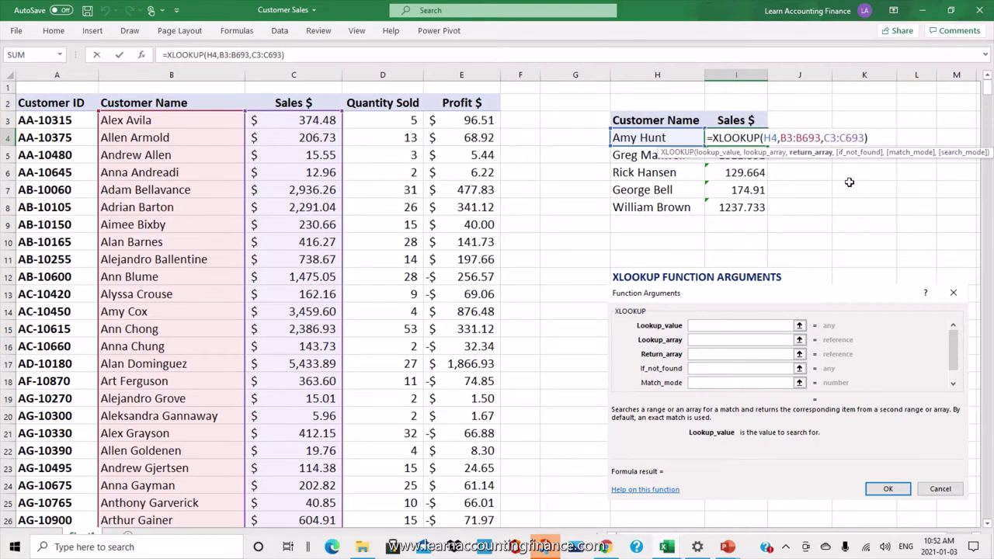
pyautogui.press('BackSpace')
pyautogui.write('E')
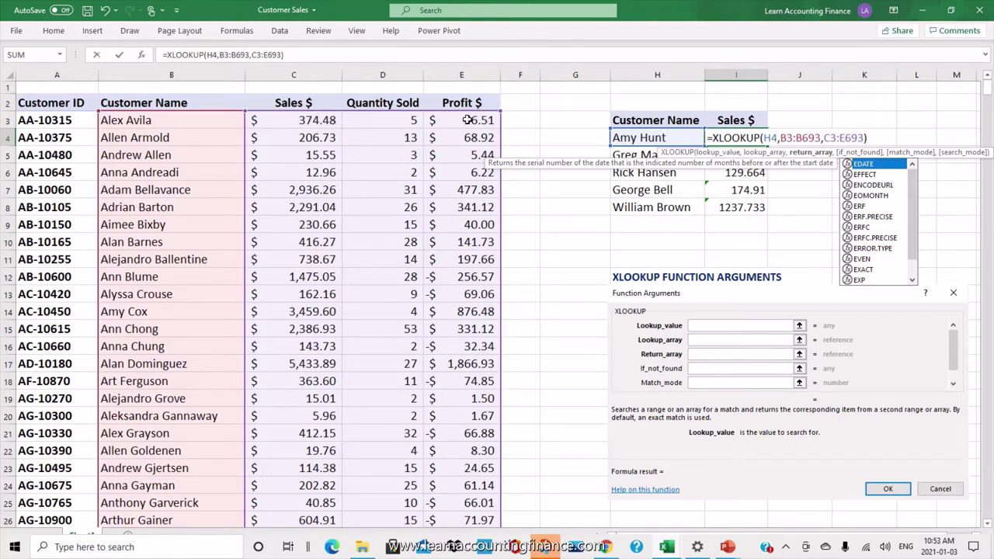
pyautogui.press('Return')
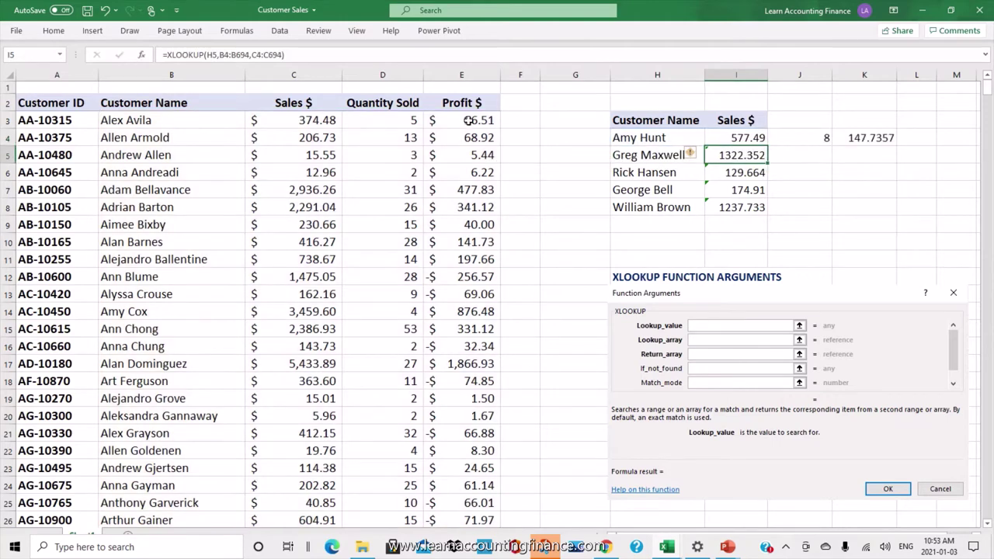
# Check the spilled cells J4 and K4 against the Quantity Sold and Profit $ columns of the source table.
pyautogui.click(772, 138)
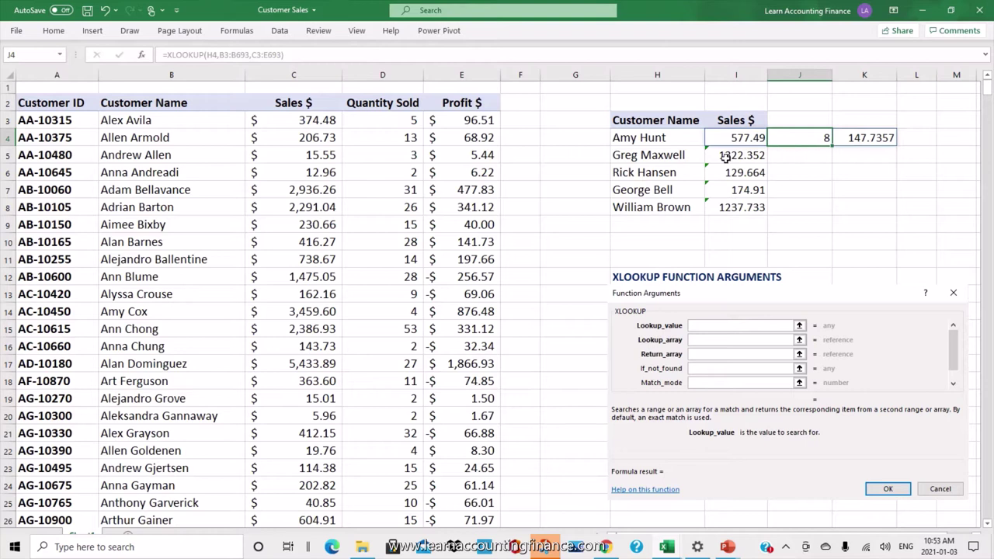
pyautogui.click(411, 152)
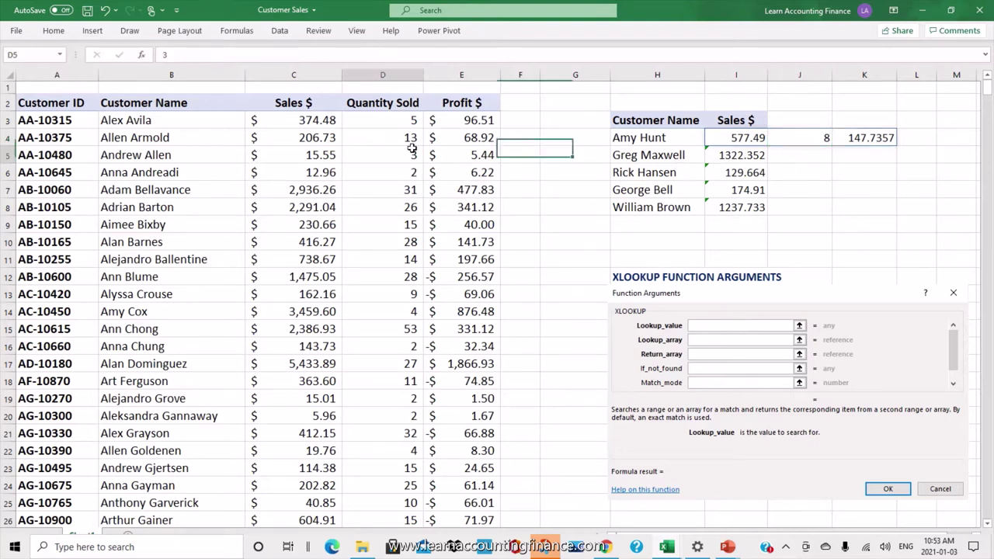
pyautogui.click(477, 153)
pyautogui.click(817, 138)
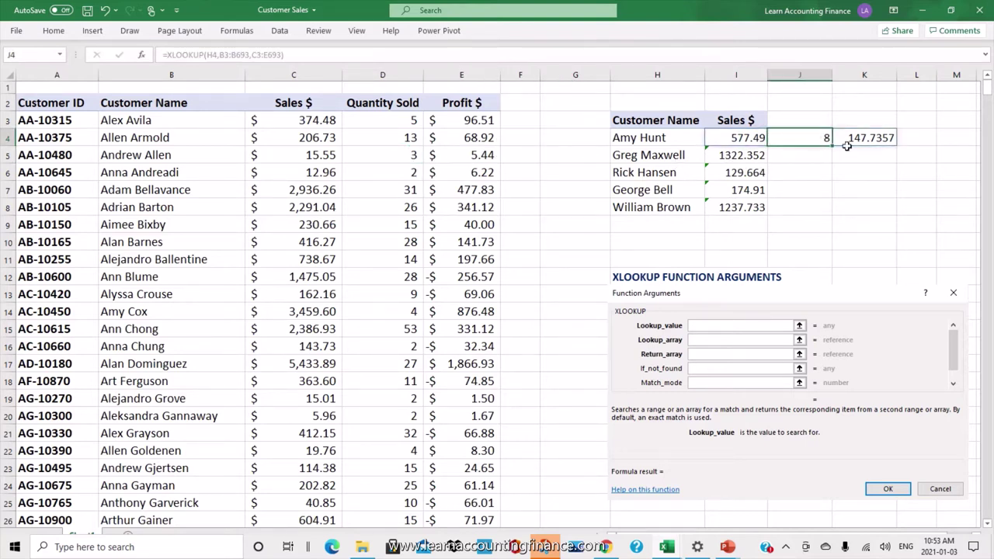
pyautogui.click(868, 142)
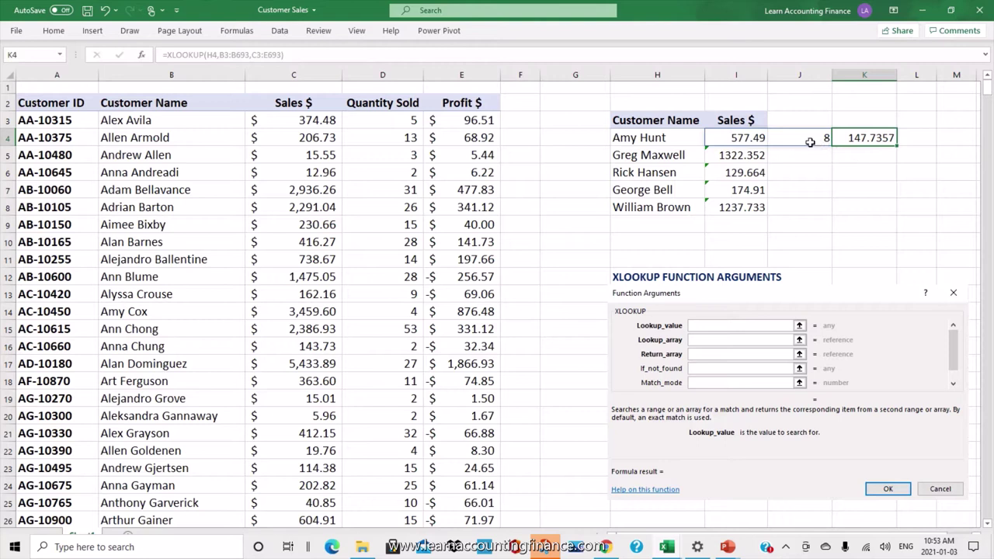
pyautogui.click(796, 162)
# Copy the Quantity Sold and Profit $ headers from D2:E2 into J3:K3 and widen column J to fit its header.
pyautogui.moveTo(414, 103); pyautogui.dragTo(445, 106)
pyautogui.hotkey('ctrl', 'c')
pyautogui.moveTo(780, 120); pyautogui.dragTo(850, 122)
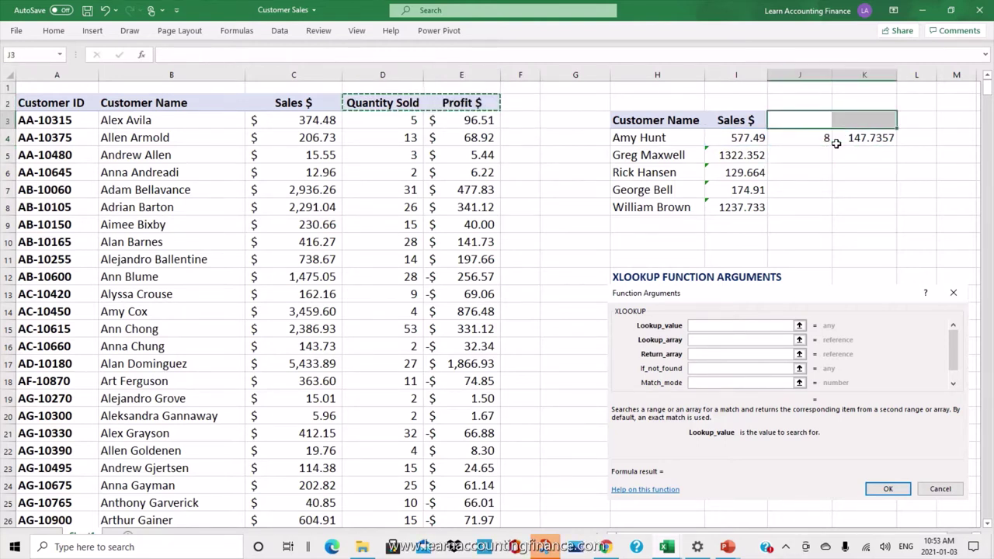
pyautogui.hotkey('ctrl', 'v')
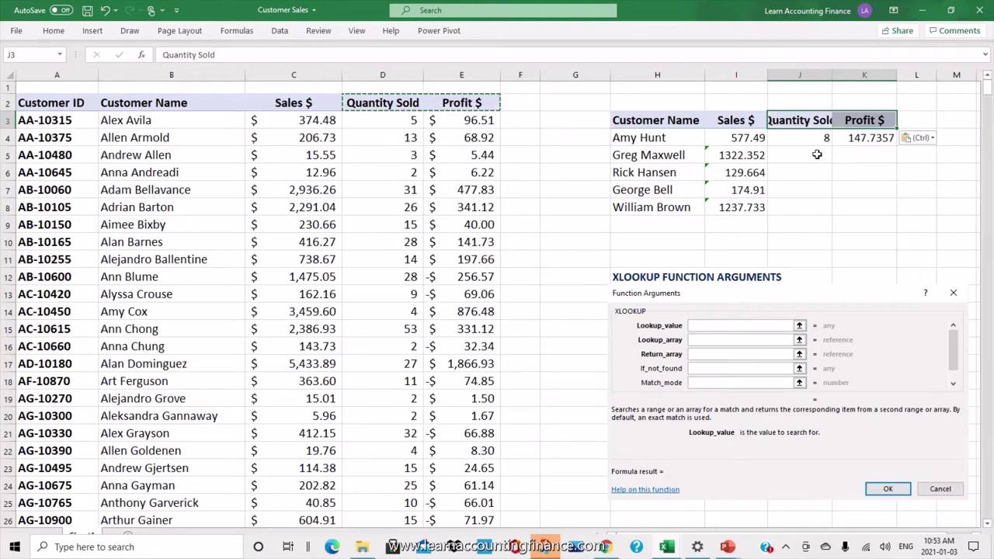
pyautogui.moveTo(832, 74); pyautogui.dragTo(847, 74)
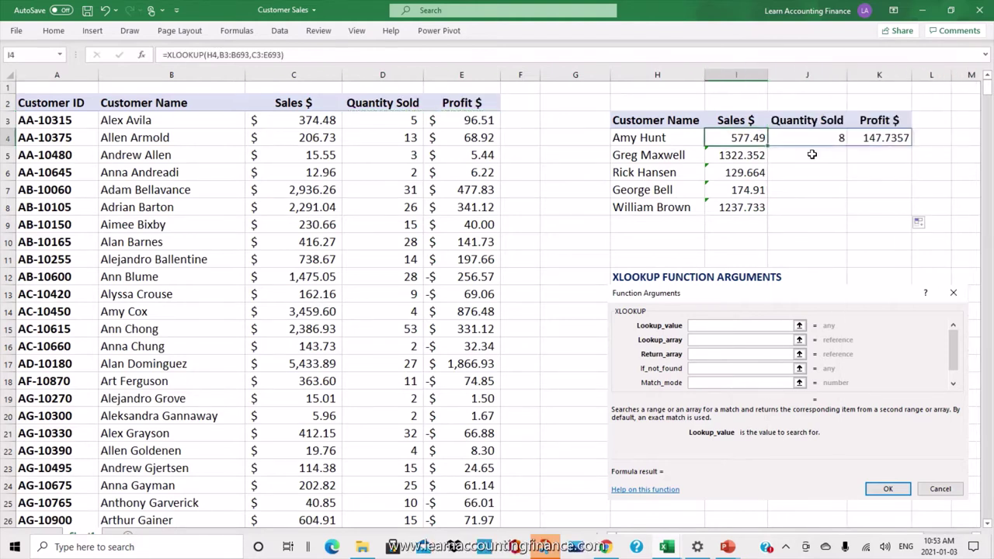
# Copy the multi-column XLOOKUP formula from I4 into I5:I8, replacing the existing Sales $ formulas.
pyautogui.hotkey('ctrl', 'c')
pyautogui.press('Down')
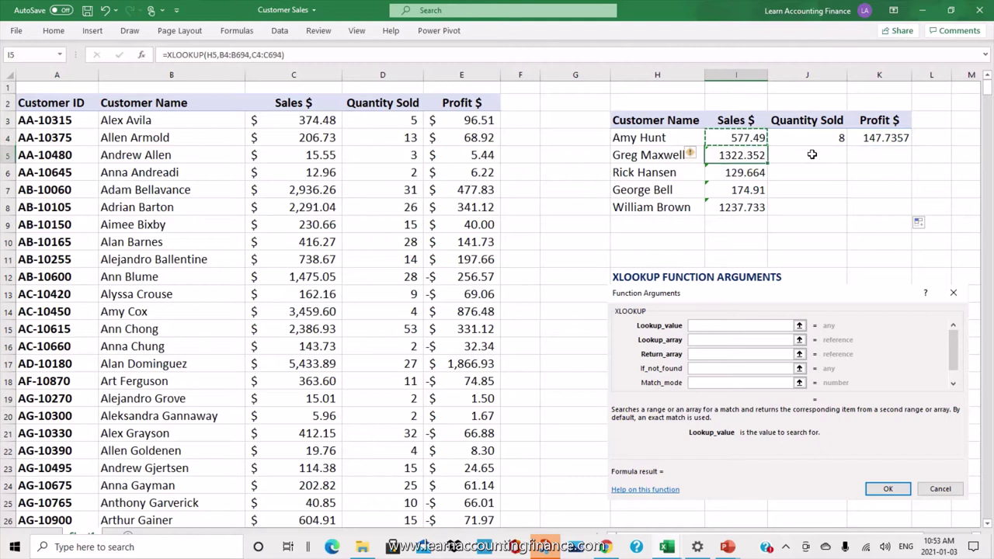
pyautogui.hotkey('shift', 'Down')
pyautogui.hotkey('shift', 'Down')
pyautogui.hotkey('shift', 'Down')
pyautogui.hotkey('ctrl', 'v')
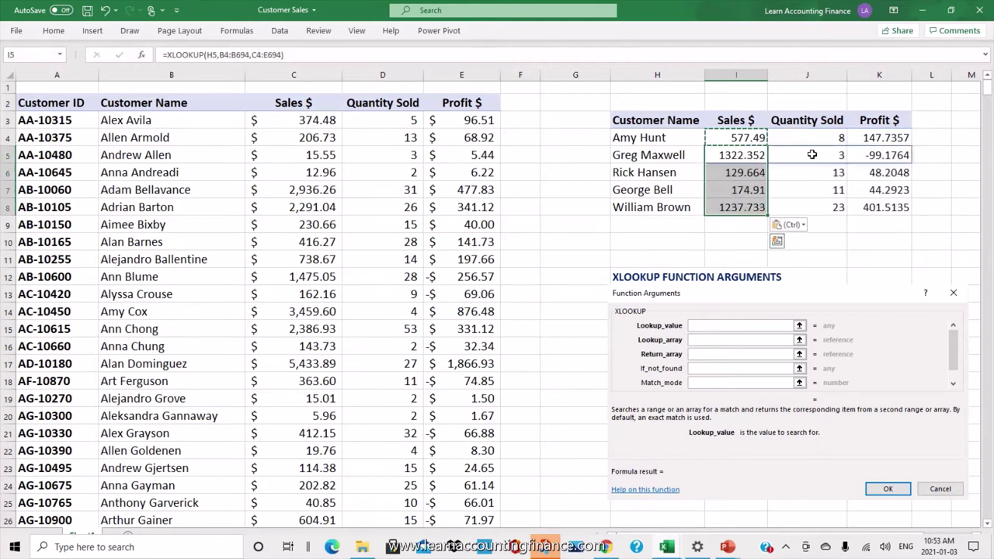
# Review the spilled XLOOKUP results in I5:K8 and where the Customer ID column sits relative to Customer Name in the source table.
pyautogui.click(839, 173)
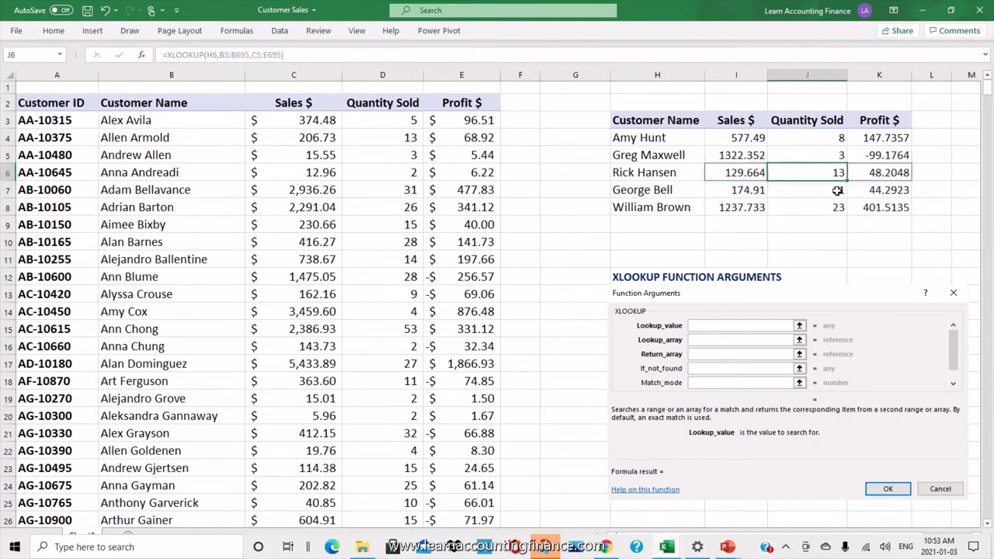
pyautogui.click(810, 209)
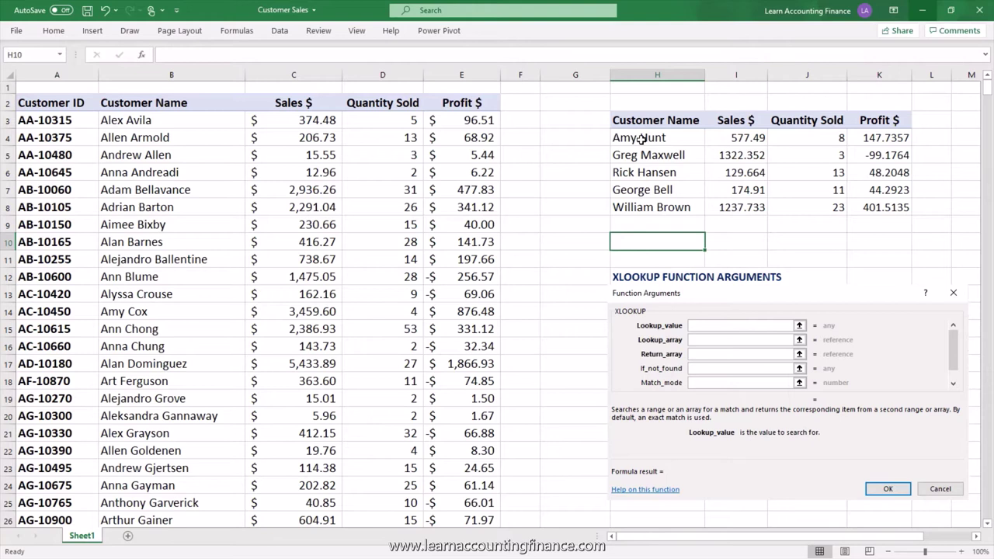
pyautogui.moveTo(70, 109); pyautogui.dragTo(63, 151)
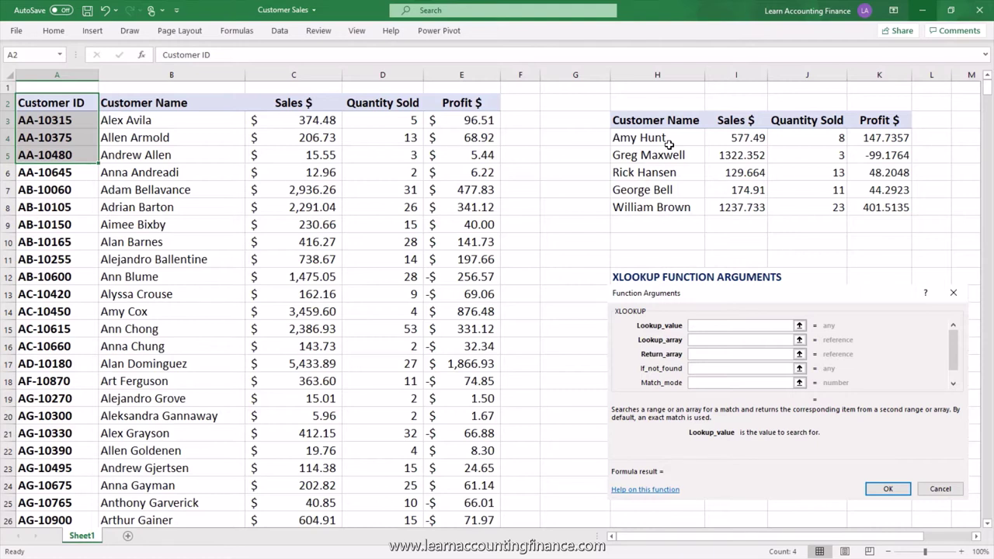
pyautogui.click(85, 118)
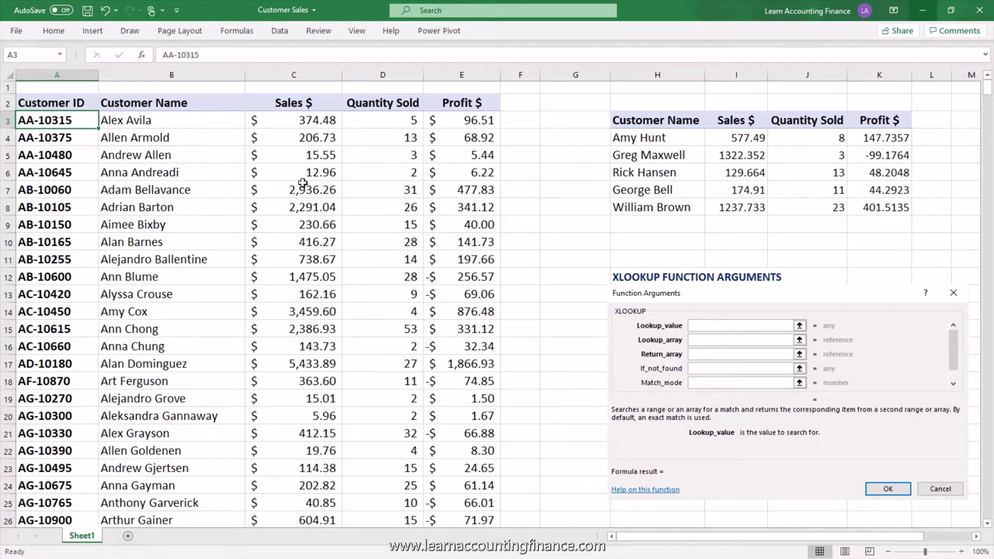
pyautogui.click(163, 75)
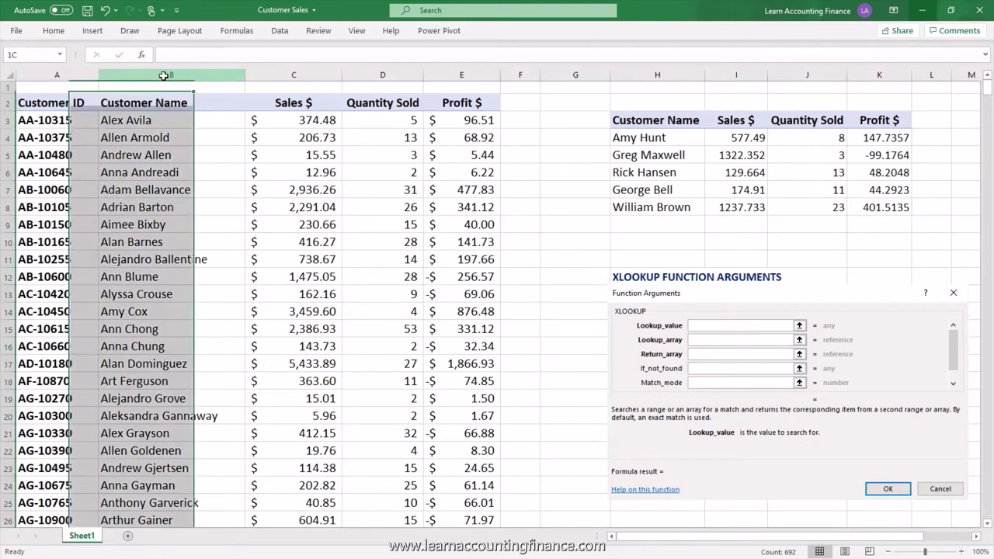
pyautogui.moveTo(163, 76); pyautogui.dragTo(354, 75)
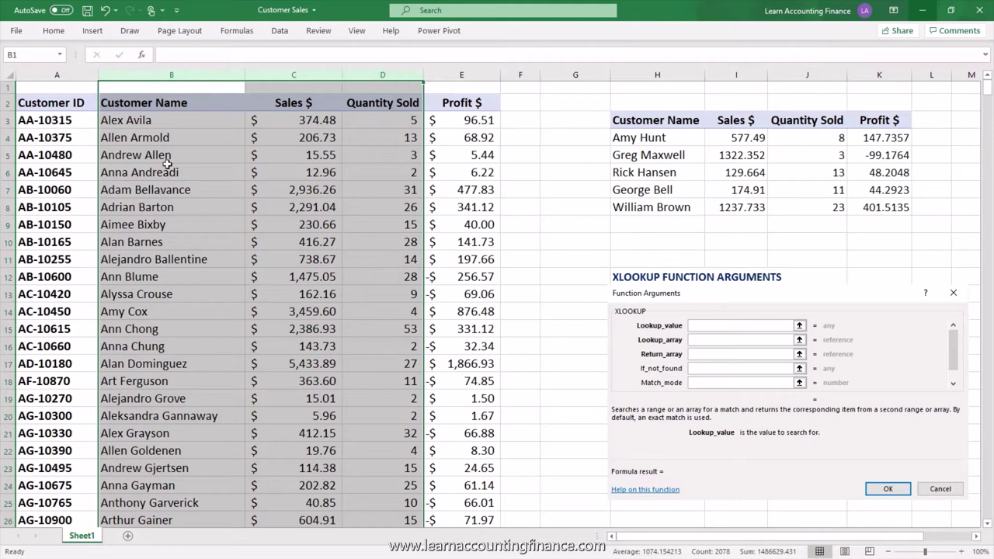
pyautogui.moveTo(177, 120); pyautogui.dragTo(178, 207)
pyautogui.click(177, 120)
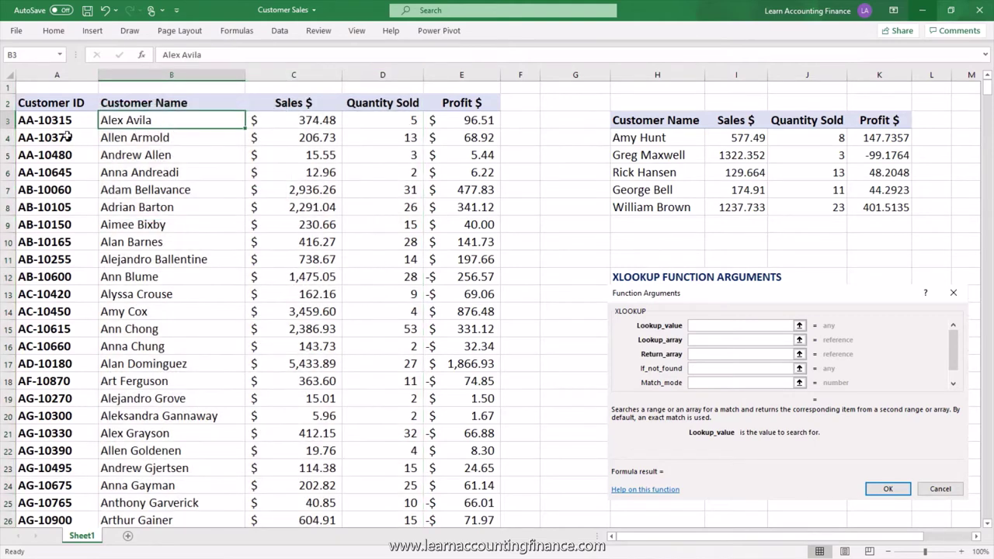
pyautogui.click(66, 124)
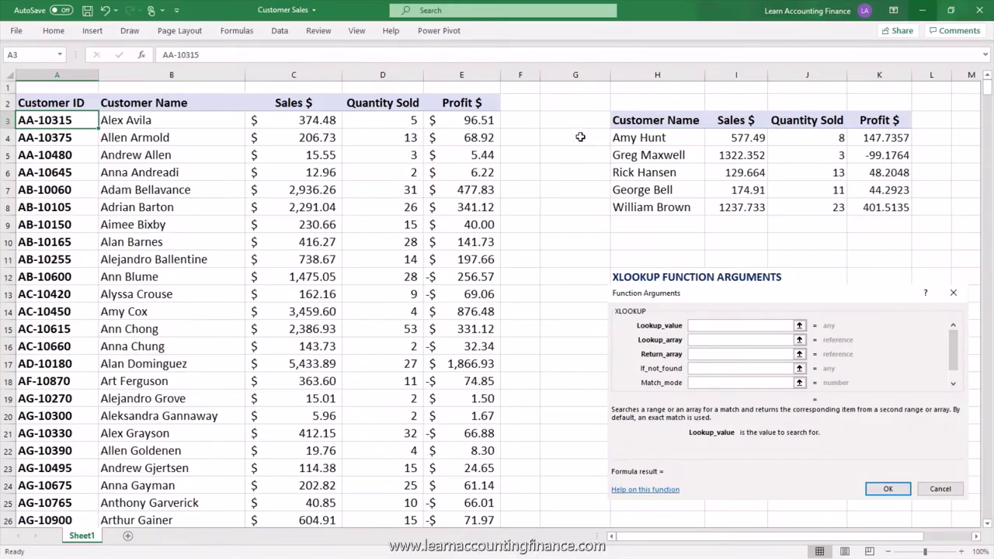
# Copy the Customer ID header from A2 into G3, beside the Customer Name header of the short list.
pyautogui.click(68, 111)
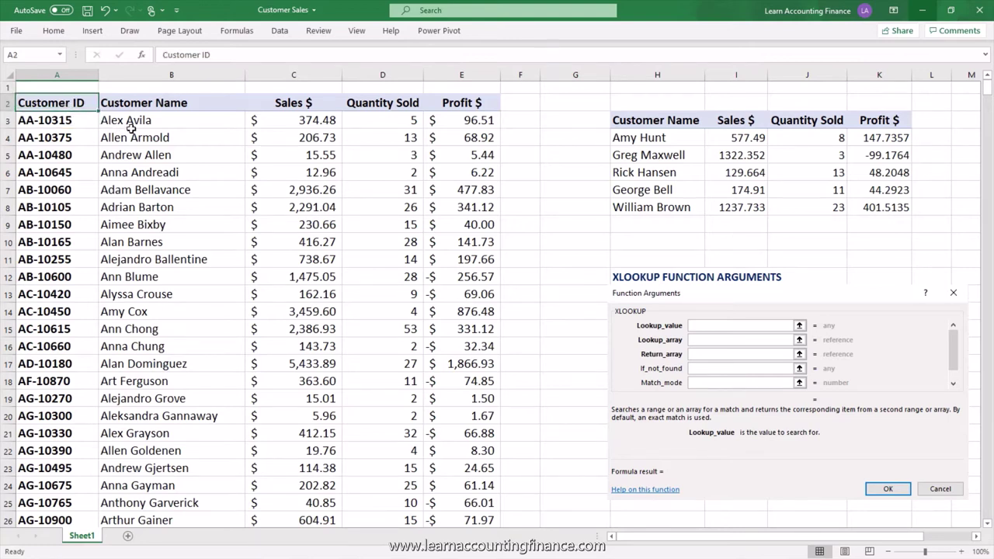
pyautogui.hotkey('ctrl', 'c')
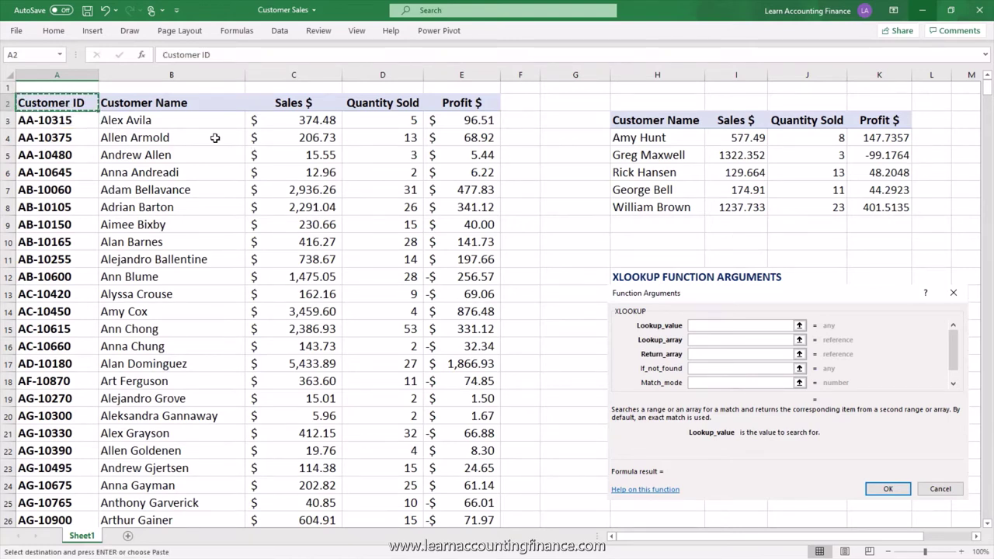
pyautogui.click(596, 122)
pyautogui.hotkey('ctrl', 'v')
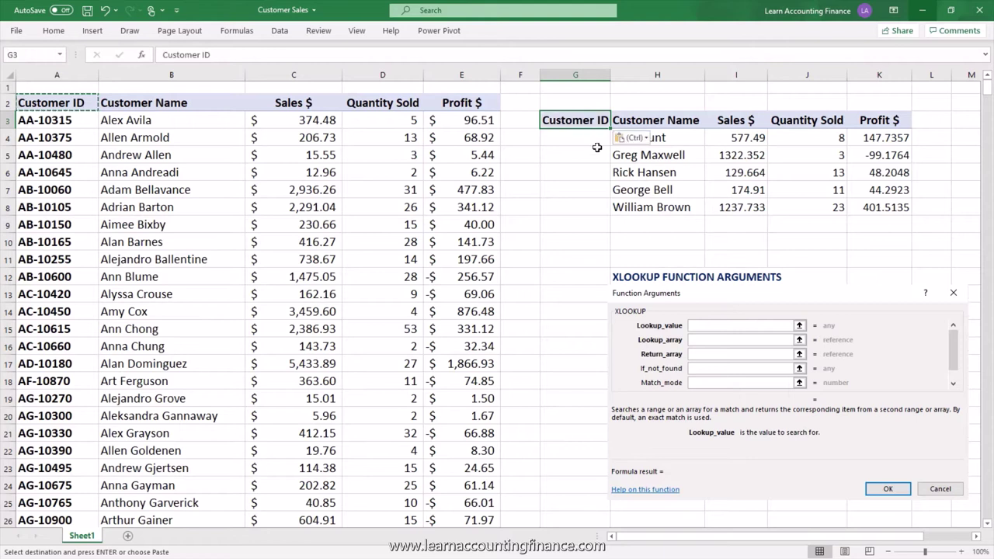
# Enter =XLOOKUP(H4,B3:B693,A3:A693) in G4 to return the Customer ID and fill it down to G8.
pyautogui.click(590, 142)
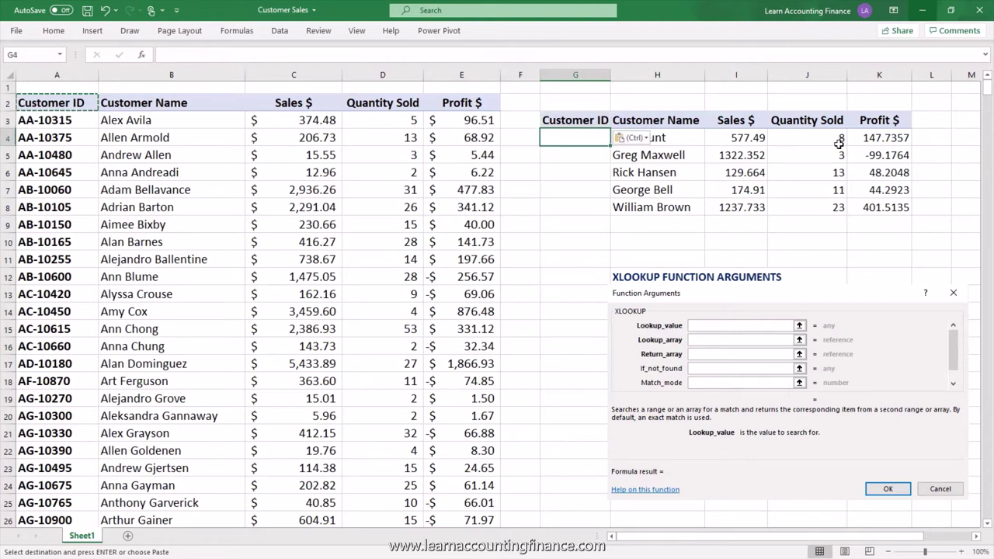
pyautogui.write('=xlook')
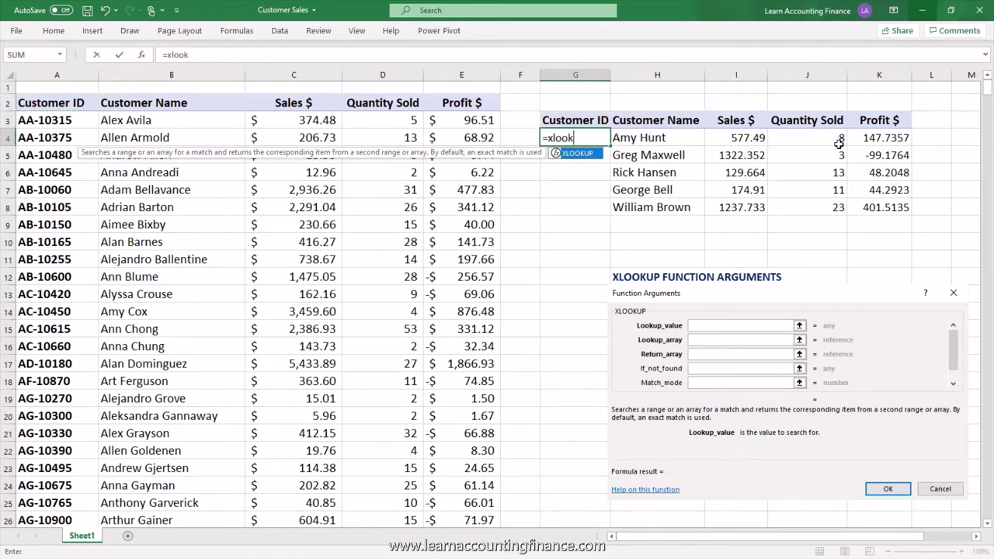
pyautogui.write('up(')
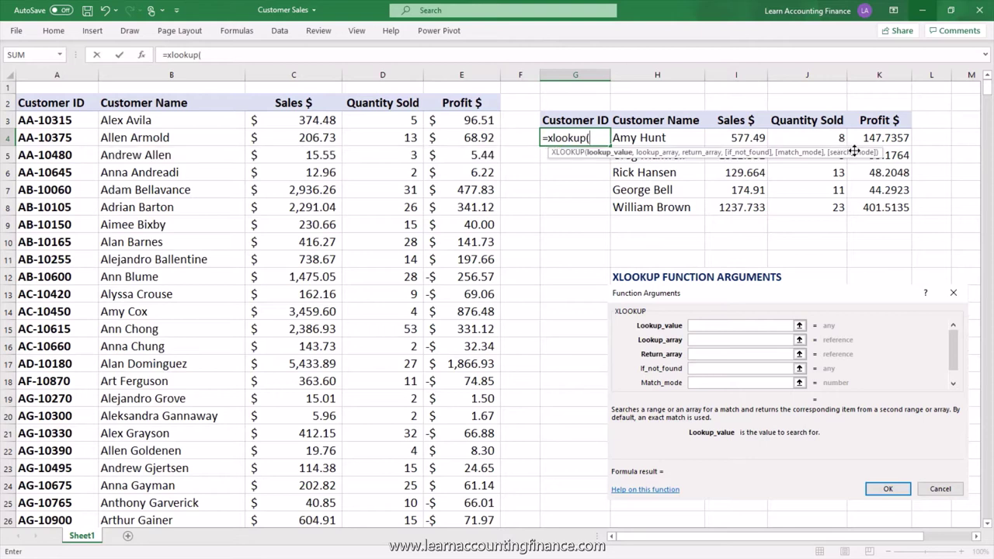
pyautogui.click(668, 138)
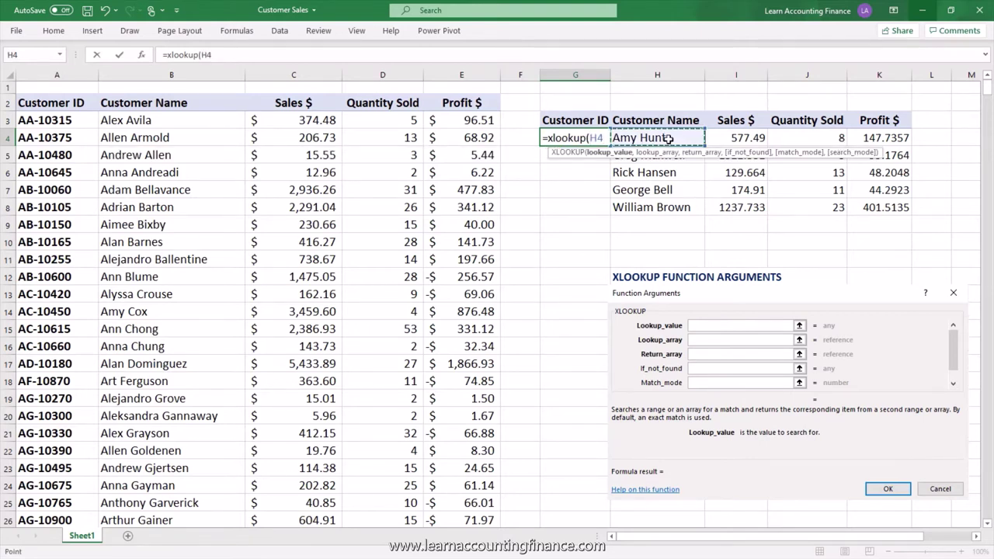
pyautogui.write(',')
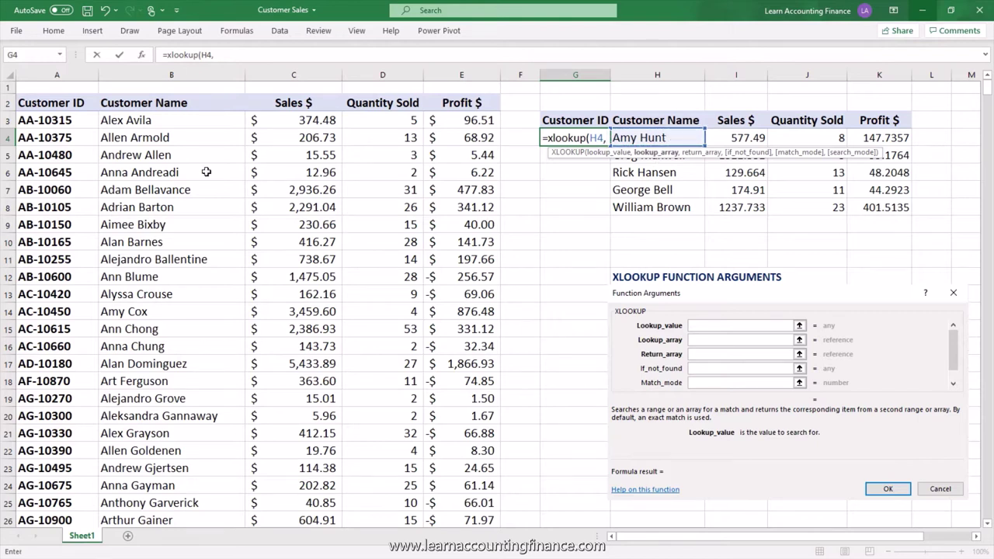
pyautogui.click(147, 122)
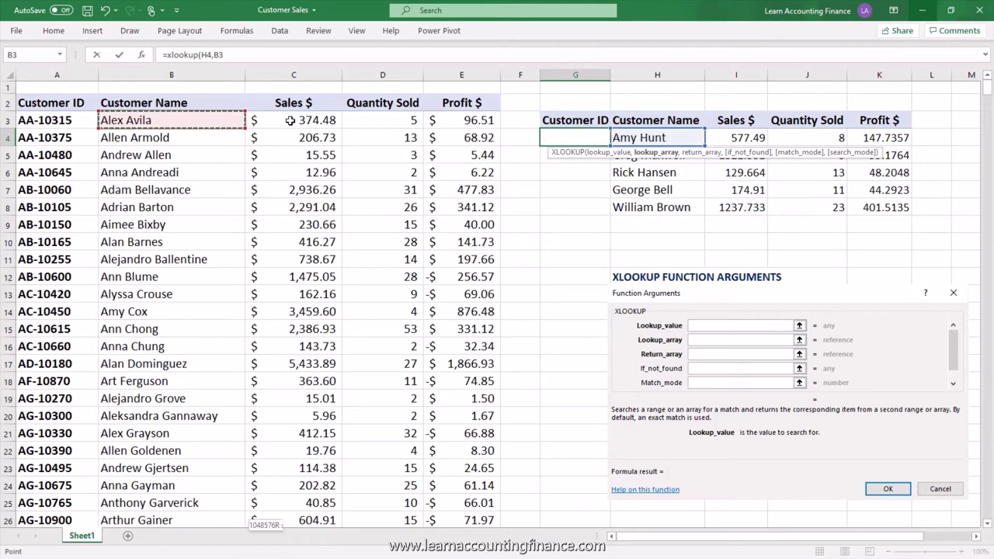
pyautogui.hotkey('ctrl', 'shift', 'Down')
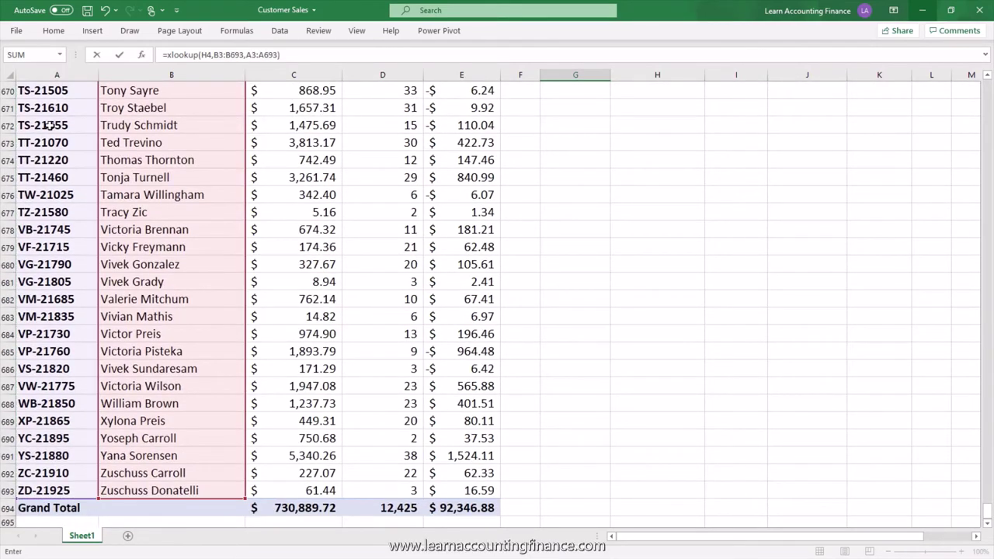
pyautogui.press('Return')
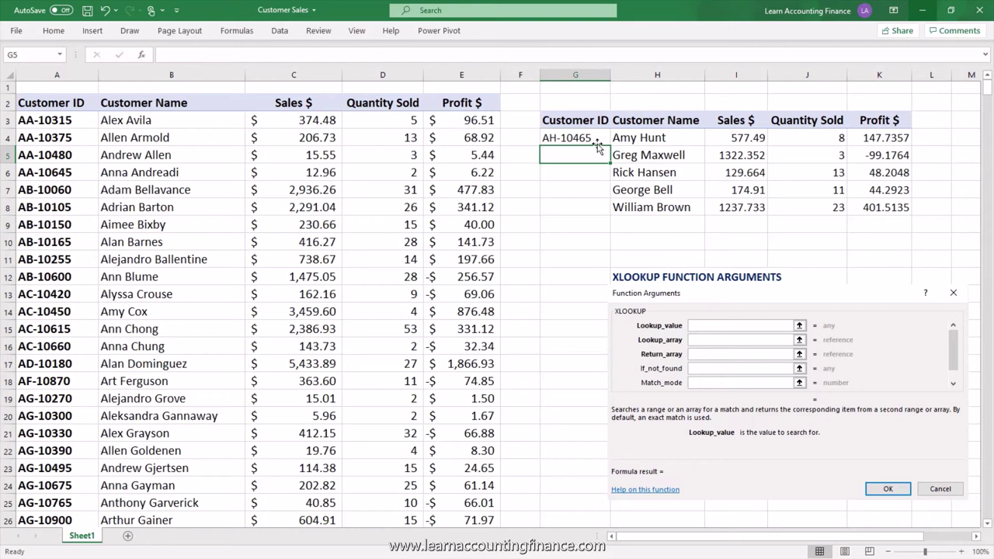
pyautogui.click(596, 143)
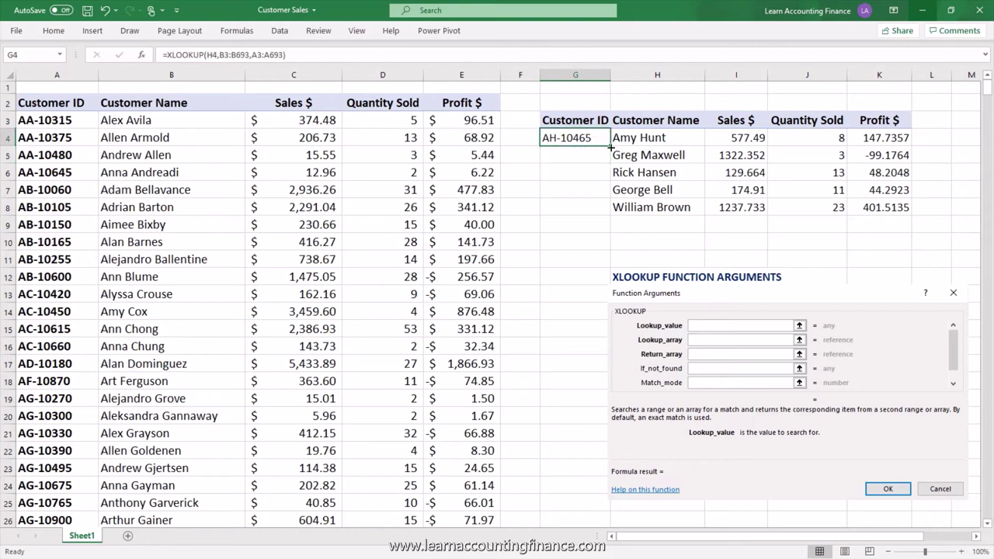
pyautogui.moveTo(611, 146); pyautogui.dragTo(611, 211)
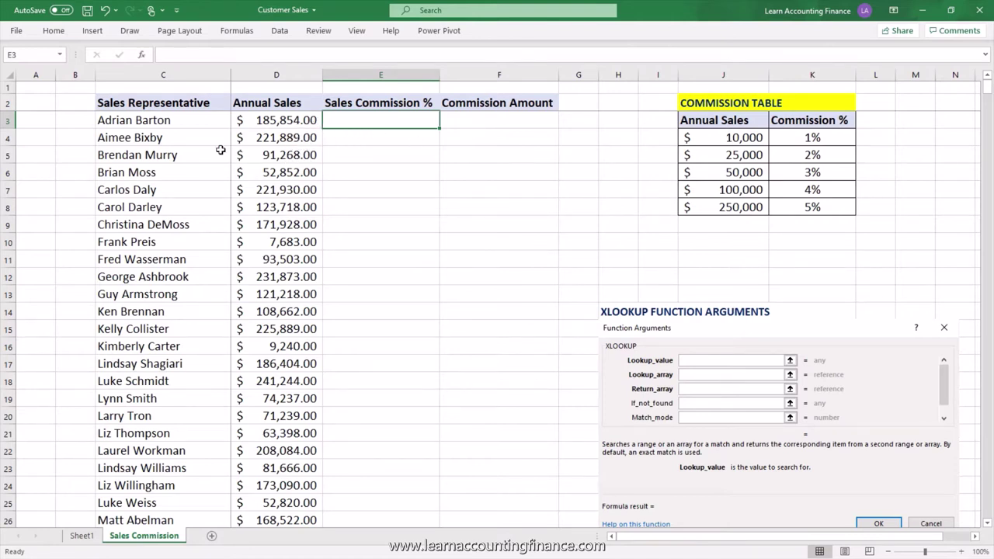
# On the Sales Commission sheet, examine the annual sales thresholds and matching percentages of the commission table in J3:K8.
pyautogui.click(181, 124)
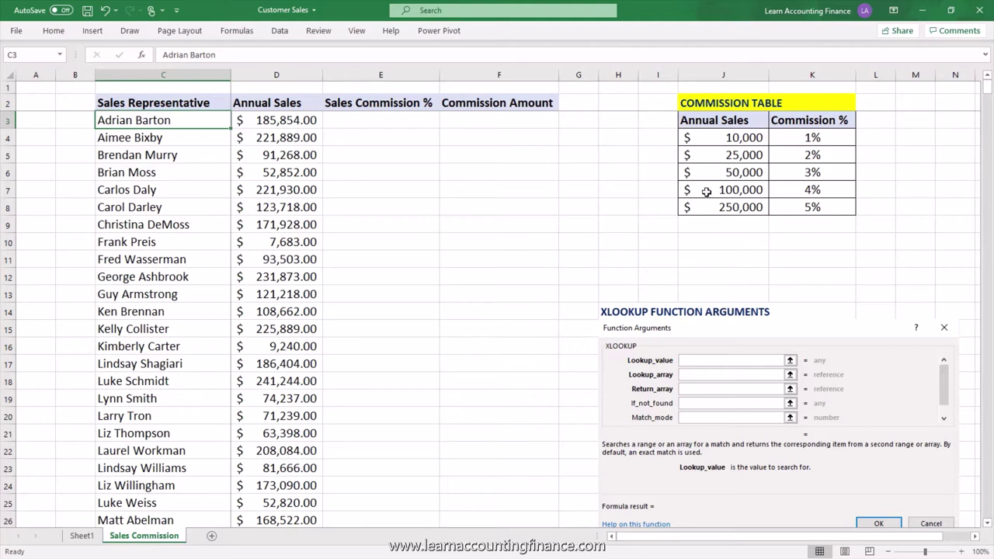
pyautogui.moveTo(699, 122); pyautogui.dragTo(828, 205)
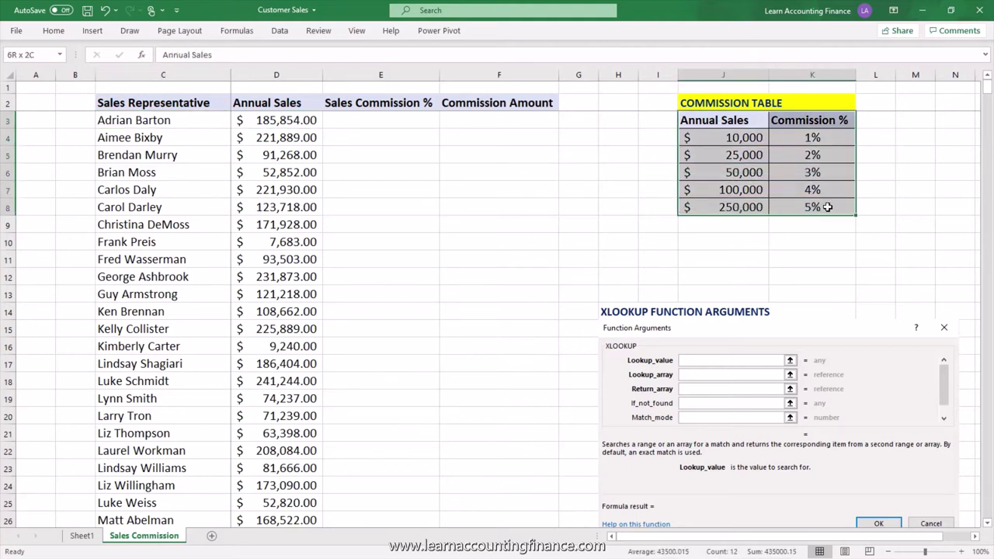
pyautogui.press('Down')
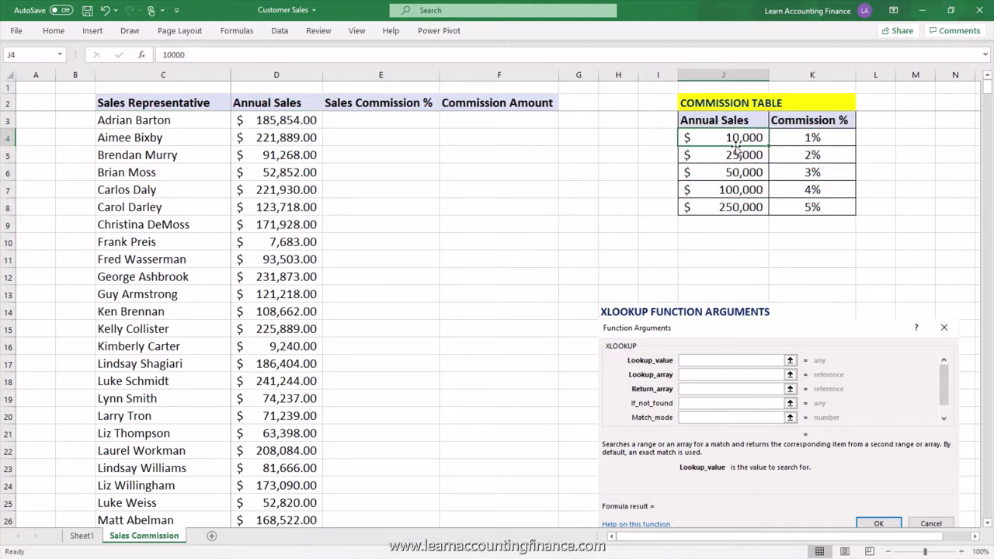
pyautogui.click(789, 143)
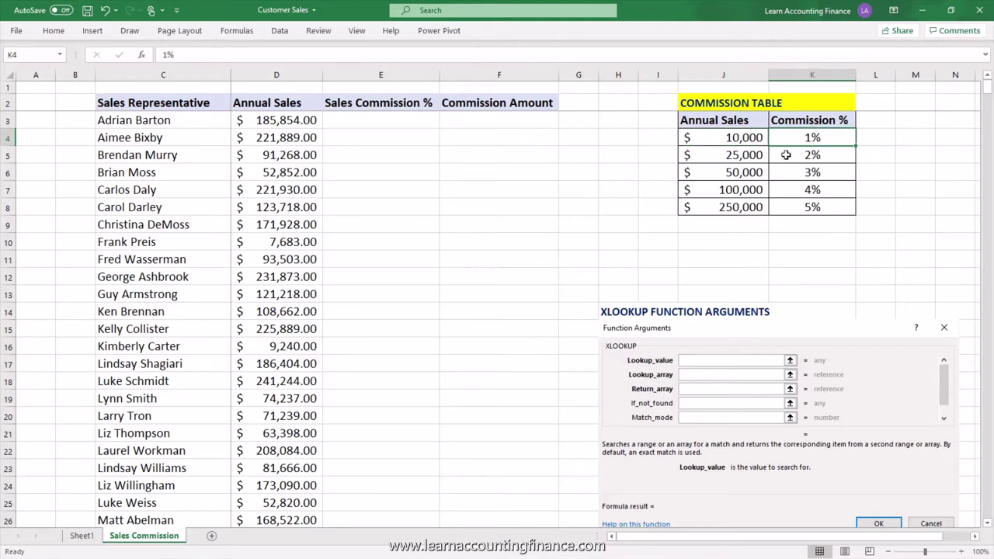
pyautogui.click(694, 157)
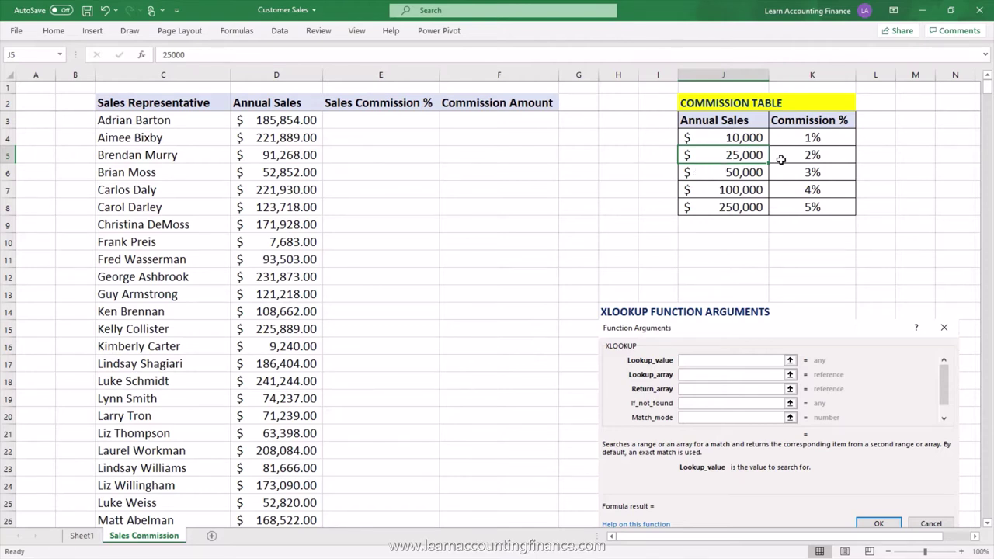
pyautogui.click(747, 207)
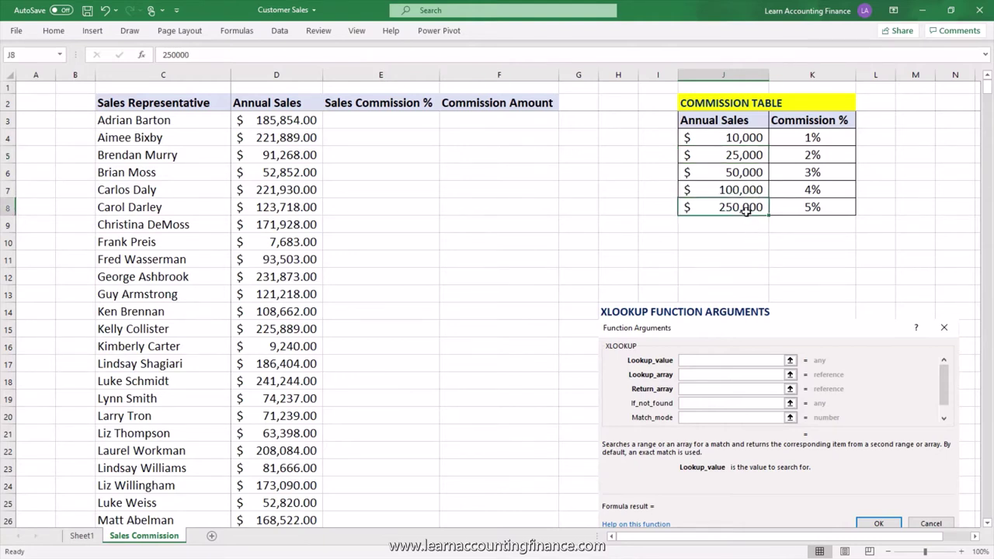
pyautogui.click(808, 208)
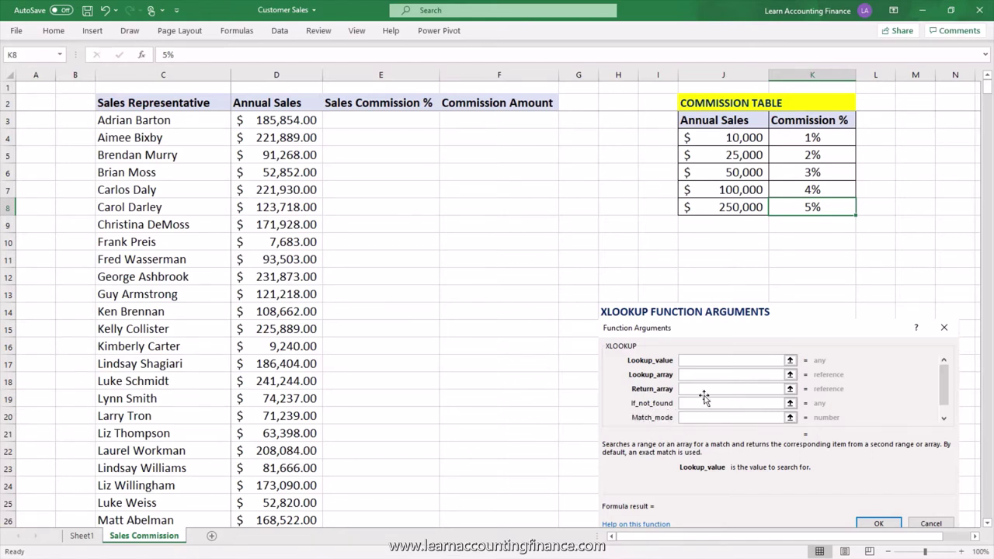
# Enter =XLOOKUP(D3,$J$4:$J$8,$K$4:$K$8) in E3 to look up the first representative's commission percentage.
pyautogui.click(396, 124)
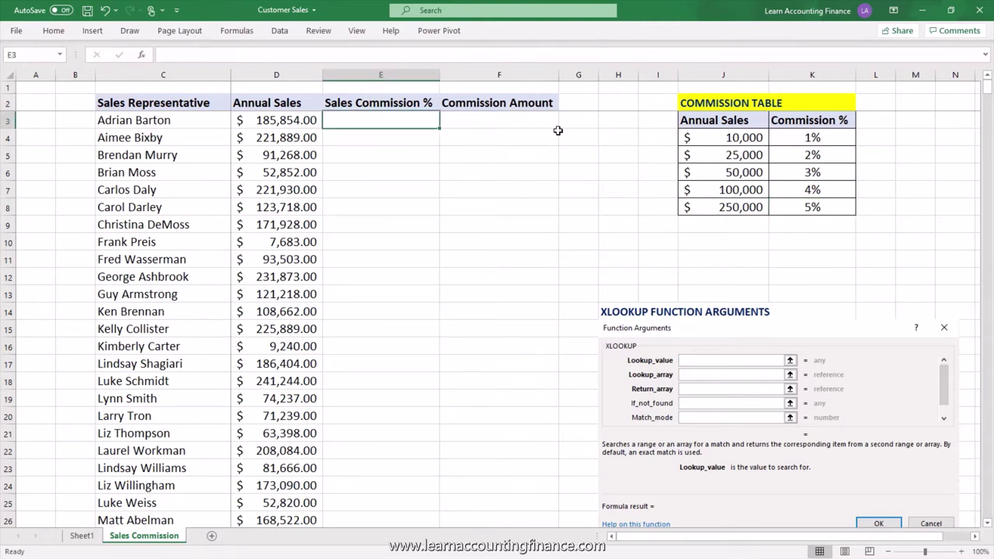
pyautogui.write('=xlook')
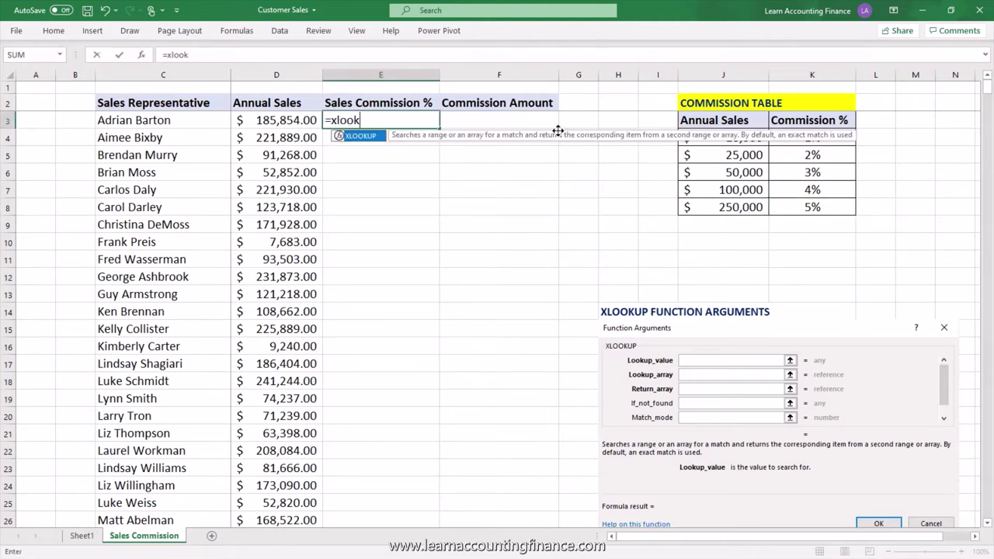
pyautogui.write('up(')
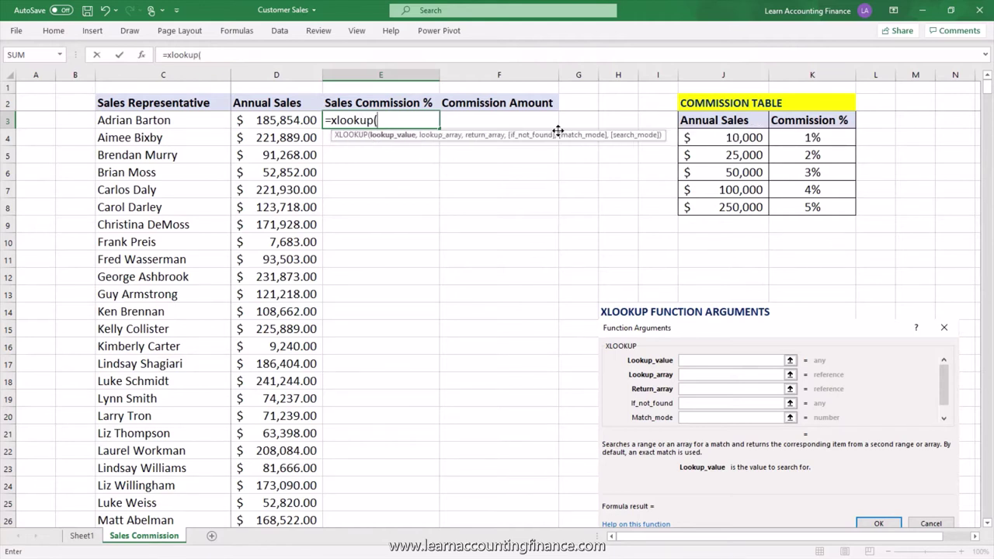
pyautogui.click(290, 120)
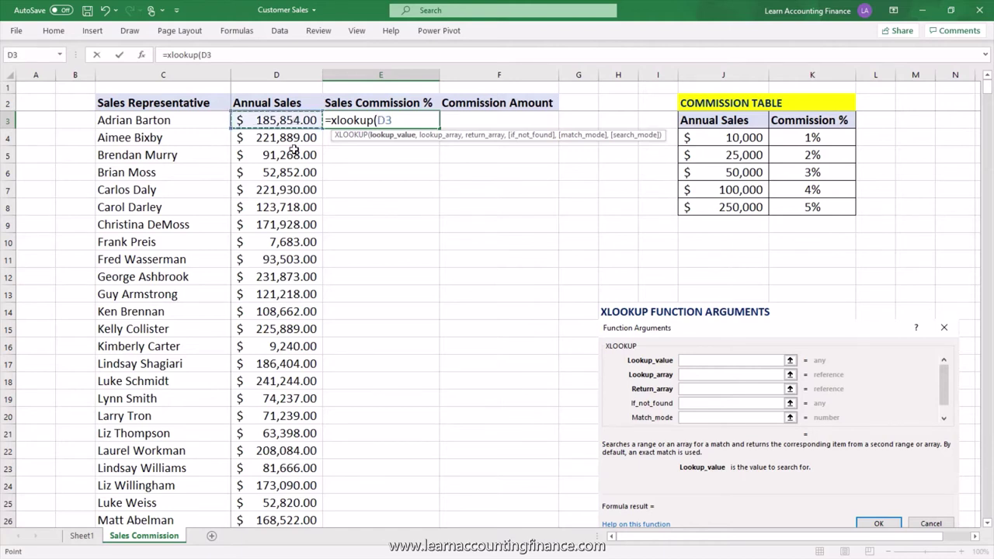
pyautogui.write(',')
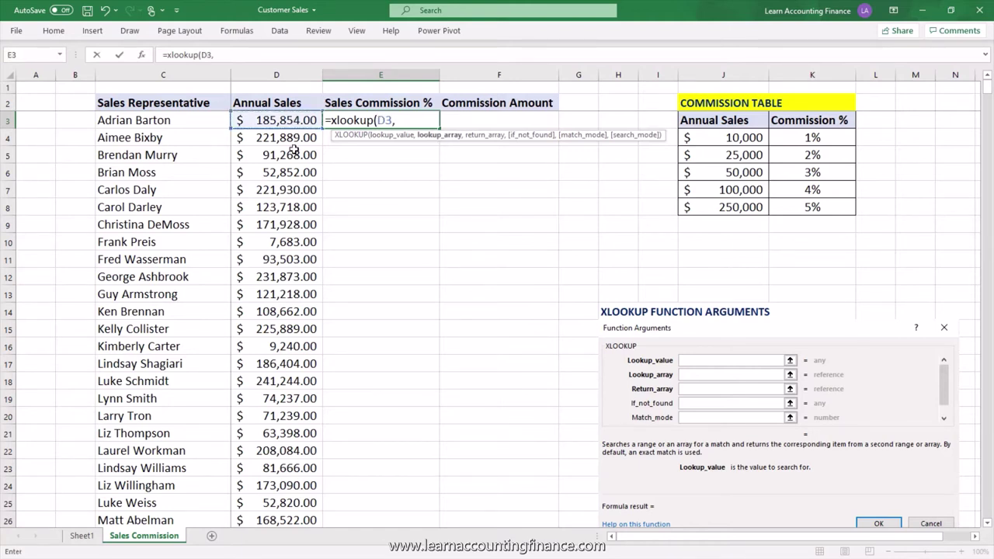
pyautogui.click(750, 139)
pyautogui.moveTo(752, 140); pyautogui.dragTo(749, 202)
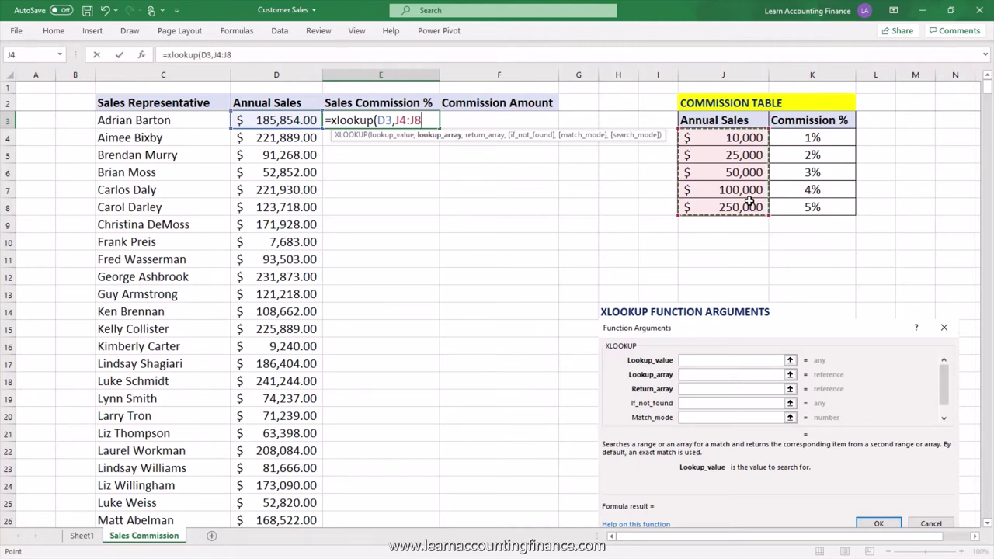
pyautogui.press('F4')
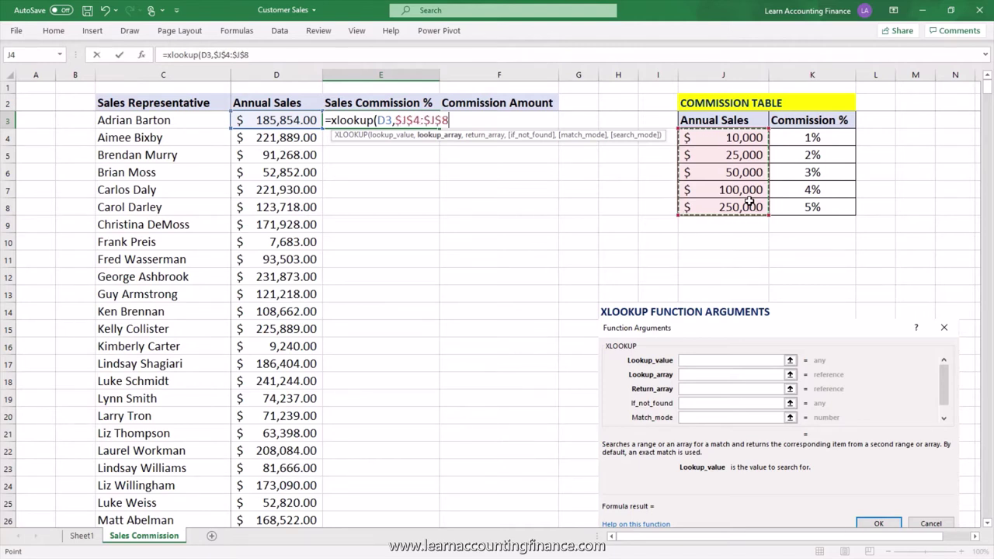
pyautogui.write(',')
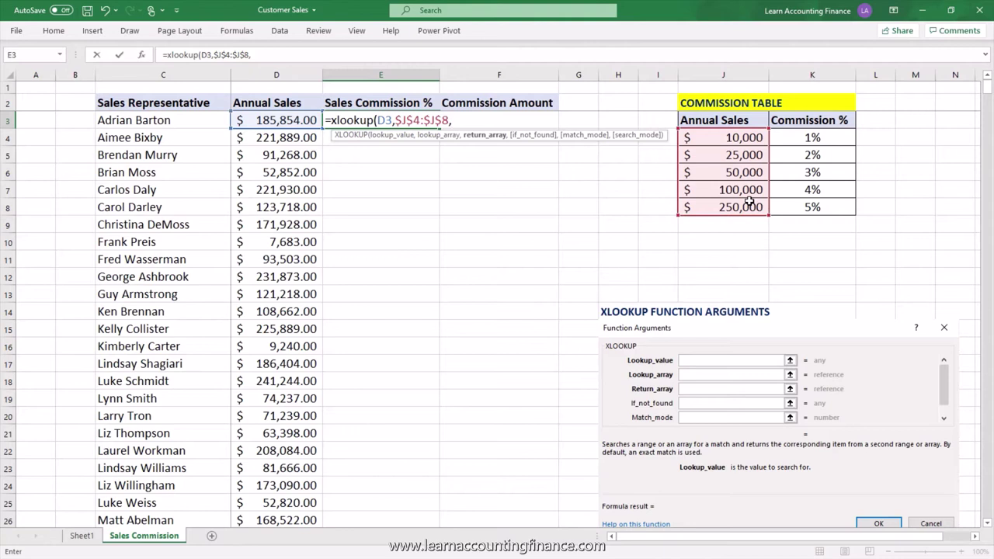
pyautogui.moveTo(820, 139); pyautogui.dragTo(819, 207)
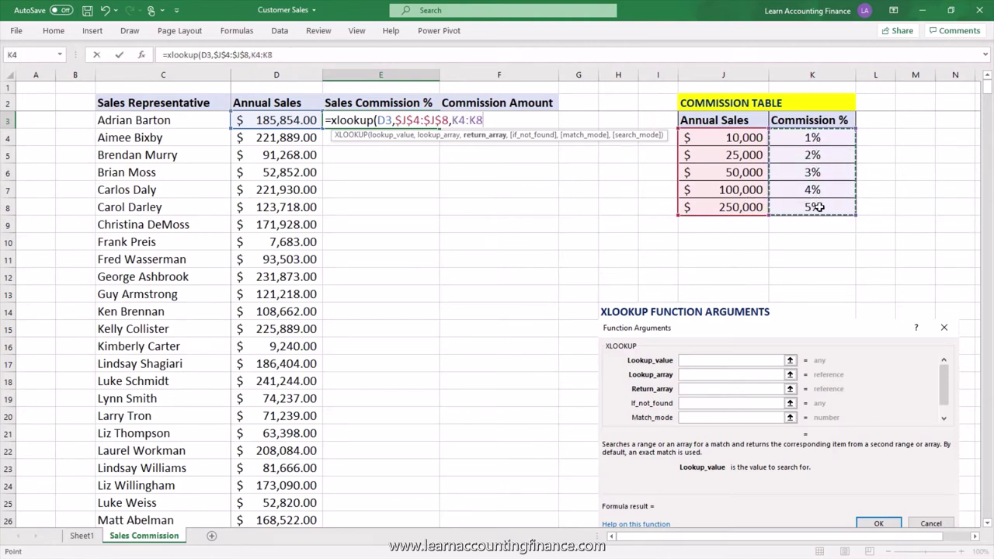
pyautogui.press('F4')
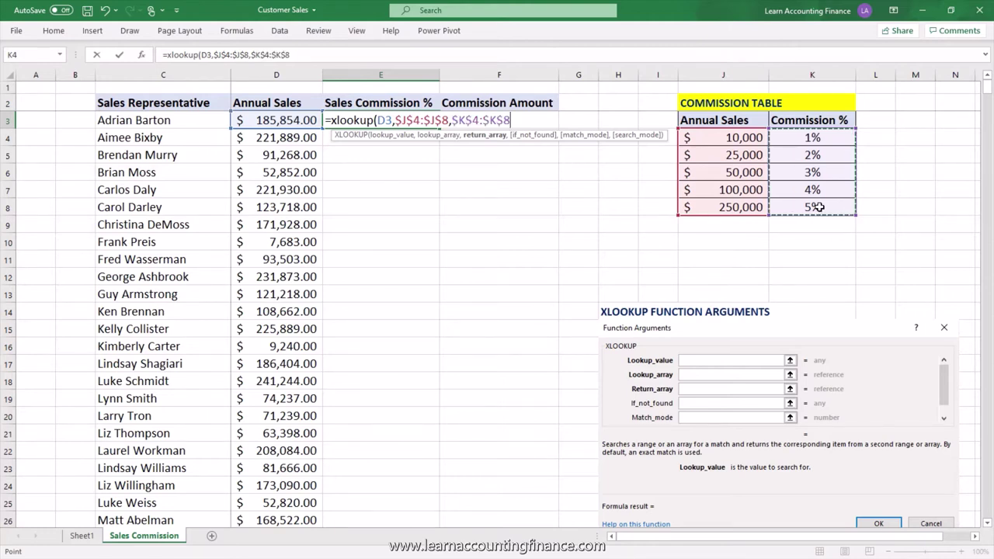
pyautogui.write(')')
pyautogui.press('Return')
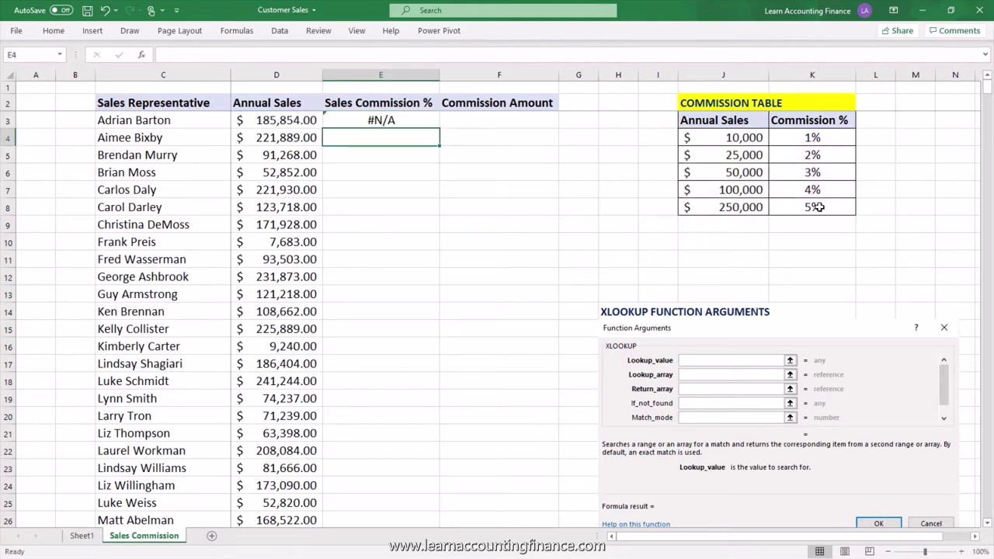
# Extend the XLOOKUP formula in E3 with an empty if_not_found argument and match mode 1, exact match or next larger item.
pyautogui.click(385, 125)
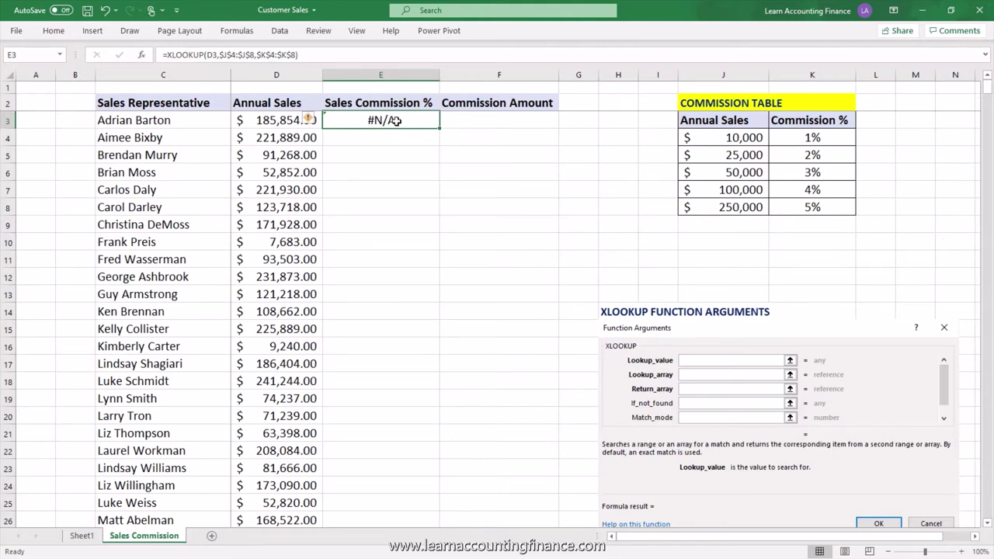
pyautogui.click(280, 120)
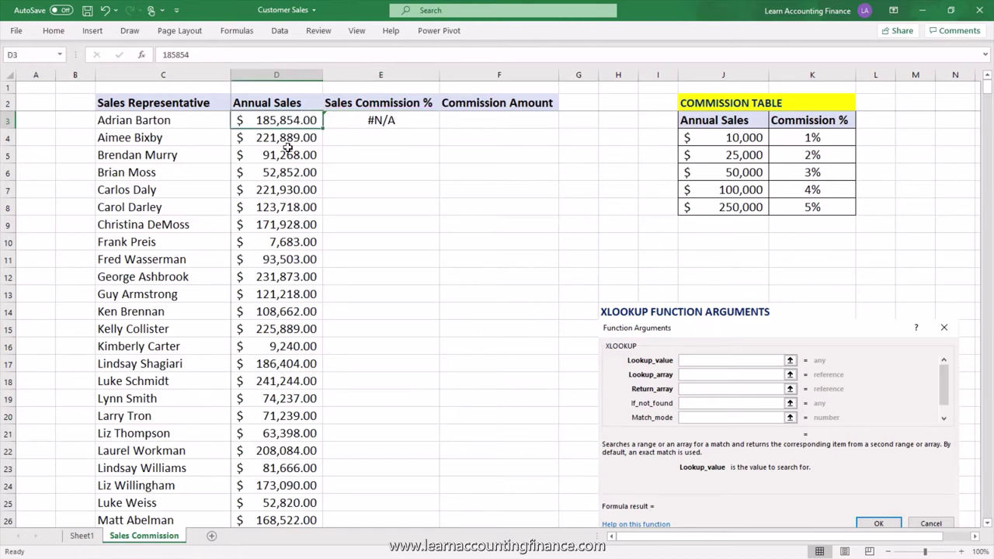
pyautogui.moveTo(733, 132); pyautogui.dragTo(812, 206)
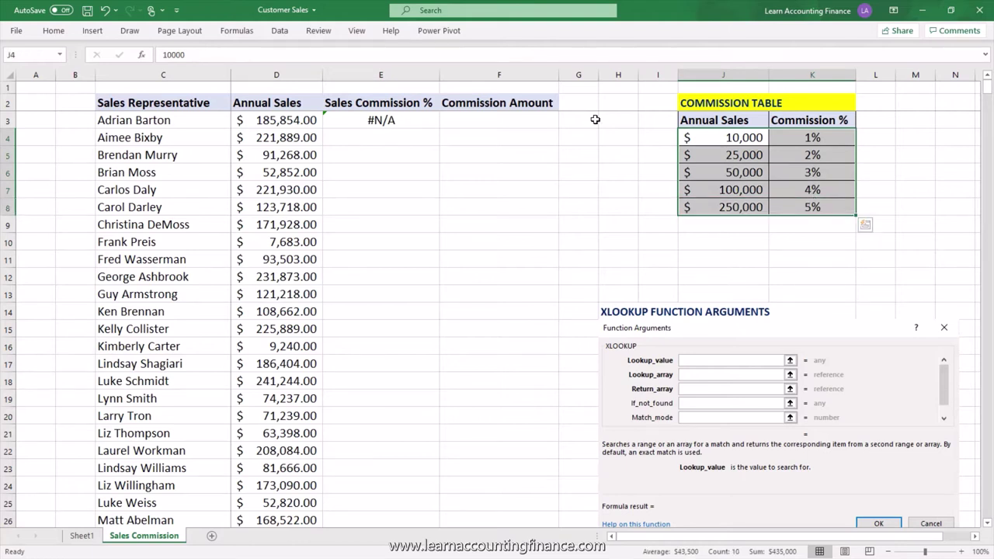
pyautogui.click(372, 121)
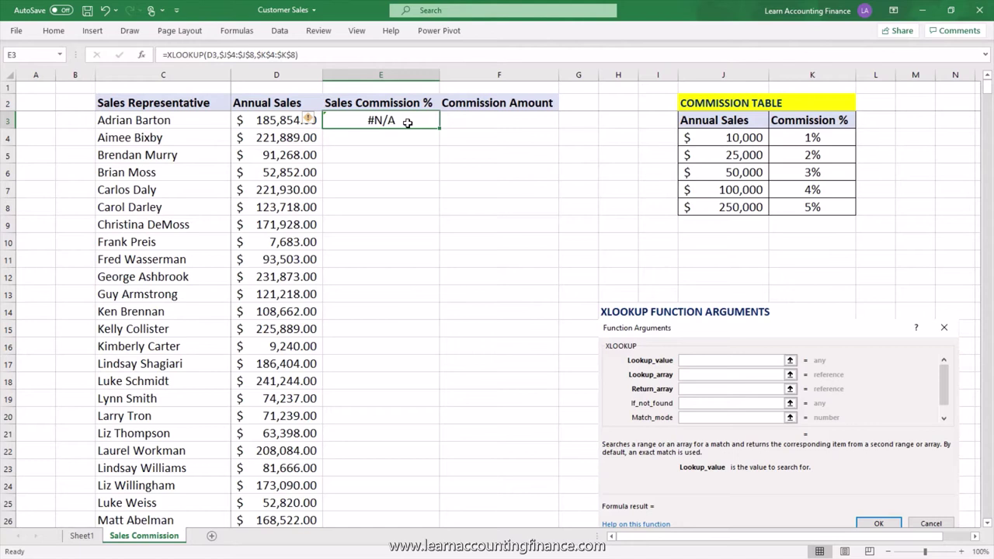
pyautogui.doubleClick(407, 122)
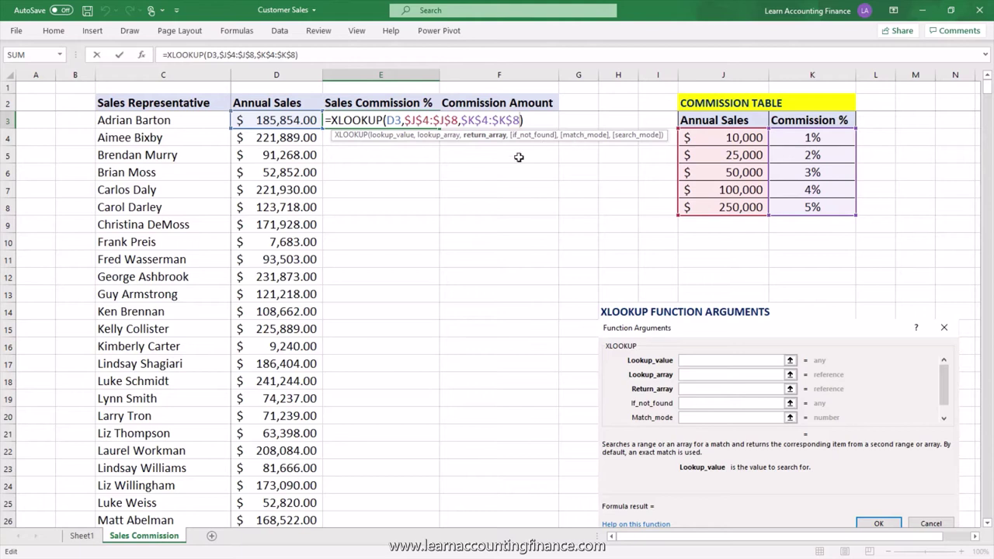
pyautogui.write(',')
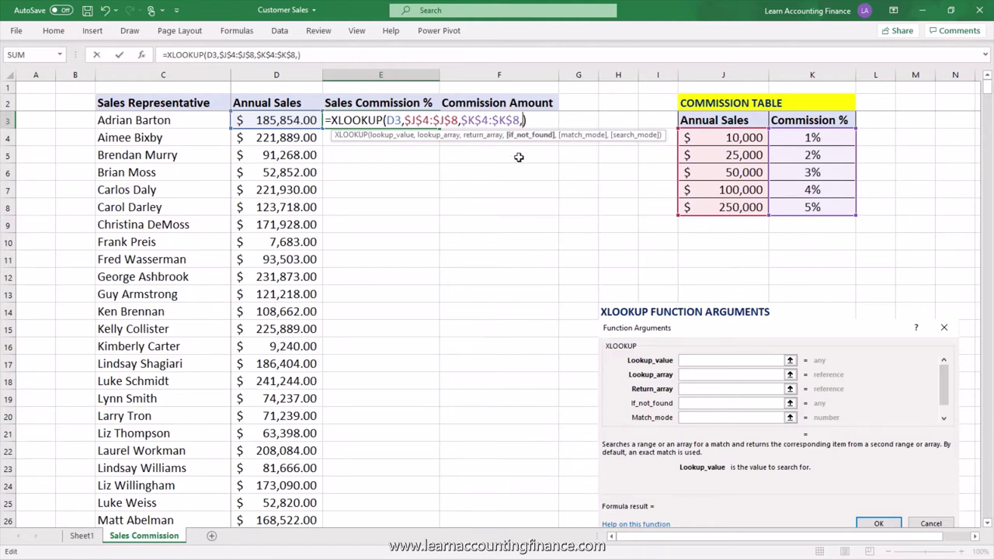
pyautogui.write(',')
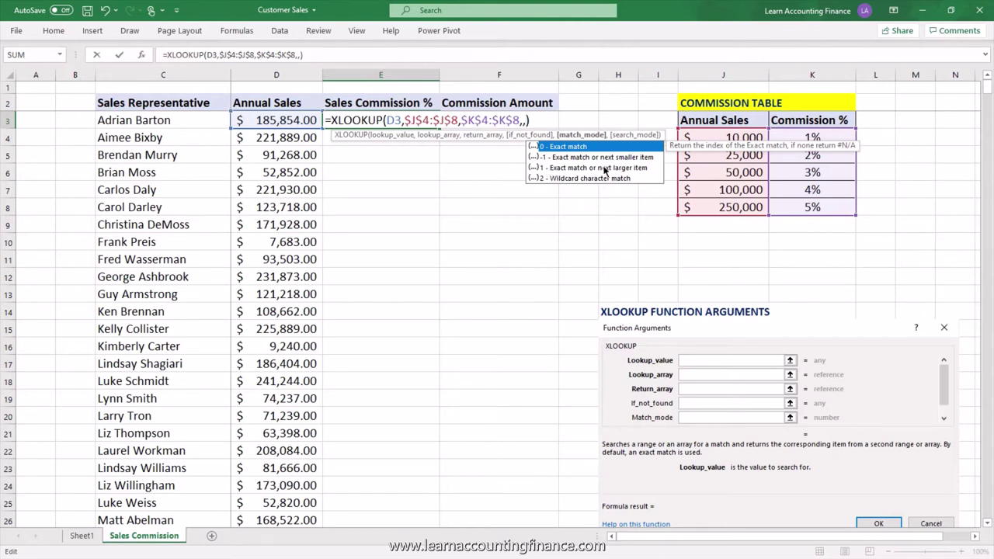
pyautogui.write('1')
pyautogui.press('Return')
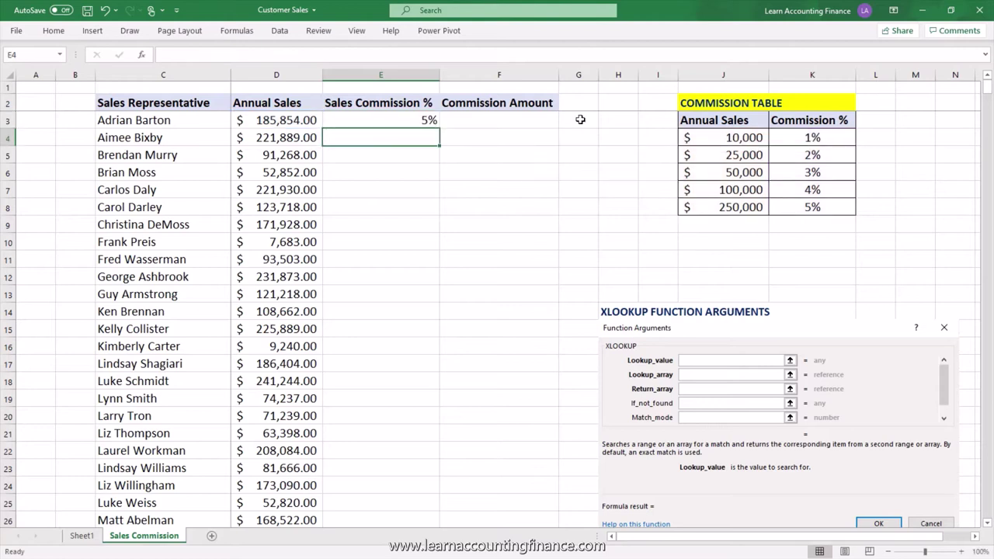
# Check E3's percentage against the commission table and fill its formula down the Sales Commission % column for all representatives.
pyautogui.click(403, 122)
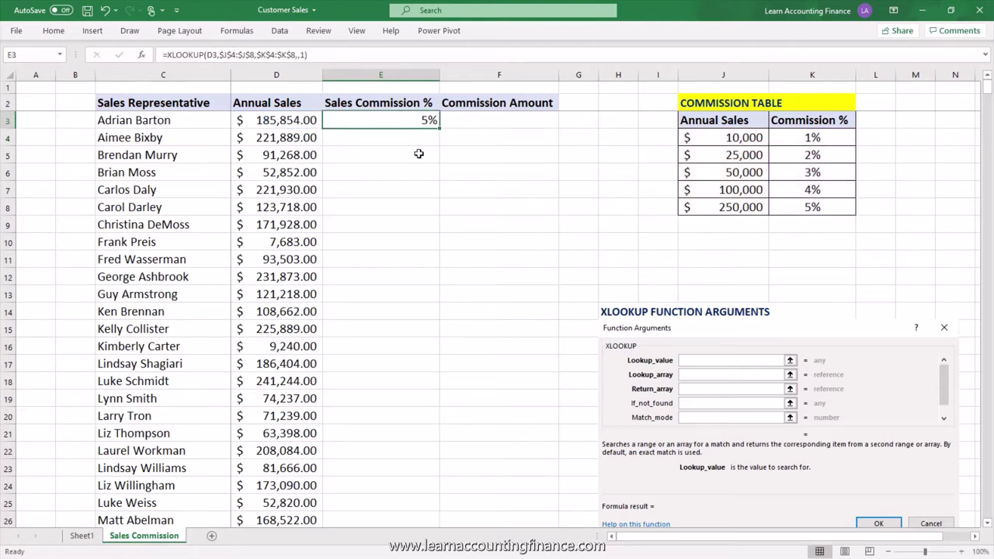
pyautogui.click(284, 122)
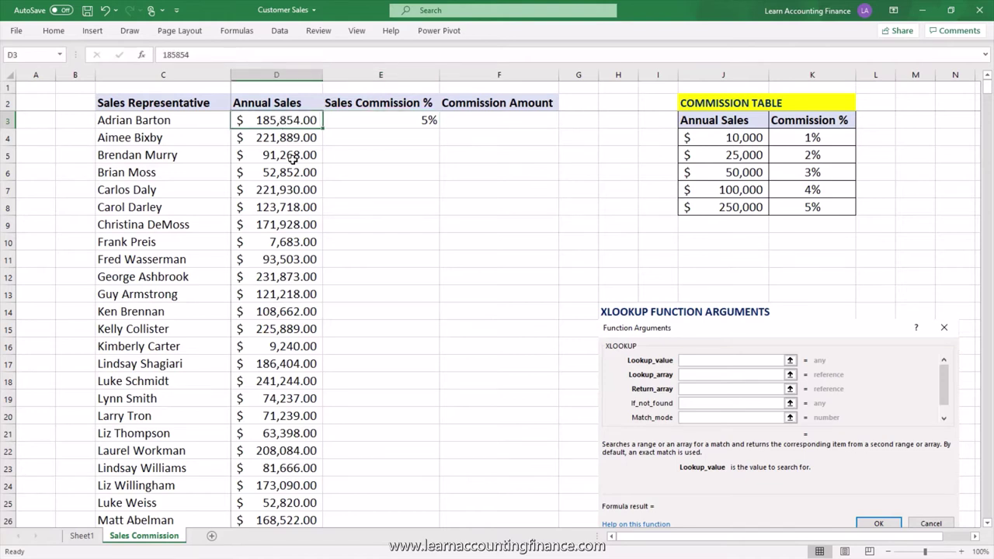
pyautogui.click(744, 189)
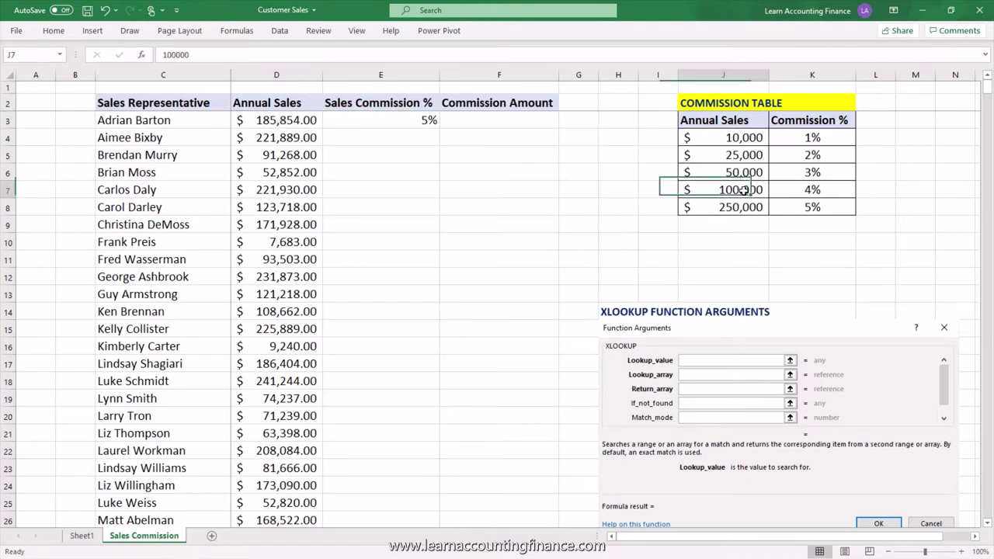
pyautogui.moveTo(743, 190); pyautogui.dragTo(745, 207)
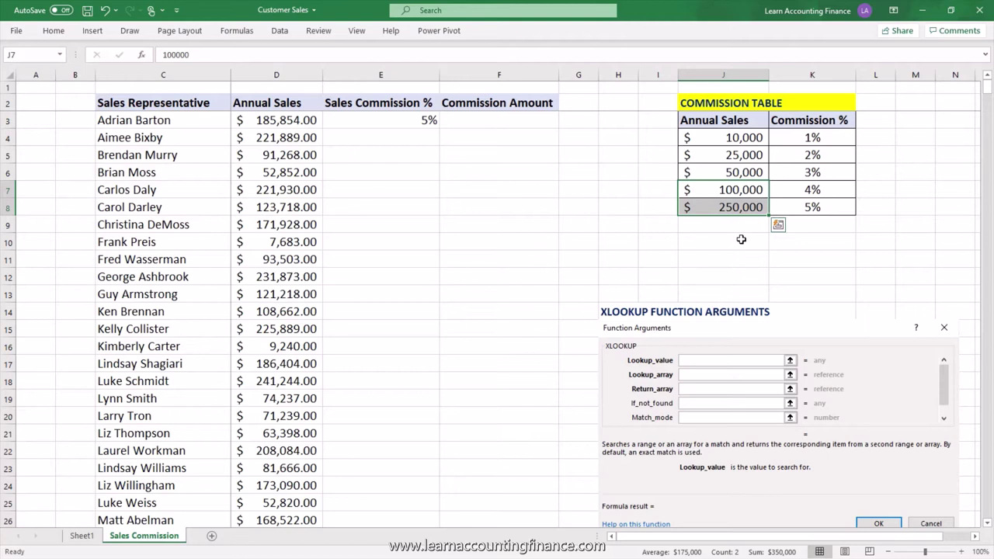
pyautogui.click(814, 206)
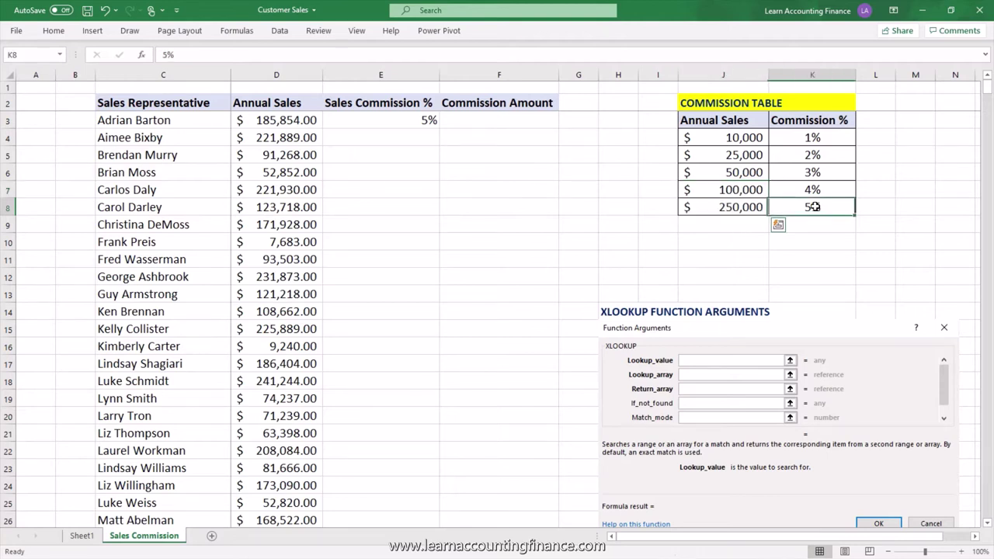
pyautogui.click(421, 121)
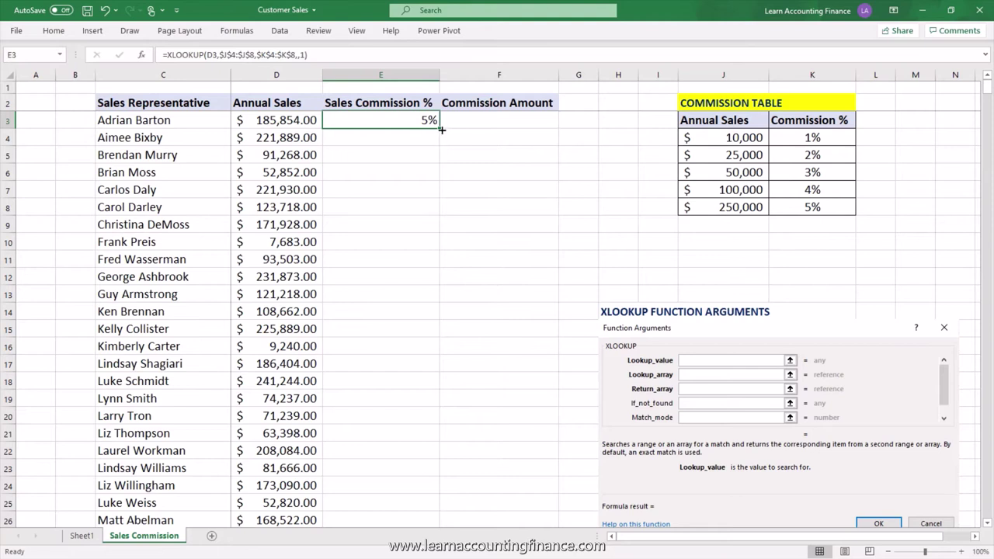
pyautogui.doubleClick(441, 131)
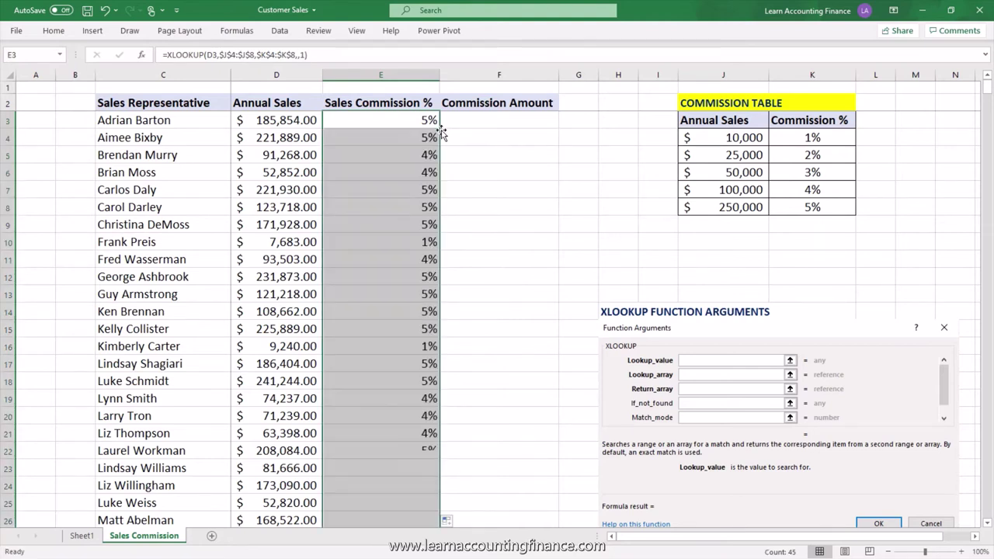
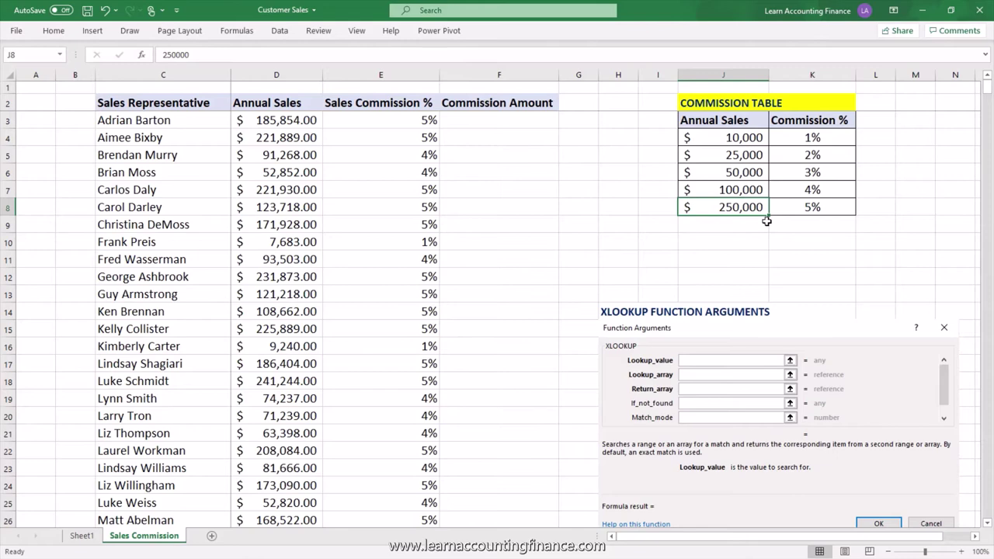
# Try wrapping E33's lookup as =IF(D33>250000,5%,XLOOKUP(D33,$J$4:$J$8,$K$4:$K$8,,1)) and undo the change.
pyautogui.scroll(-7, 611, 237)
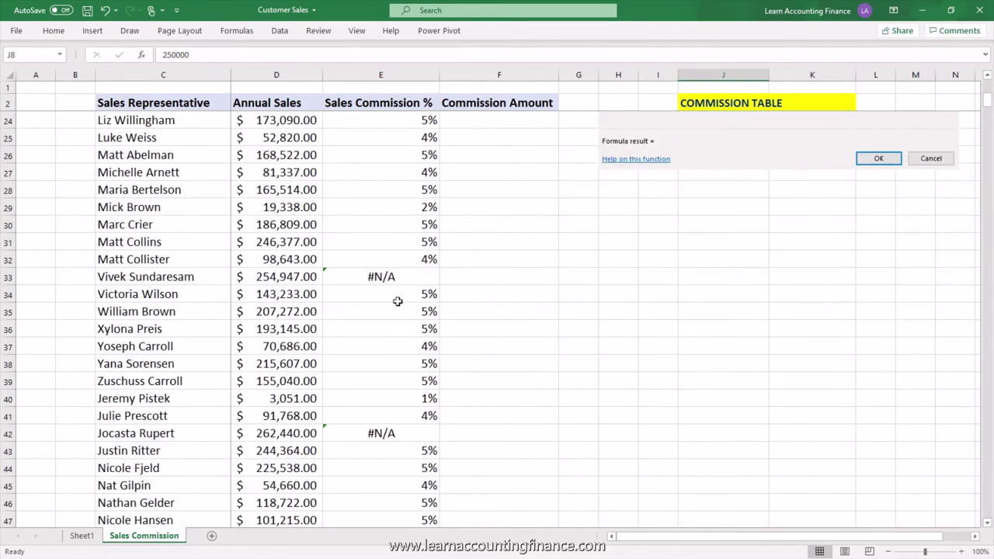
pyautogui.click(388, 275)
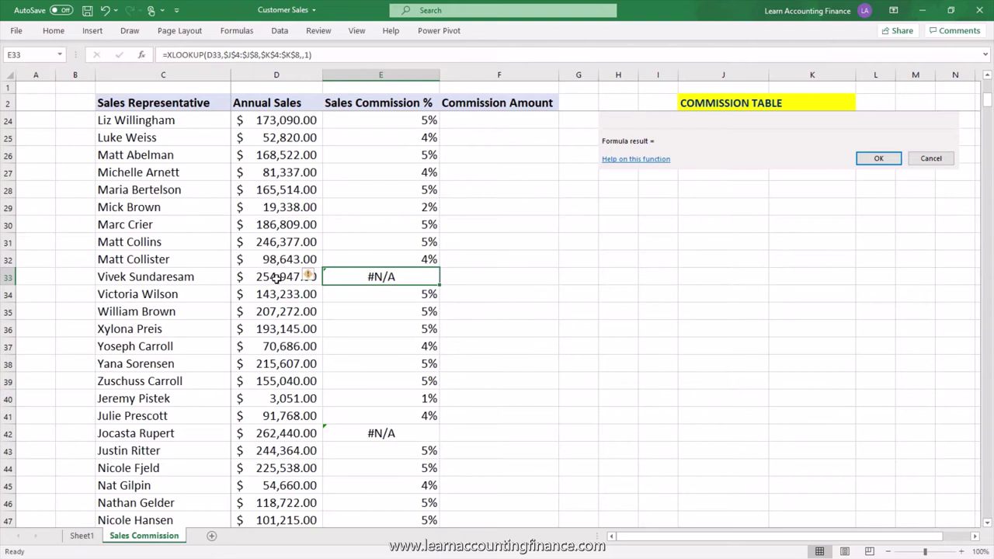
pyautogui.click(166, 55)
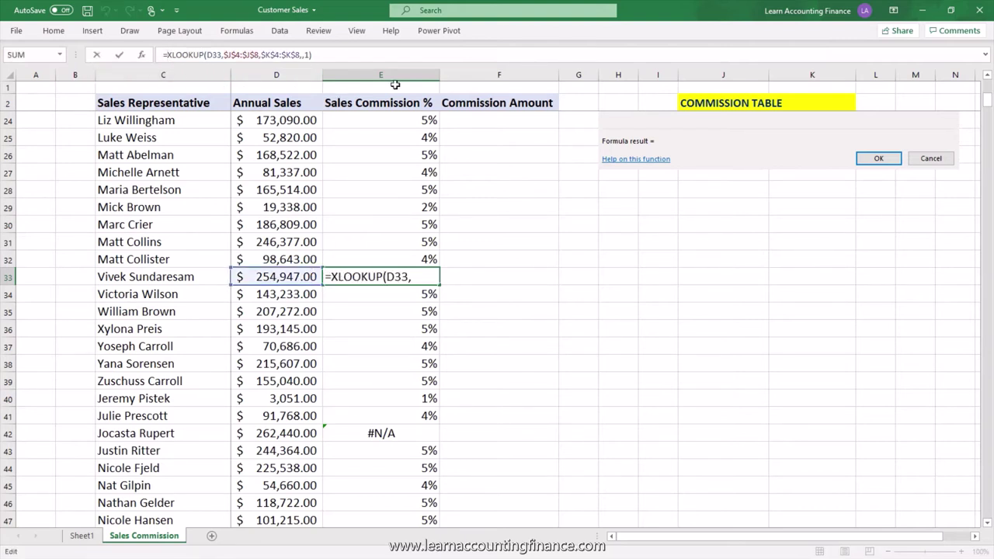
pyautogui.write('if')
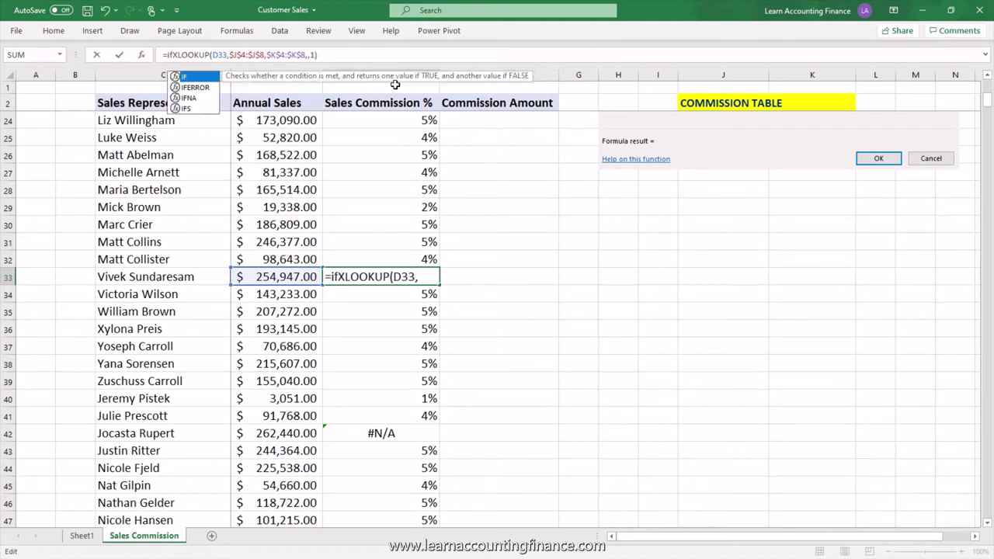
pyautogui.write('(')
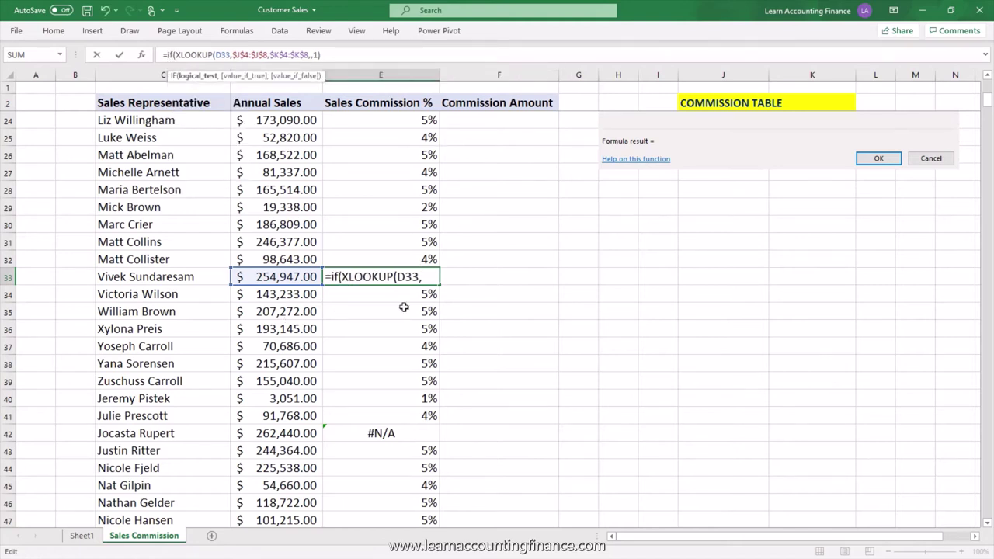
pyautogui.click(268, 279)
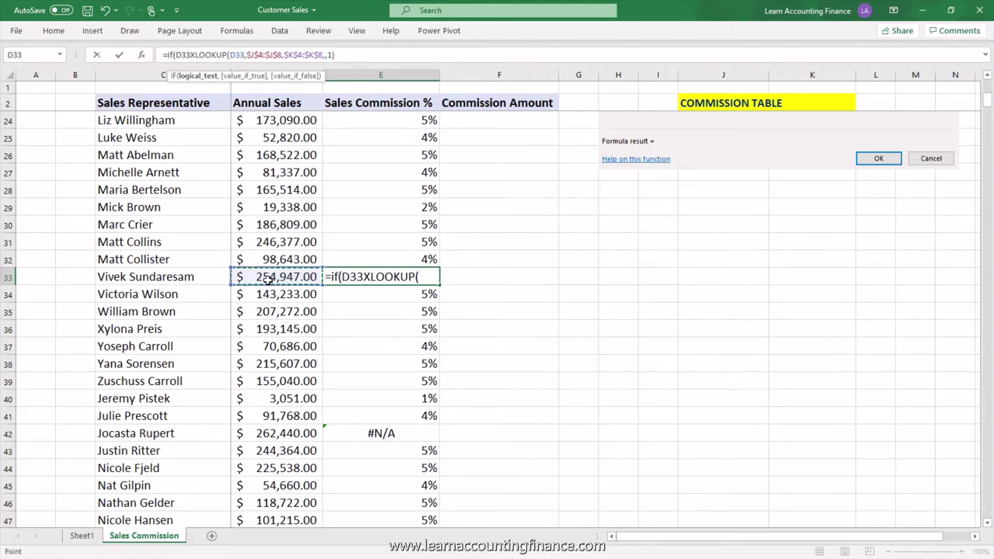
pyautogui.write('>250000')
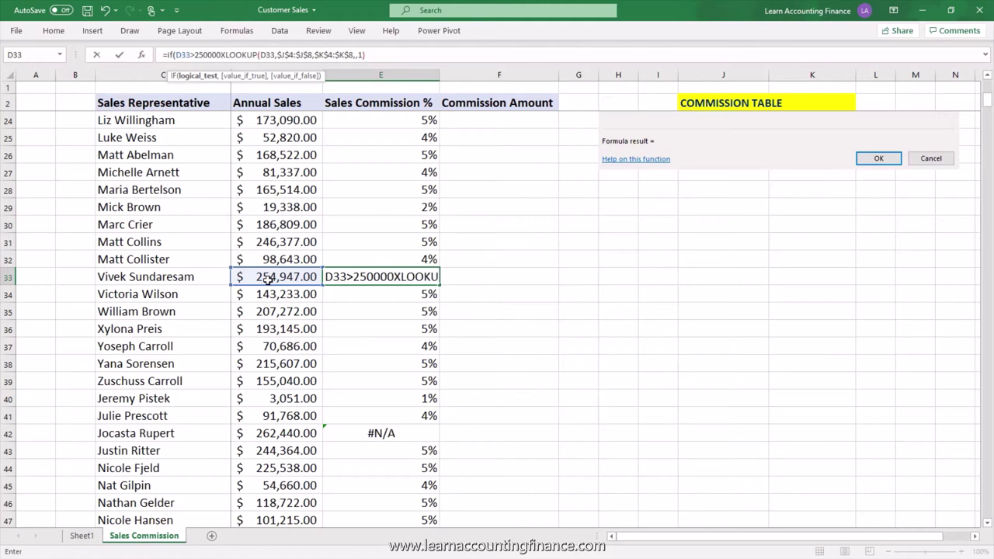
pyautogui.write(',')
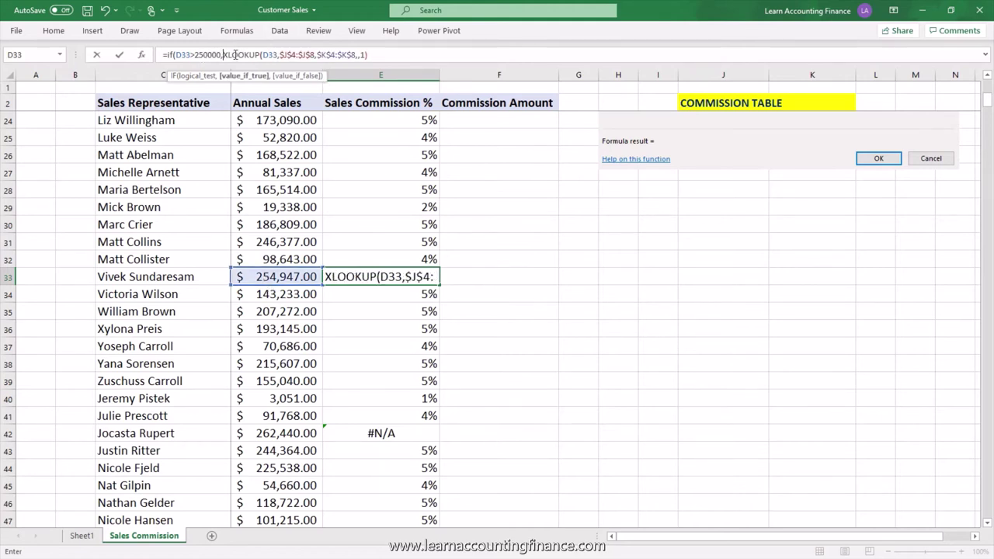
pyautogui.write('5%')
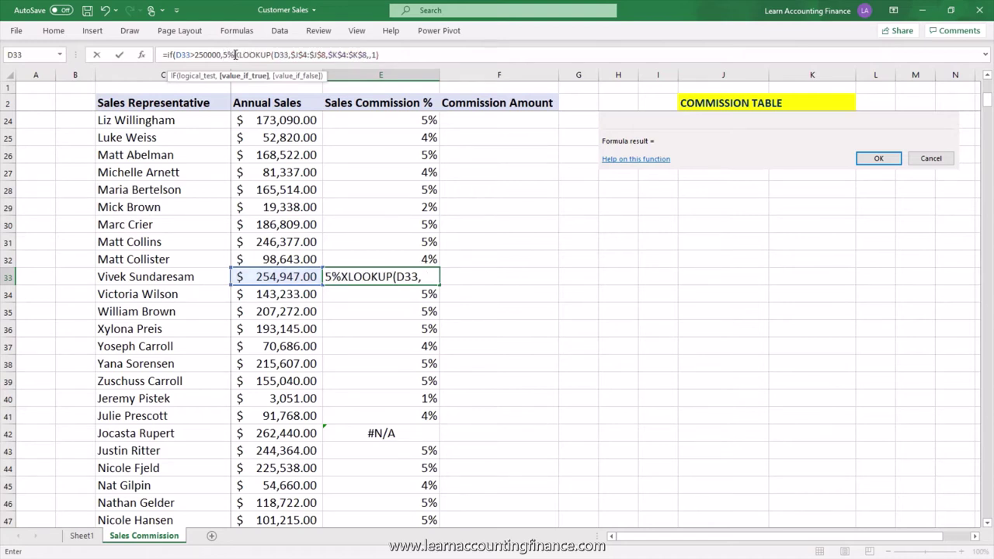
pyautogui.write(',')
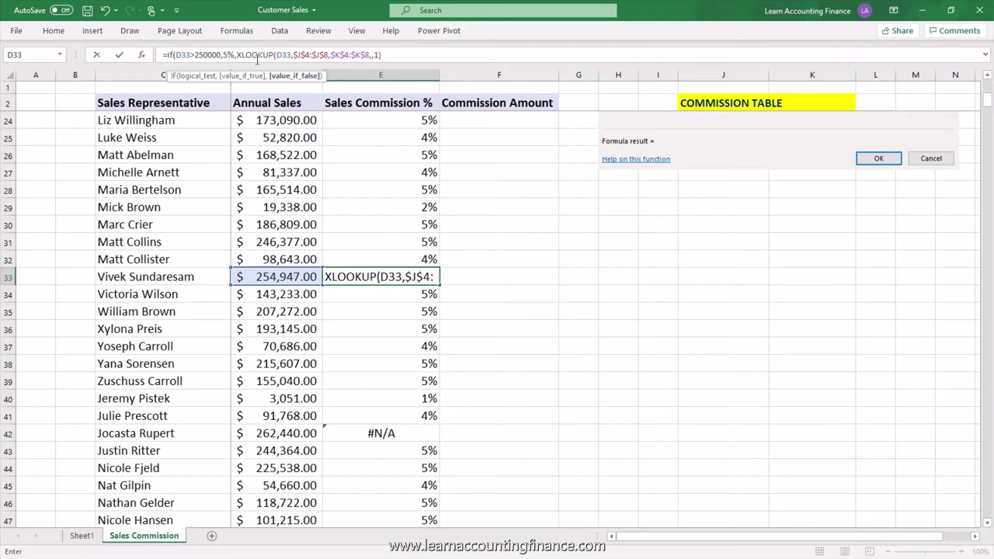
pyautogui.click(383, 54)
pyautogui.write(')')
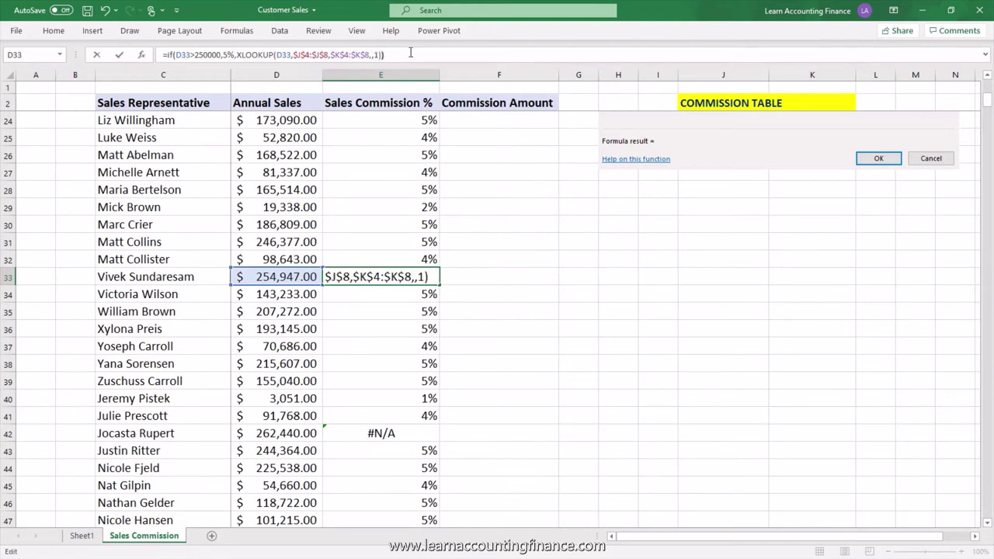
pyautogui.press('Return')
pyautogui.press('Up')
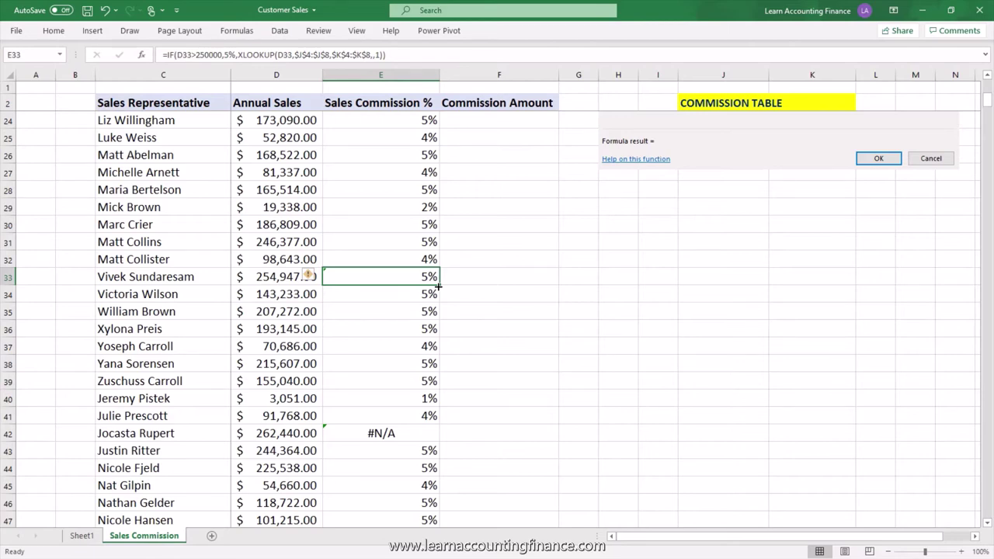
pyautogui.hotkey('ctrl', 'z')
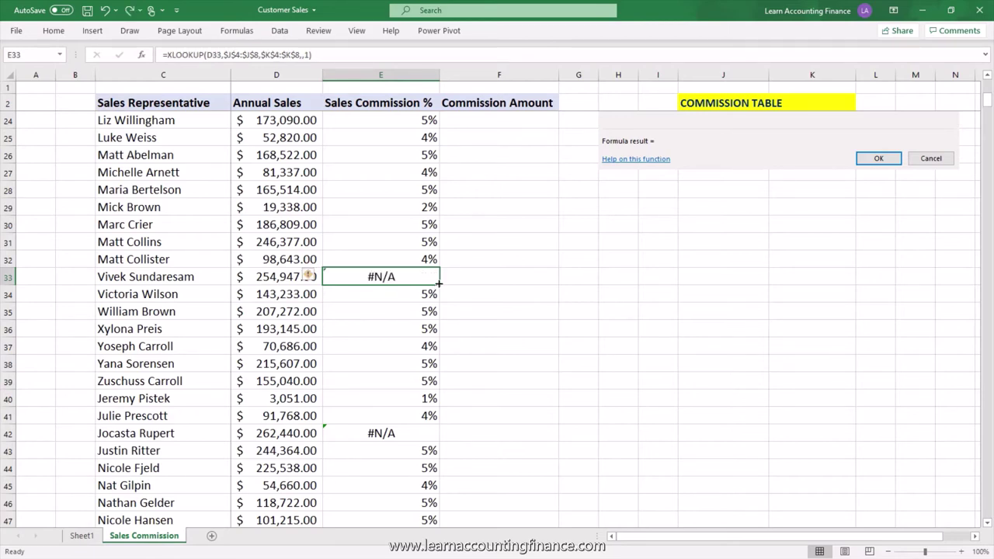
# Review the 10,000 and 25,000 sales tiers and their percentages in the commission table.
pyautogui.scroll(2, 460, 262)
pyautogui.scroll(5, 460, 262)
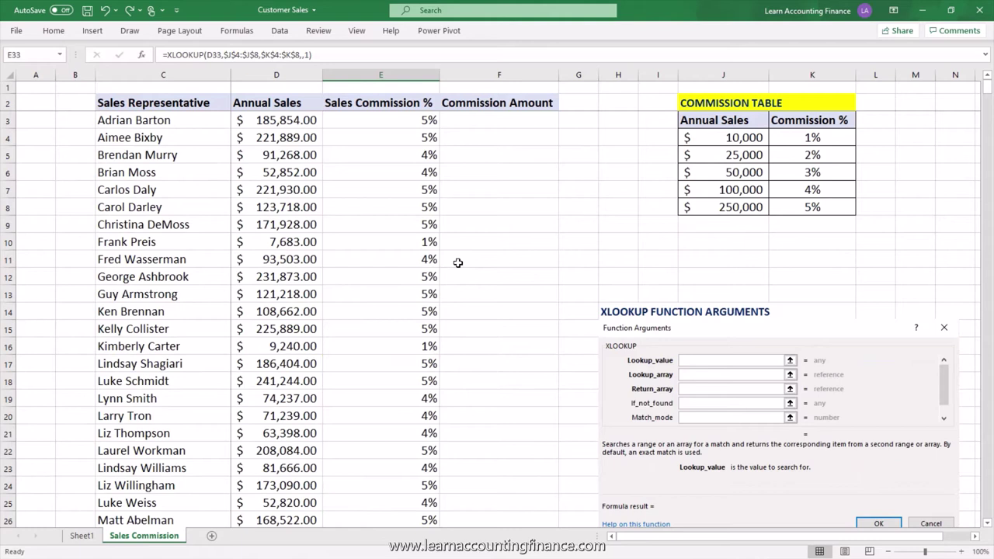
pyautogui.click(730, 140)
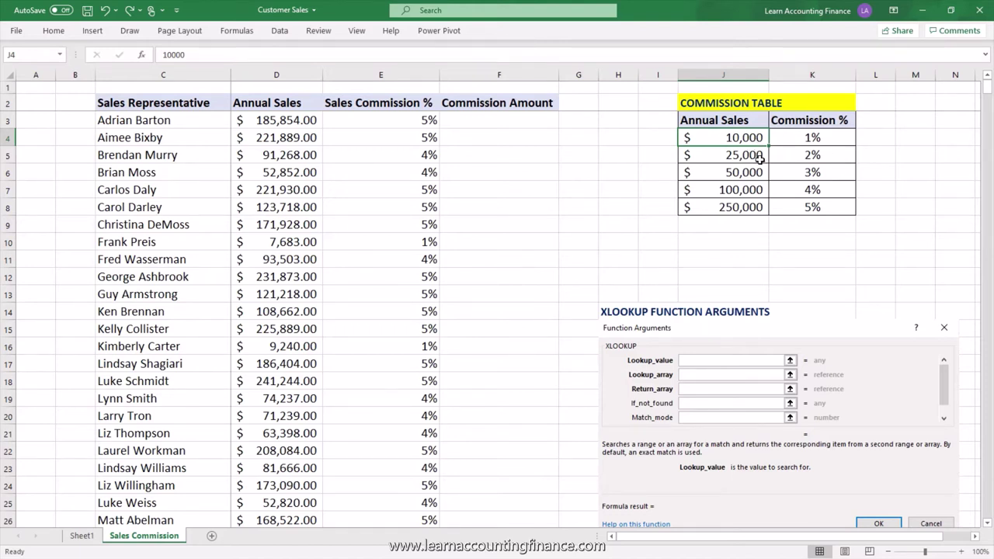
pyautogui.click(796, 159)
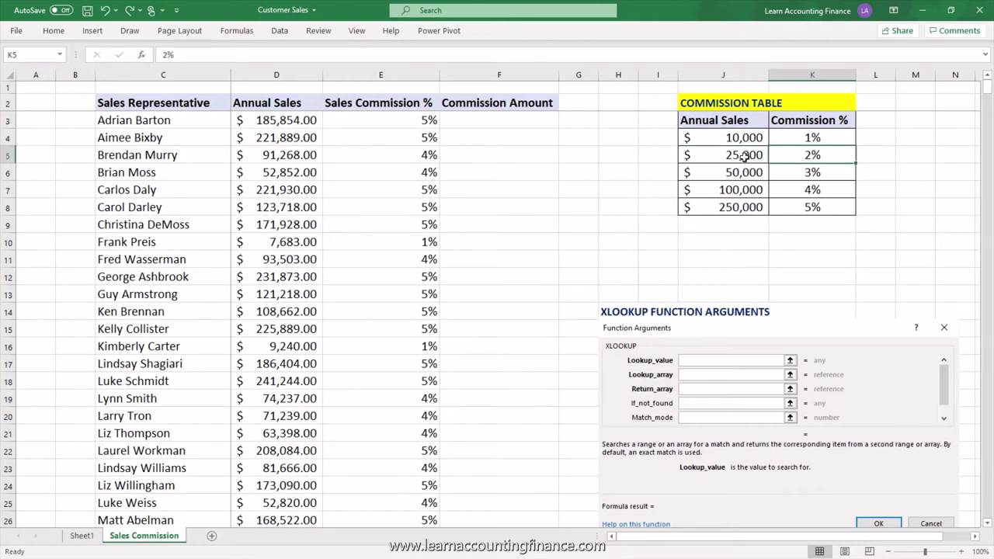
pyautogui.click(744, 156)
pyautogui.click(796, 155)
pyautogui.click(797, 138)
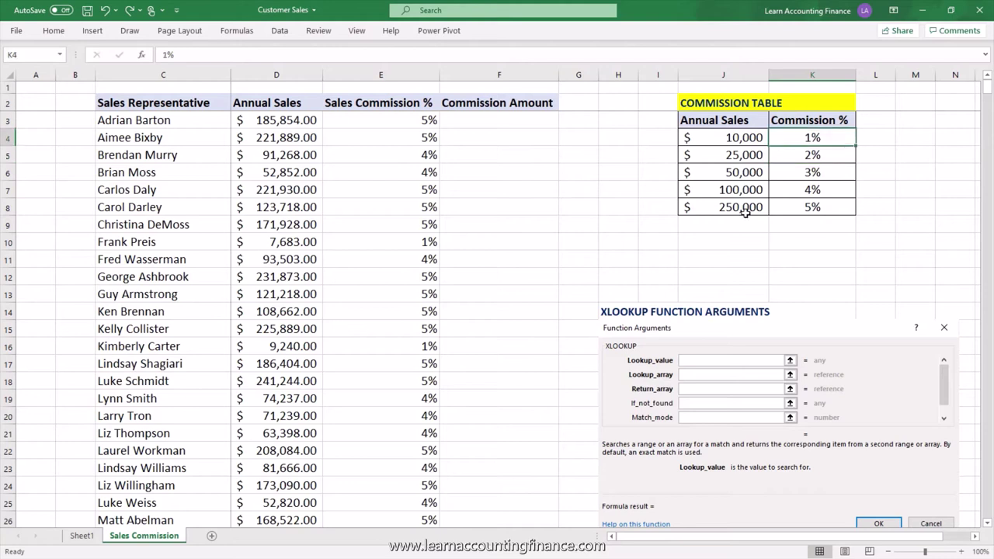
# Change the match mode of E3's XLOOKUP formula to -1, exact match or next smaller item.
pyautogui.click(426, 124)
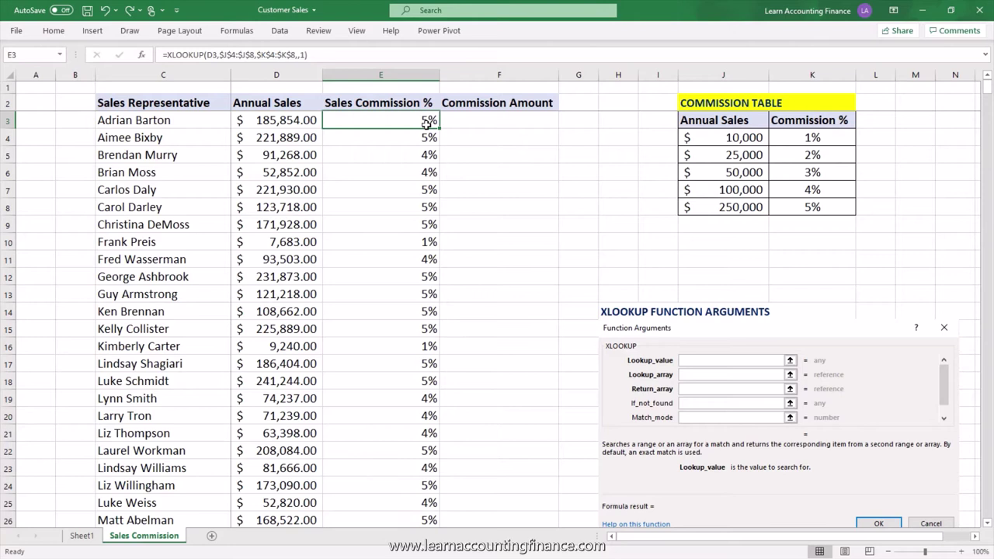
pyautogui.doubleClick(425, 125)
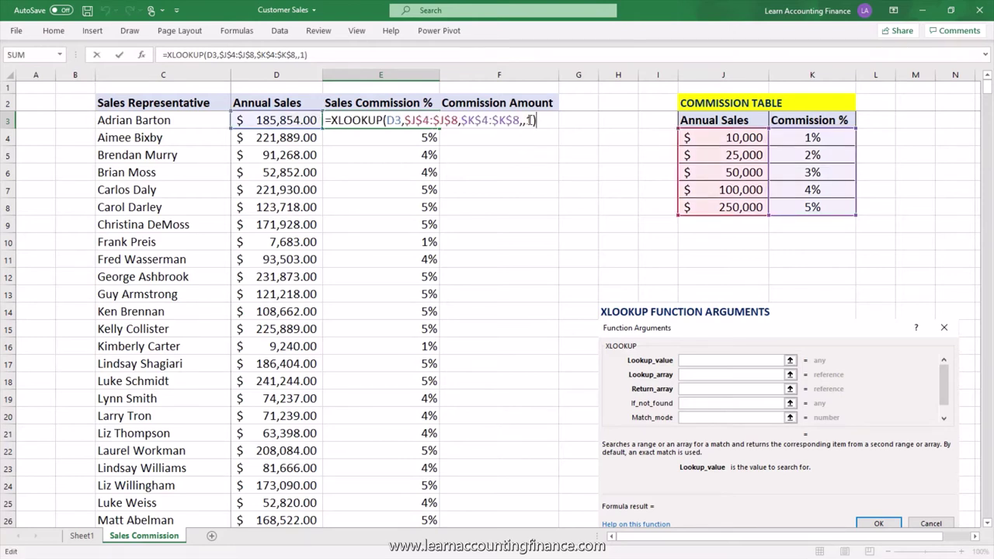
pyautogui.press('BackSpace')
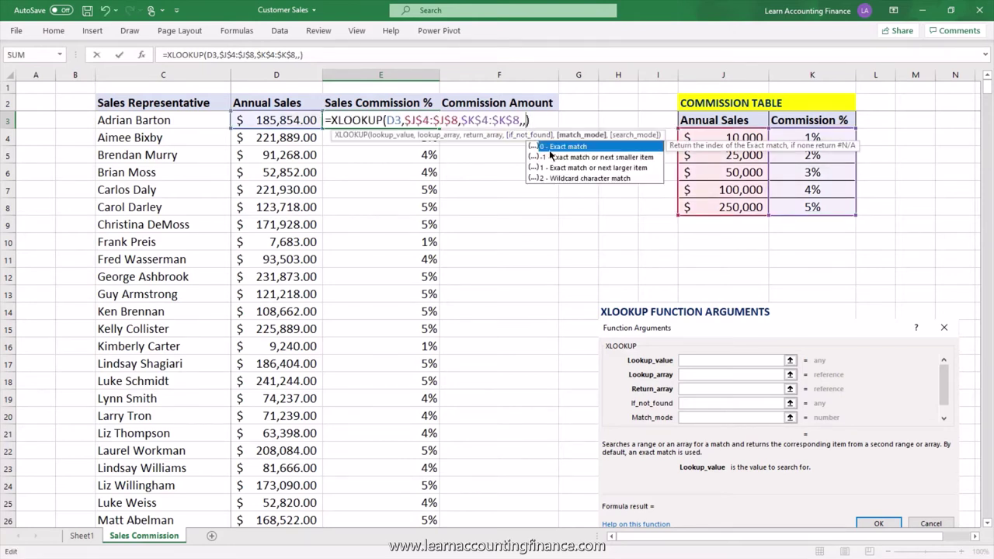
pyautogui.write('-1')
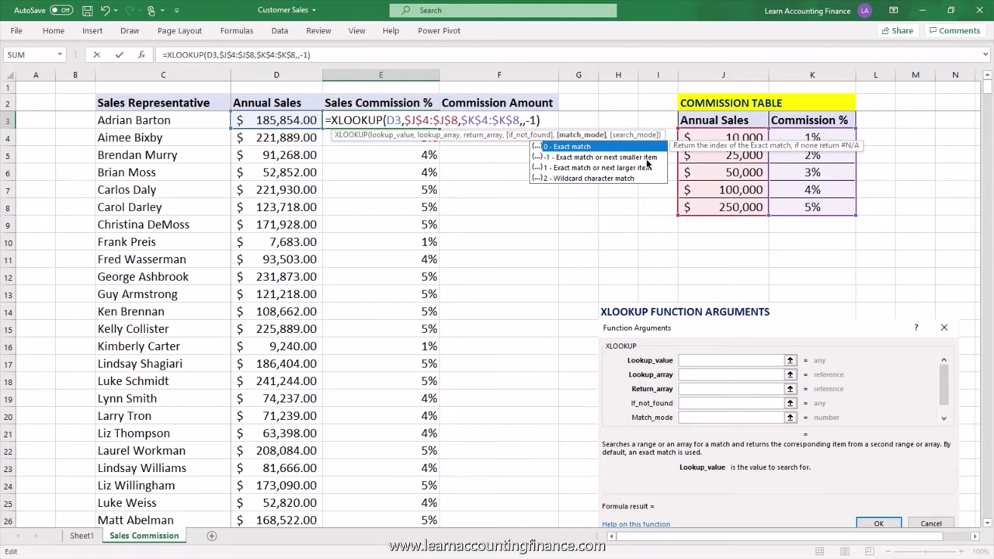
pyautogui.press('Return')
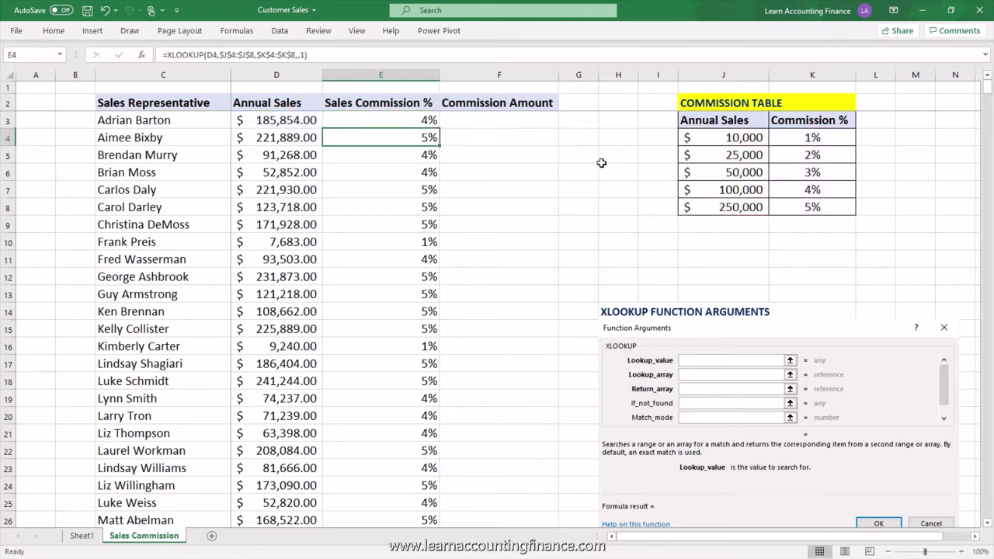
# Compare E3's commission percentage with the 100,000 and 250,000 tiers of the commission table.
pyautogui.click(394, 122)
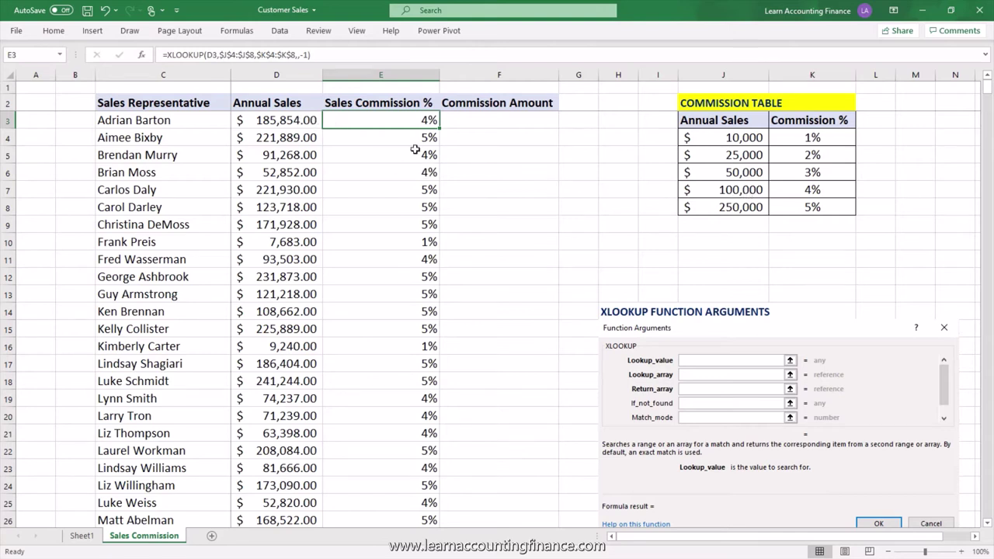
pyautogui.click(742, 206)
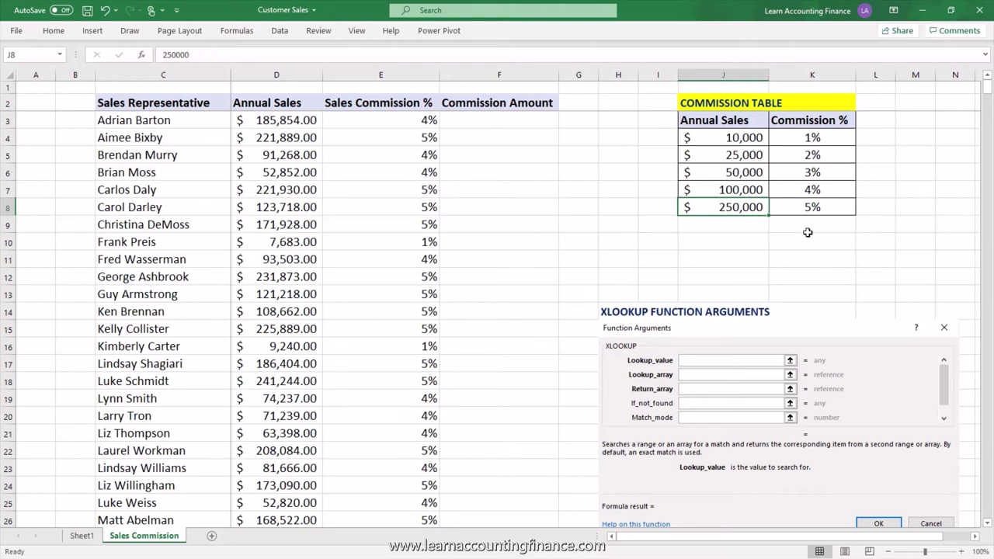
pyautogui.click(809, 207)
pyautogui.click(808, 192)
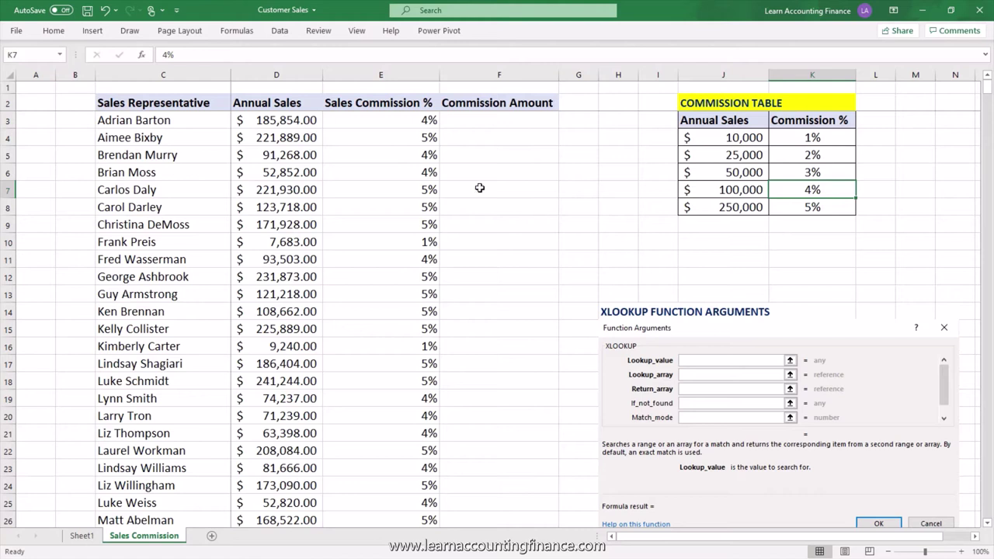
# Recheck the commission table's lowest tier and fill E3's revised formula down the Sales Commission % column.
pyautogui.click(427, 124)
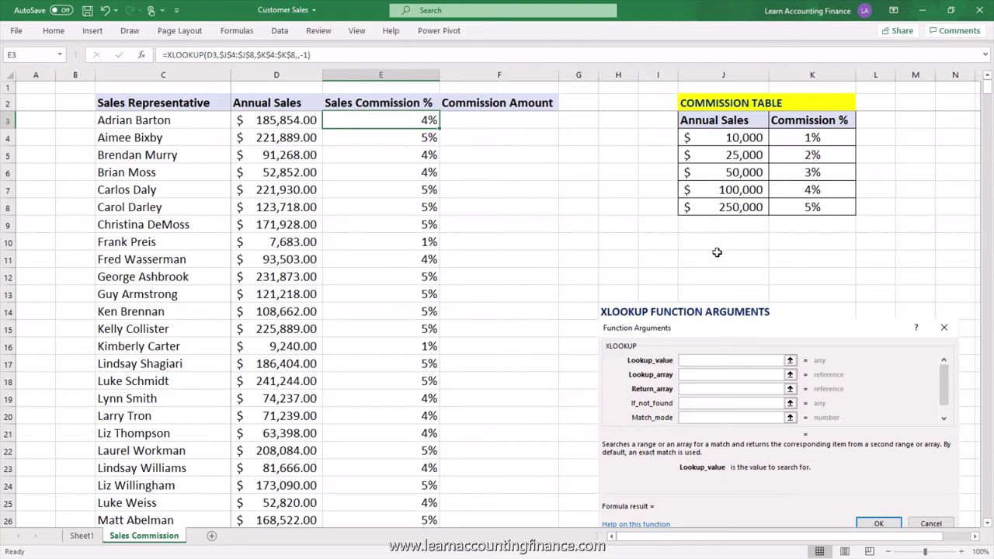
pyautogui.click(808, 139)
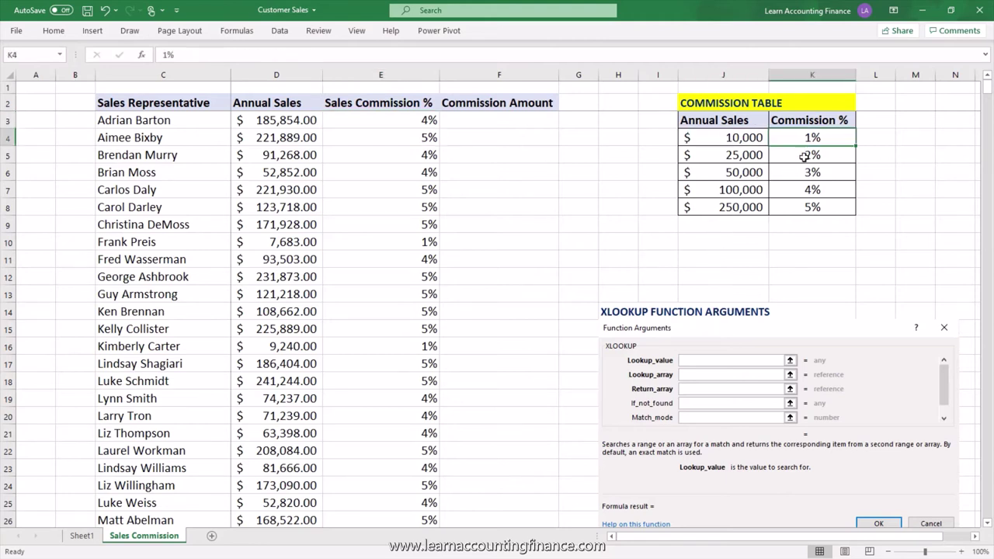
pyautogui.click(741, 138)
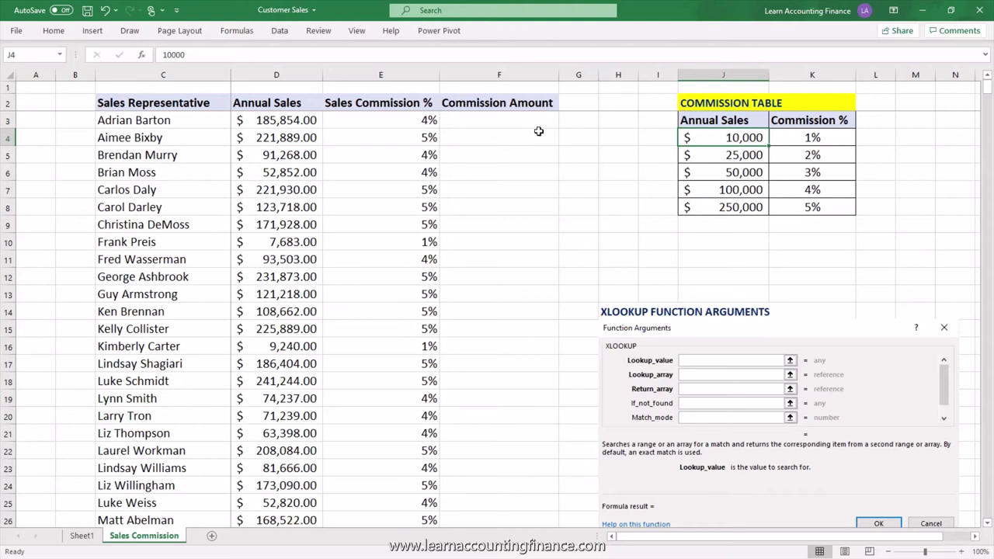
pyautogui.click(432, 121)
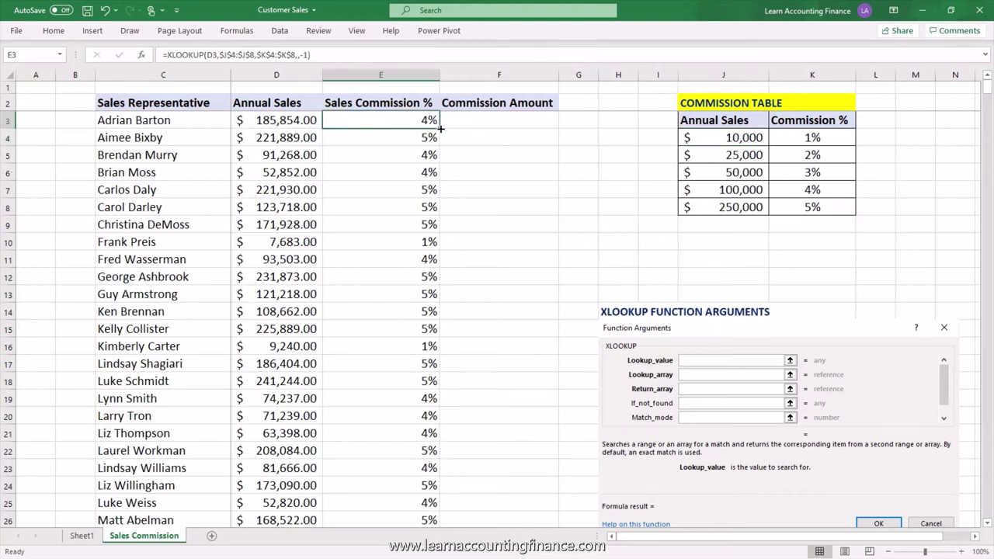
pyautogui.doubleClick(440, 128)
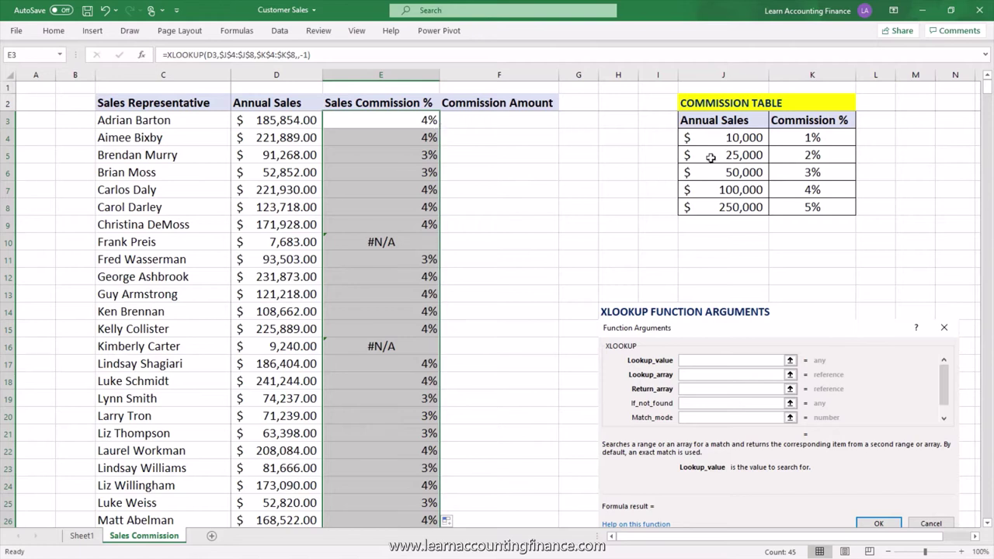
# Examine the result in E10 against the annual sales in D10 and the commission table's lowest tier.
pyautogui.click(414, 241)
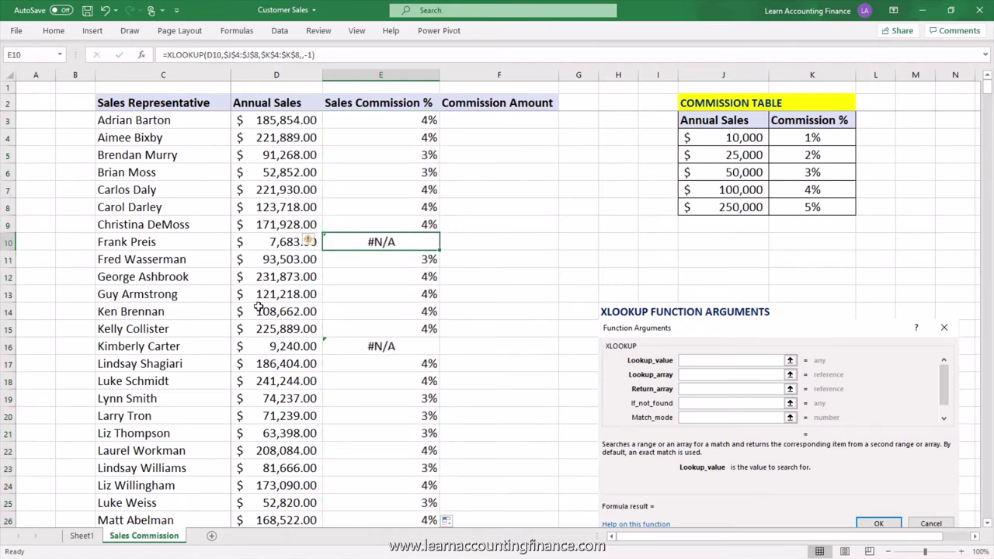
pyautogui.click(261, 246)
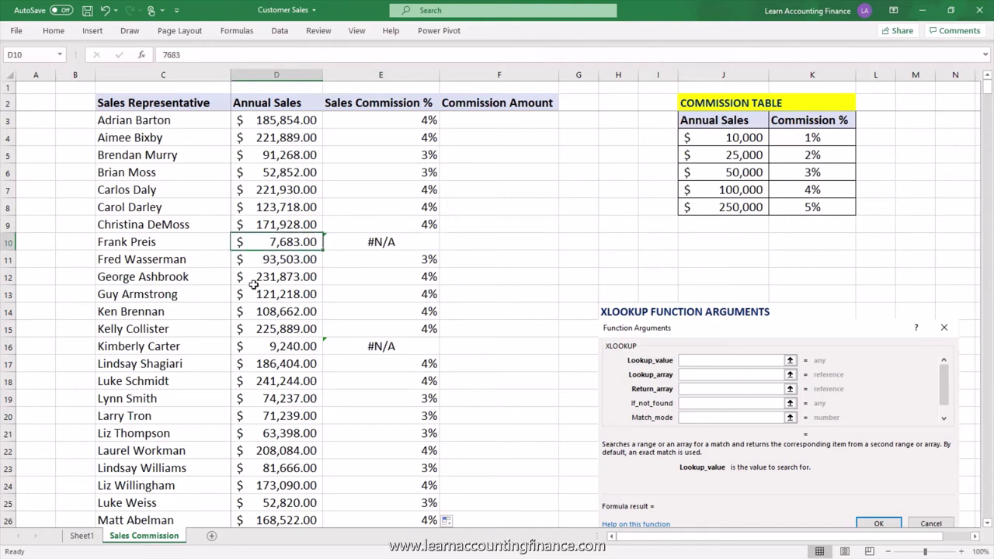
pyautogui.click(733, 140)
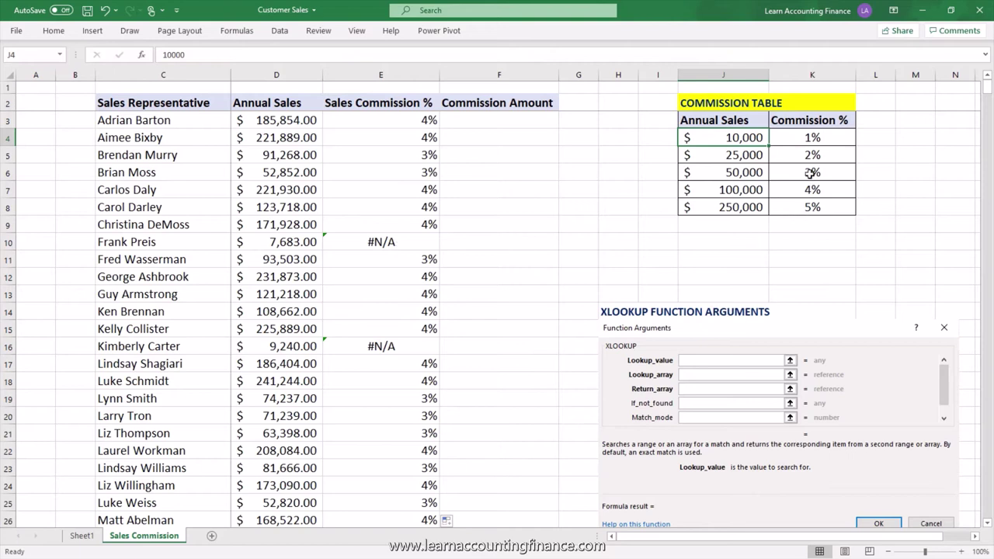
pyautogui.click(811, 140)
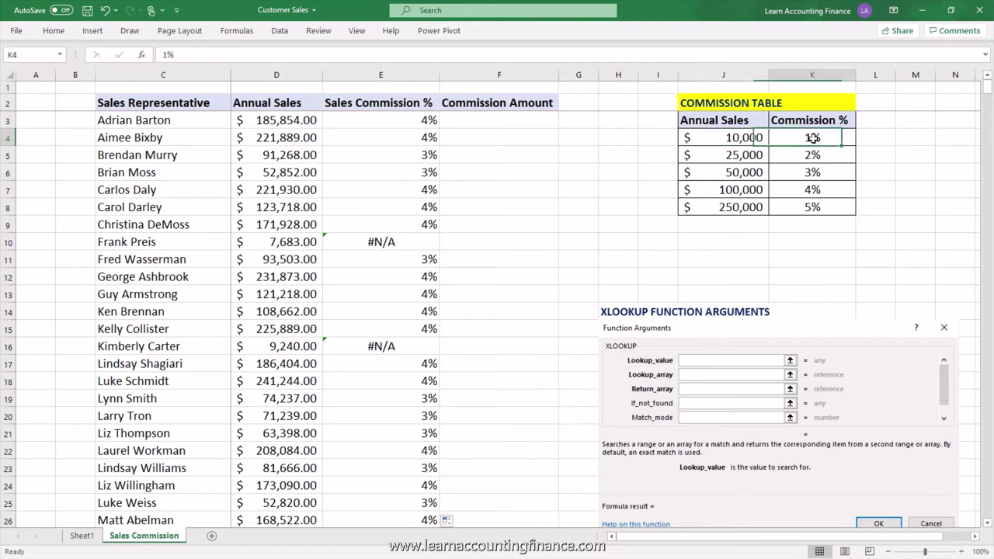
pyautogui.click(406, 242)
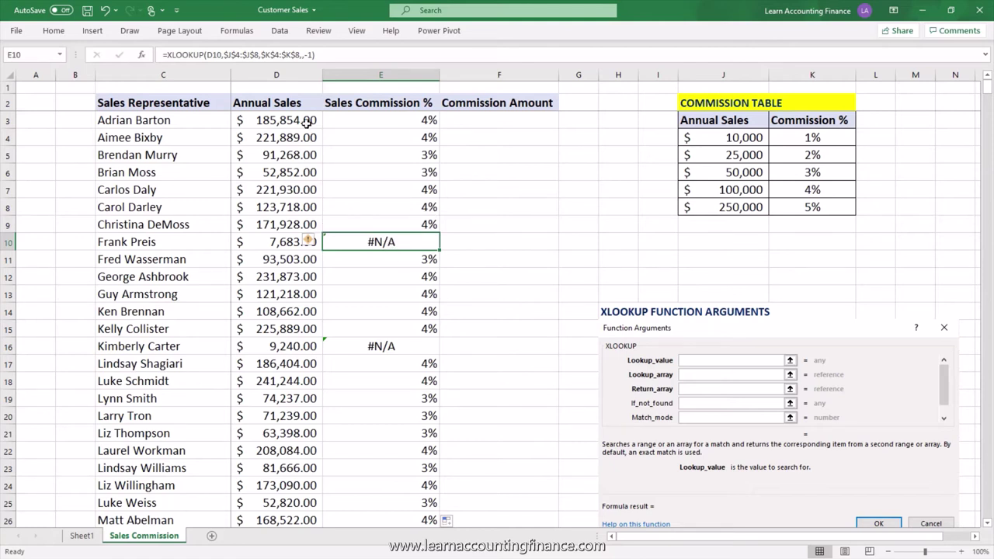
# Set the if_not_found argument of E10's XLOOKUP formula to 0.
pyautogui.click(316, 54)
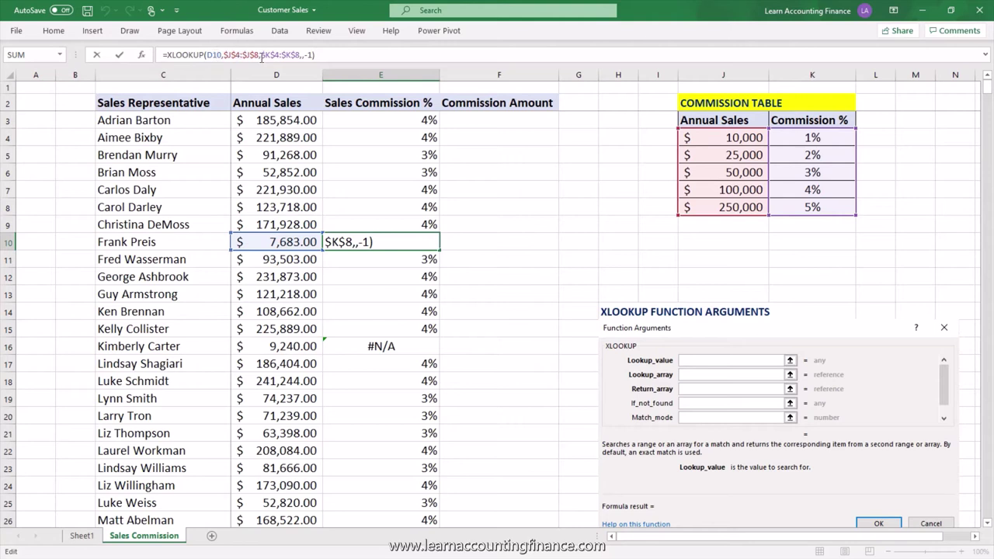
pyautogui.click(302, 55)
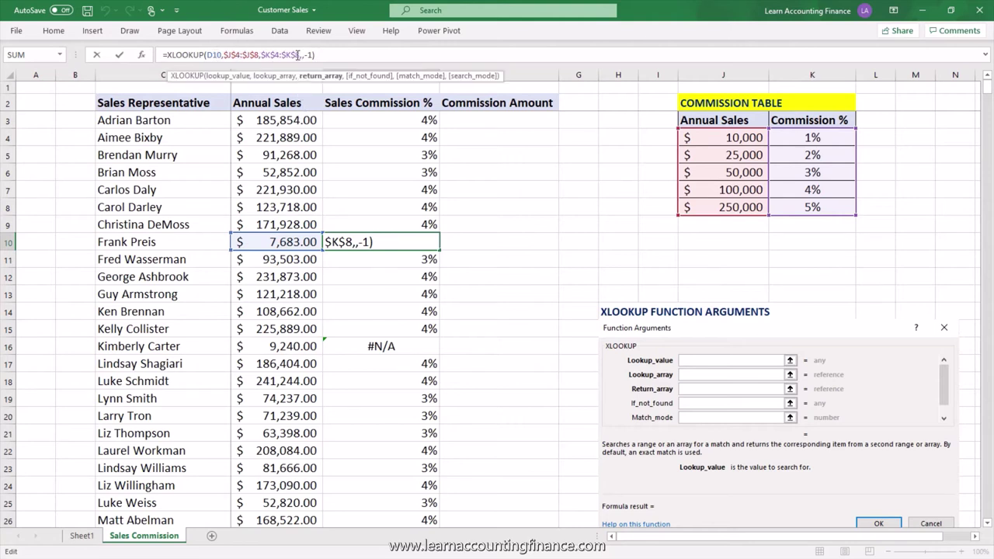
pyautogui.press('Right')
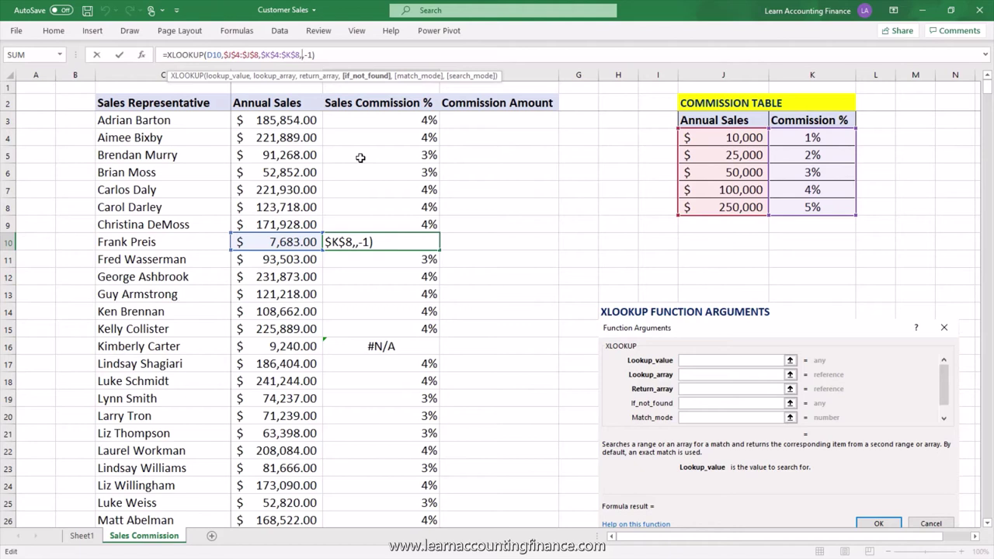
pyautogui.write('0')
pyautogui.press('Return')
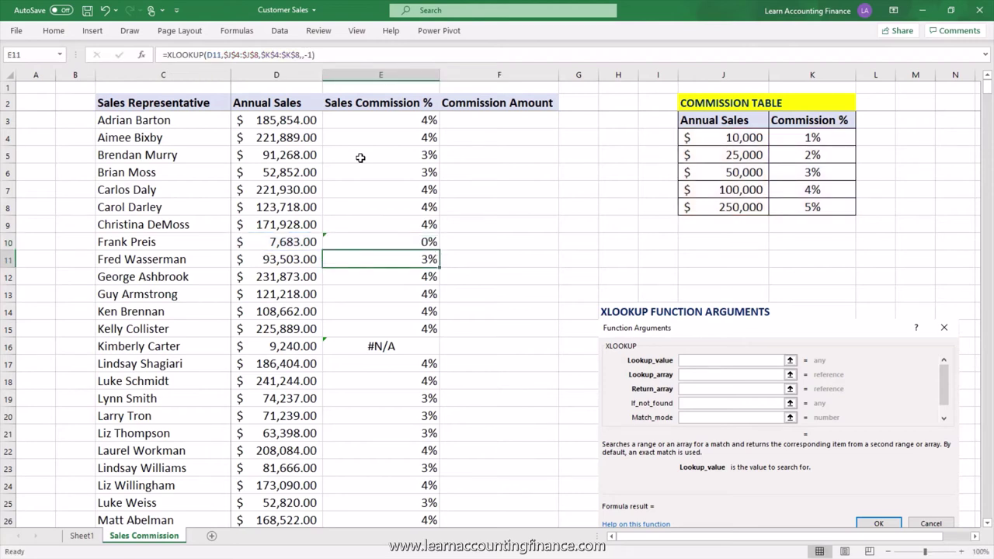
# Copy E10's revised formula to every row of the Sales Commission % column, starting from E3, and recheck E10.
pyautogui.click(423, 246)
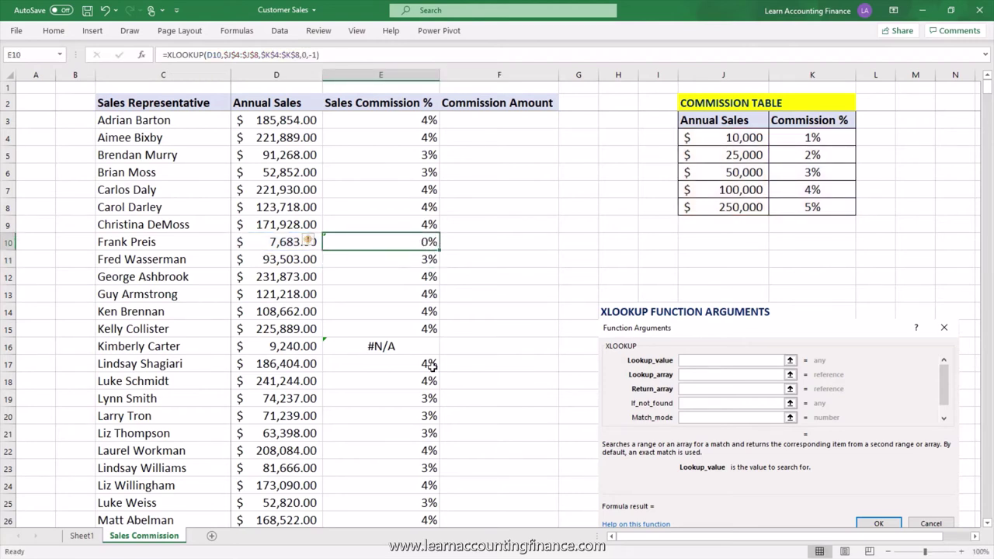
pyautogui.hotkey('ctrl', 'c')
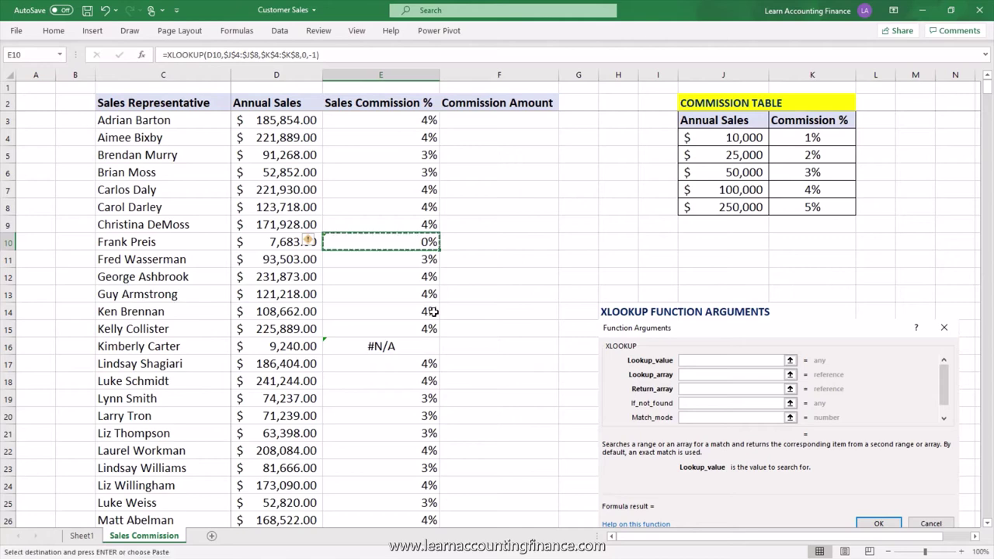
pyautogui.click(431, 126)
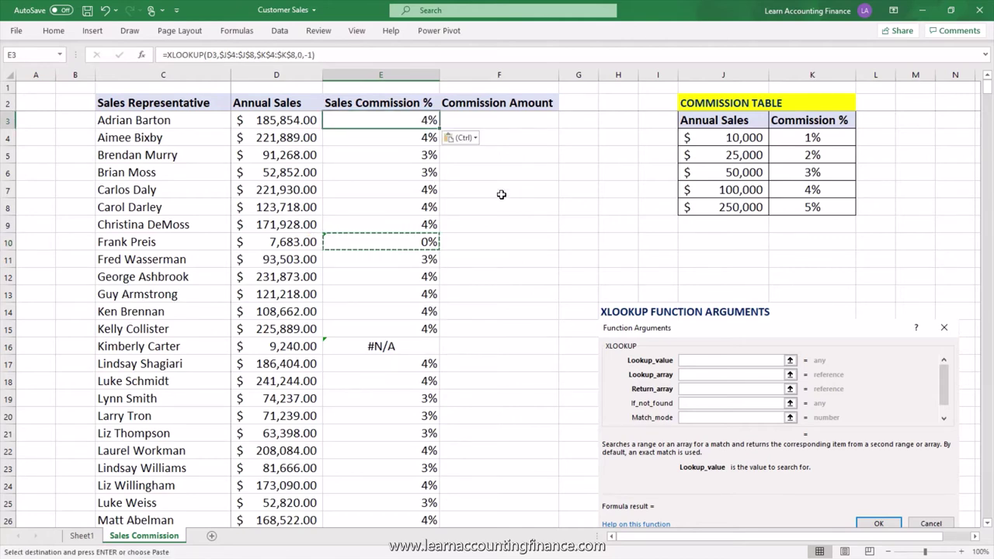
pyautogui.hotkey('ctrl', 'shift', 'Down')
pyautogui.hotkey('ctrl', 'v')
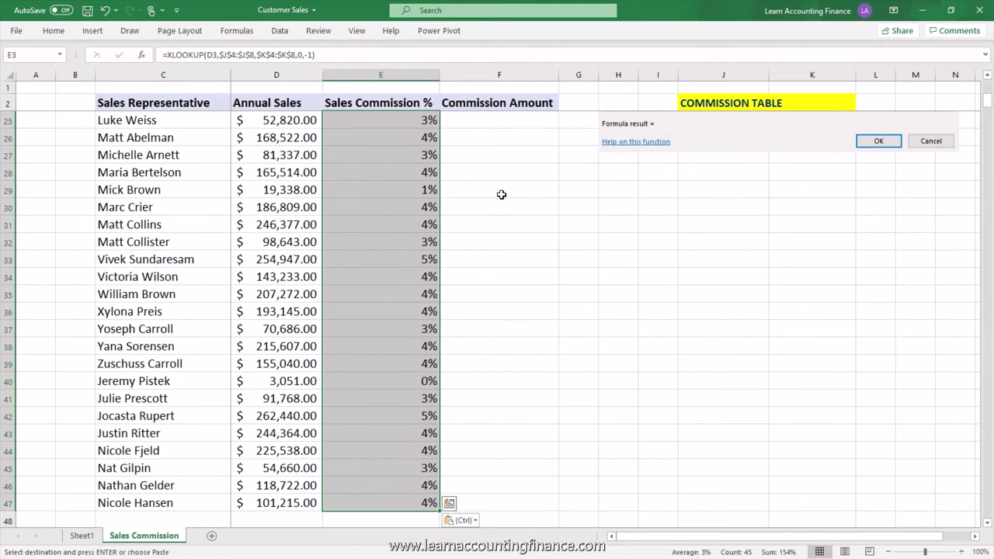
pyautogui.scroll(7, 501, 331)
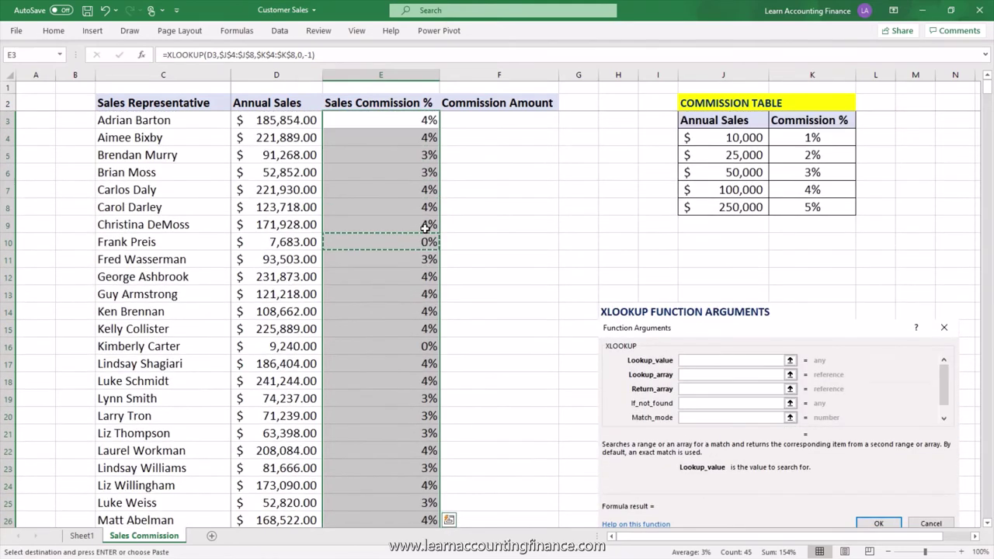
pyautogui.click(419, 244)
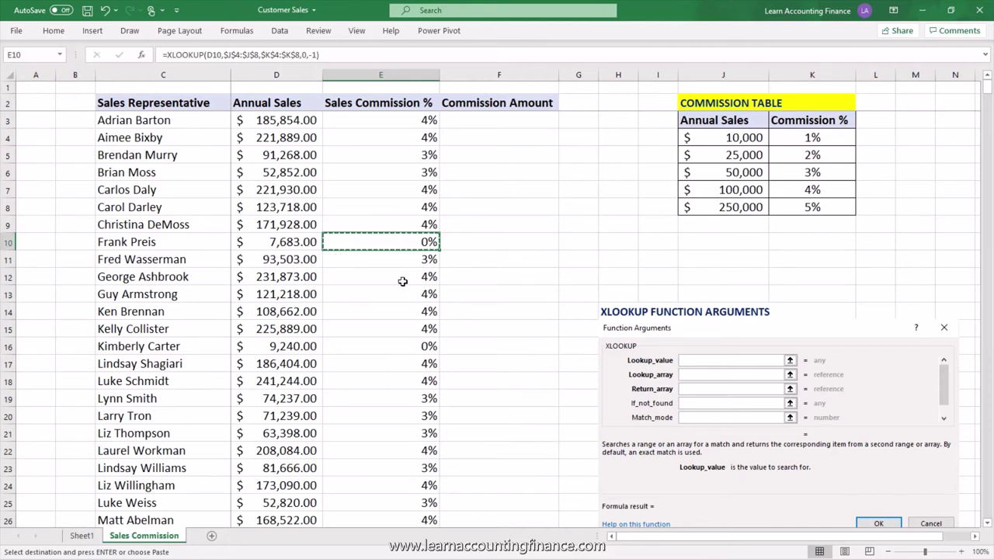
# Enter the formula +D3*E3 in F3 to multiply annual sales by the commission percentage.
pyautogui.click(503, 123)
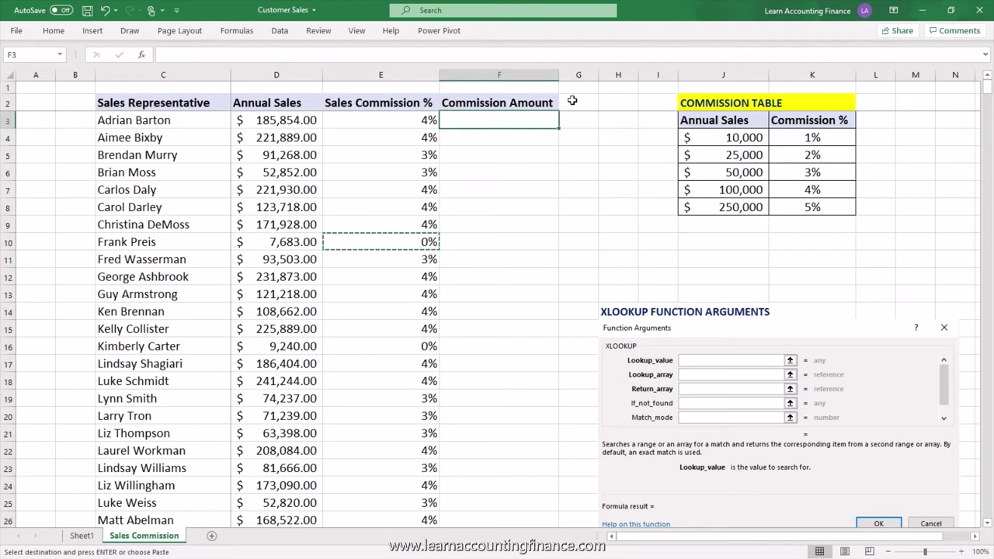
pyautogui.write('+')
pyautogui.press('Left')
pyautogui.press('Left')
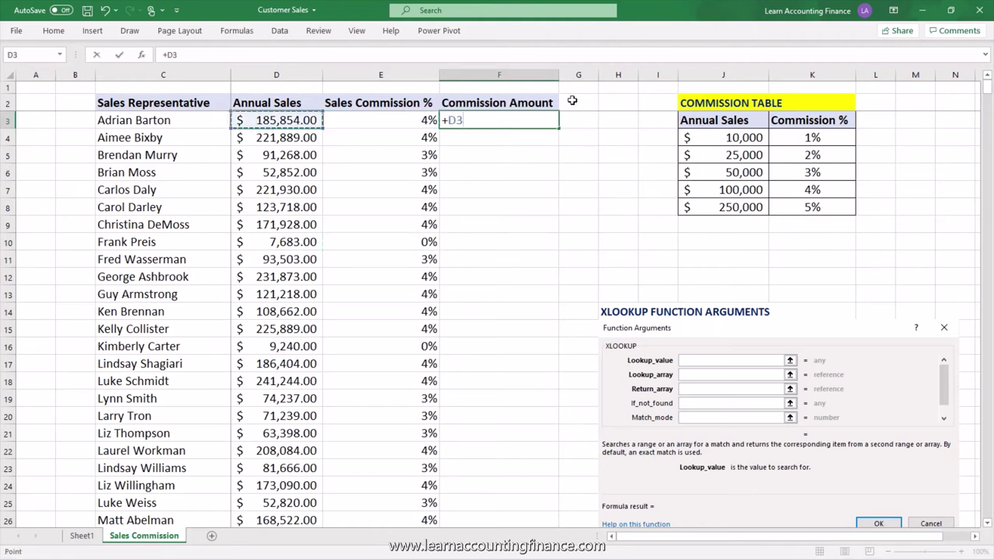
pyautogui.write('*')
pyautogui.press('Left')
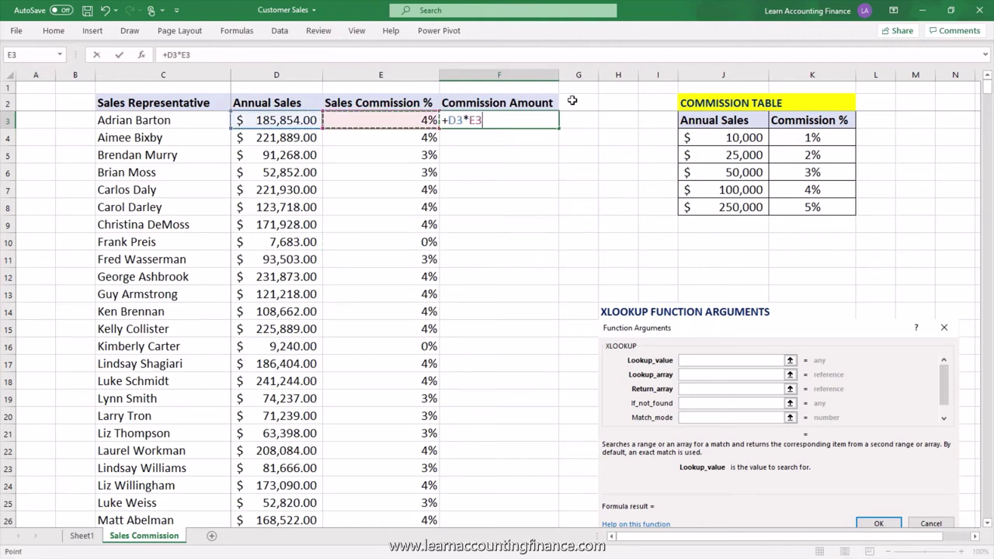
pyautogui.press('Return')
pyautogui.press('Up')
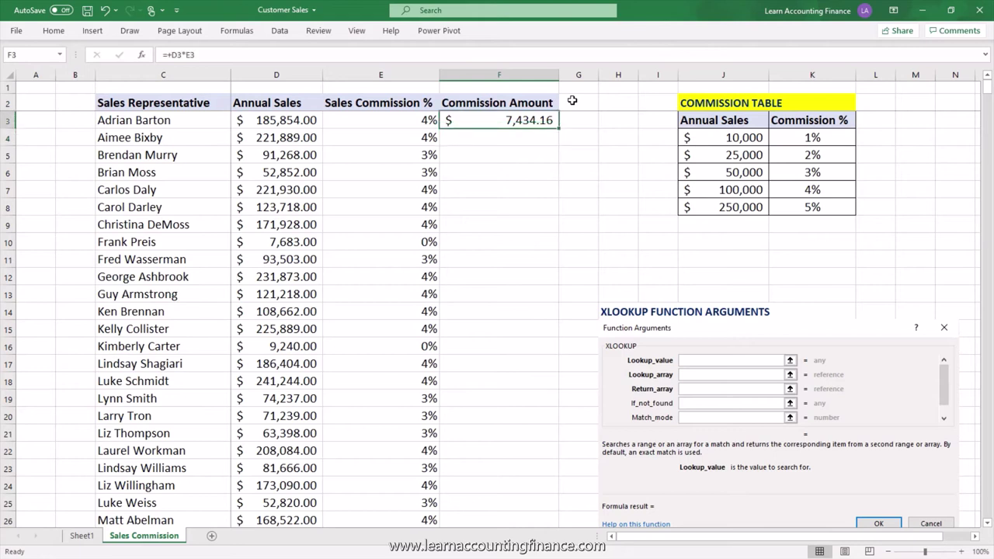
# Fill F3's formula down the Commission Amount column and check row 10's commission amount against its annual sales.
pyautogui.hotkey('ctrl', 'c')
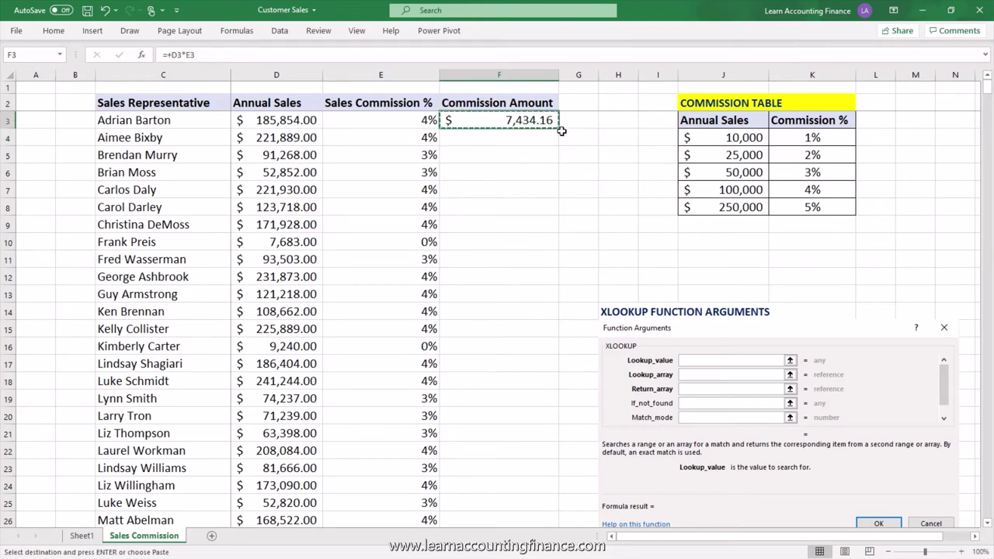
pyautogui.doubleClick(558, 128)
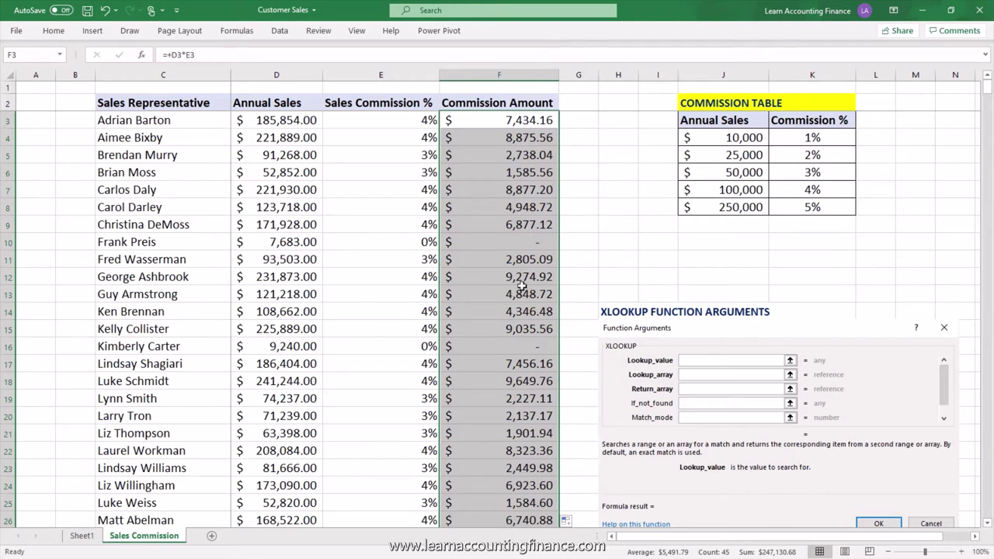
pyautogui.click(535, 244)
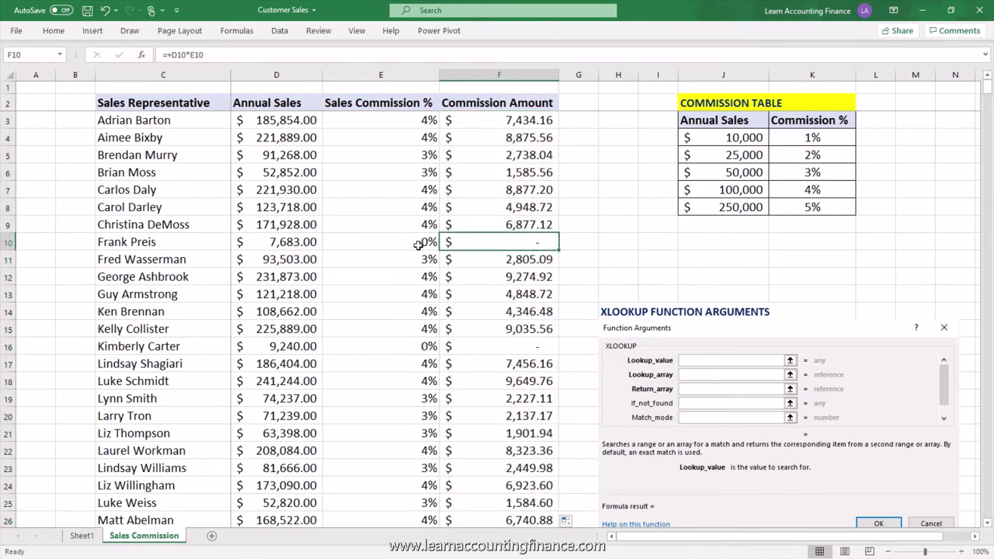
pyautogui.click(272, 245)
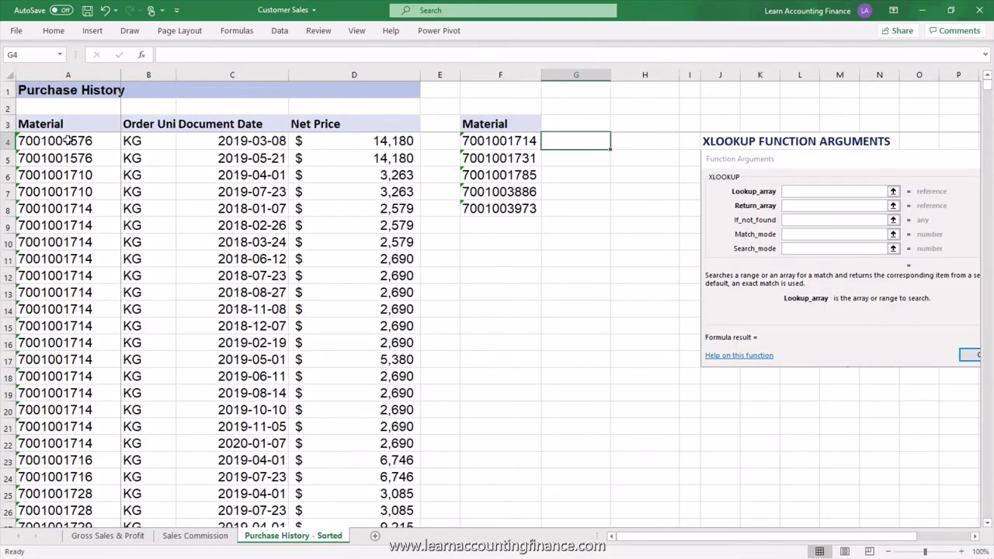
pyautogui.moveTo(68, 140); pyautogui.dragTo(70, 342)
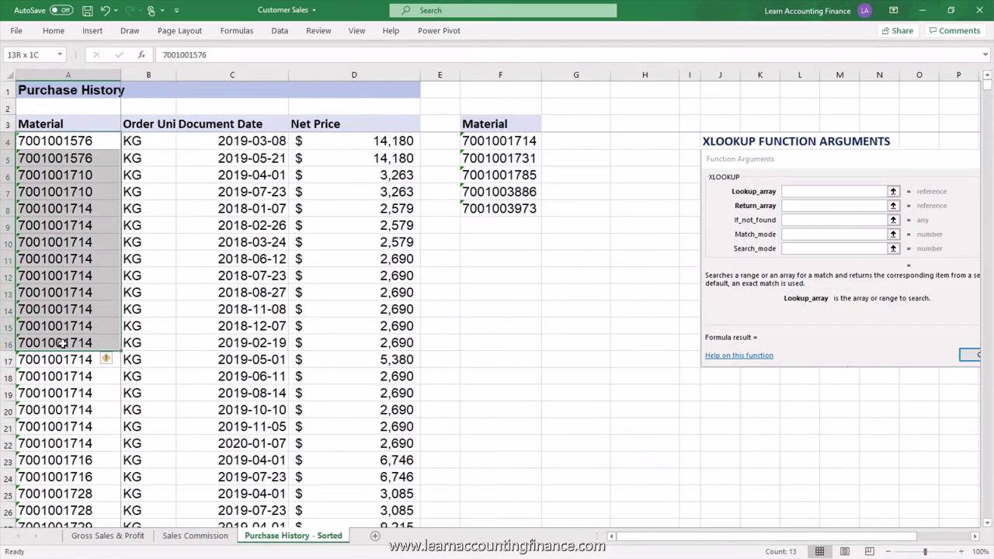
pyautogui.moveTo(222, 145); pyautogui.dragTo(229, 326)
pyautogui.moveTo(349, 147); pyautogui.dragTo(342, 297)
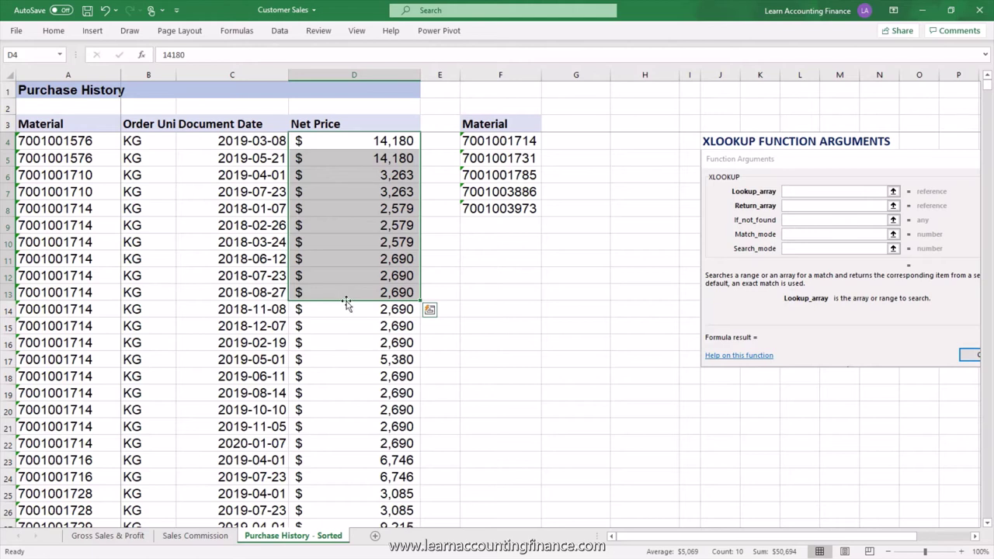
pyautogui.click(347, 292)
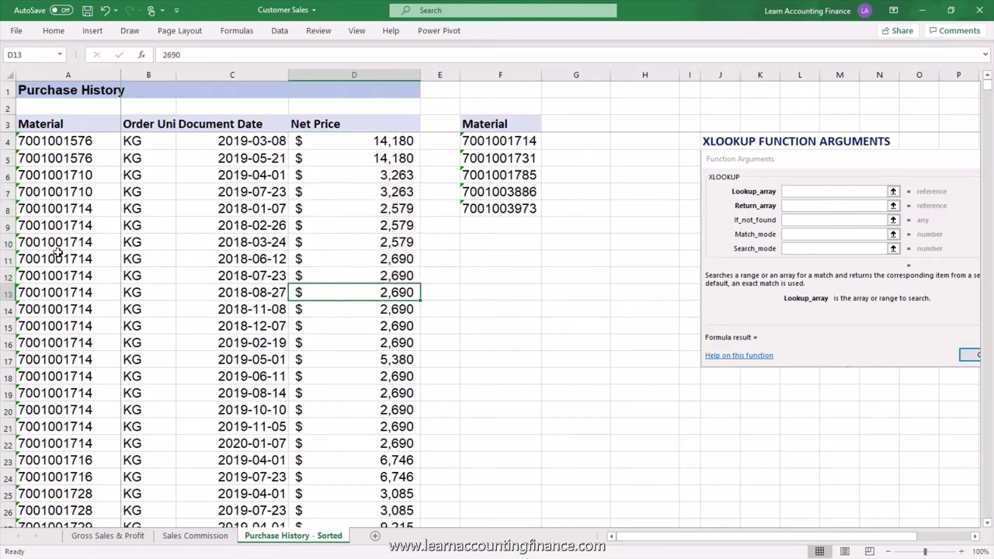
pyautogui.moveTo(50, 210); pyautogui.dragTo(392, 443)
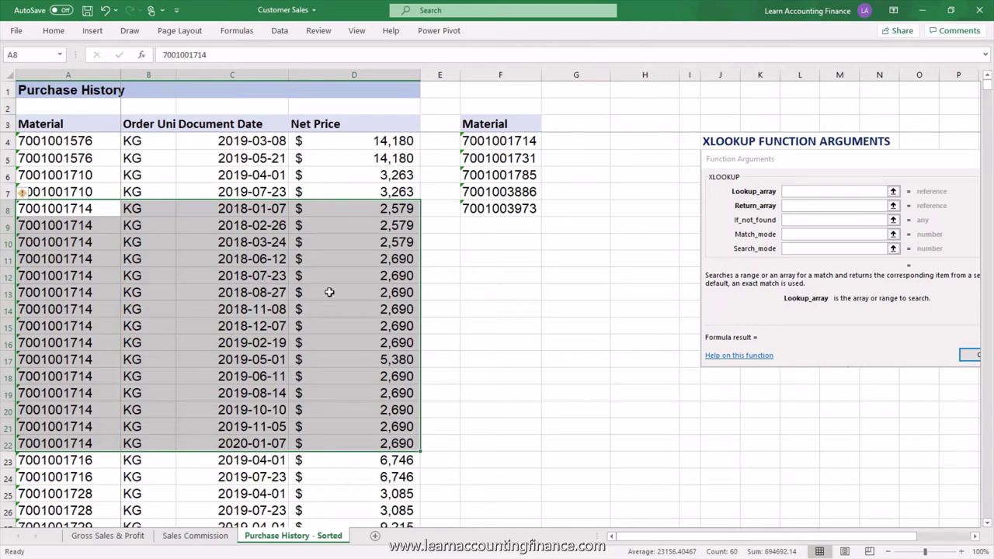
pyautogui.click(384, 442)
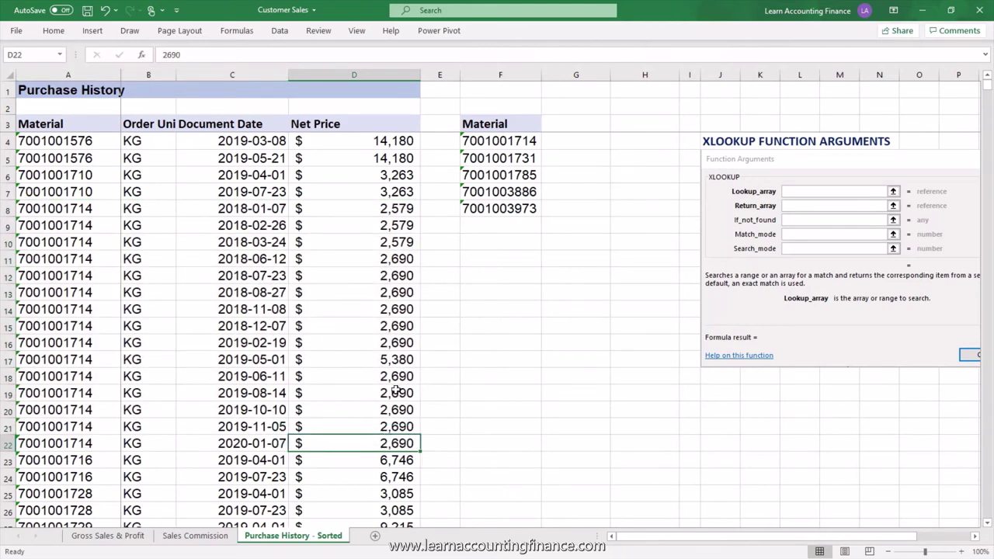
pyautogui.moveTo(69, 216); pyautogui.dragTo(353, 442)
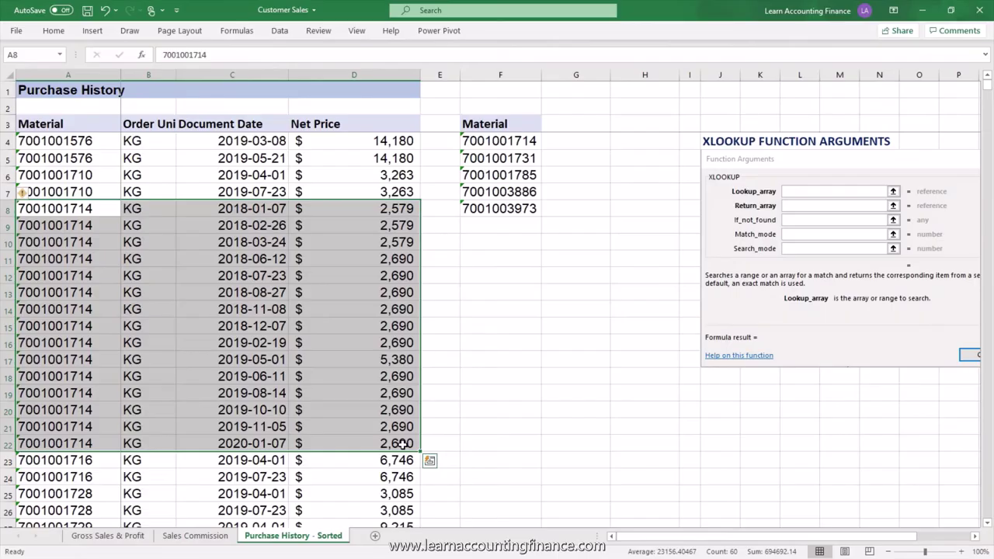
# Enter =XLOOKUP(F4,A4:A1850,D4:D1850) in G4 and compare the returned price with that material's purchase rows 8 to 22.
pyautogui.click(584, 140)
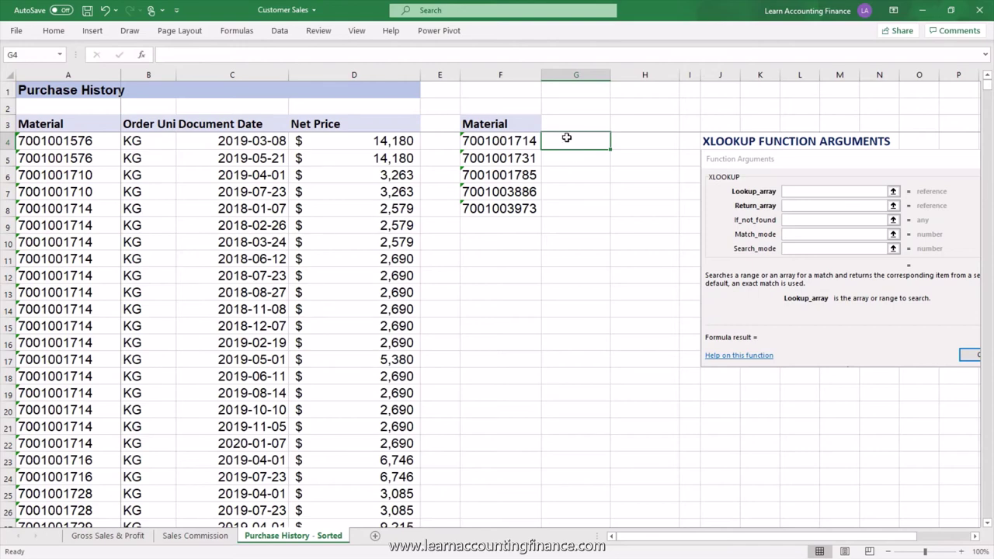
pyautogui.write('=xloo')
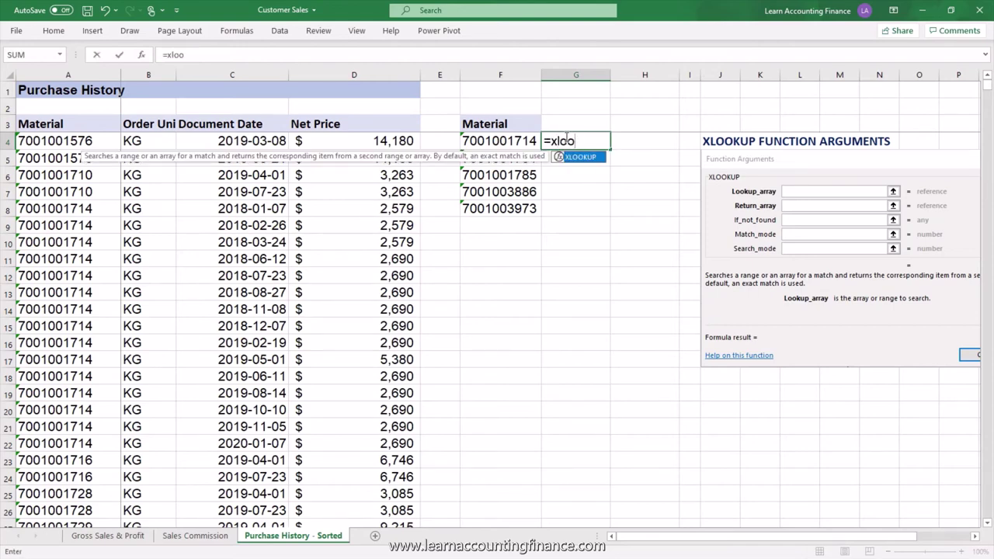
pyautogui.write('kup(')
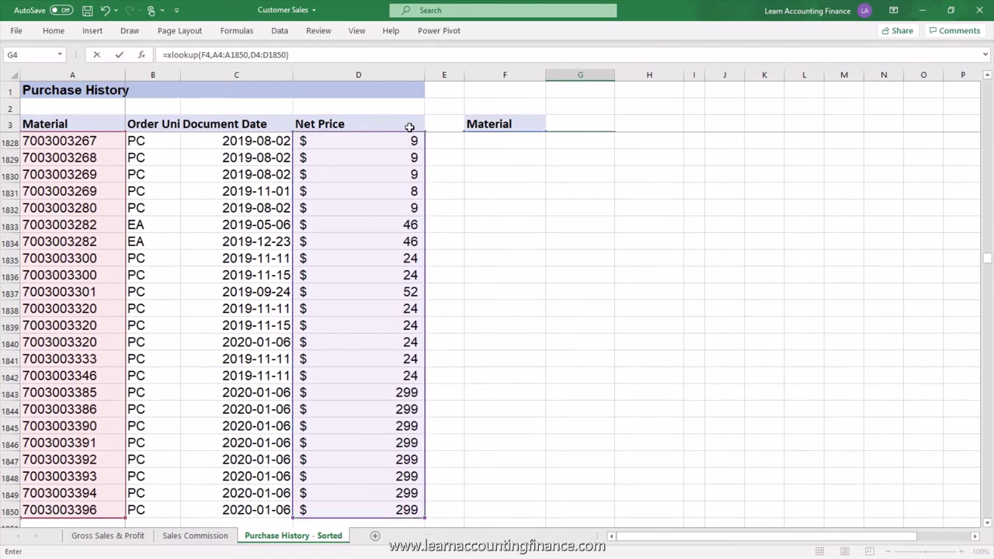
pyautogui.press('Return')
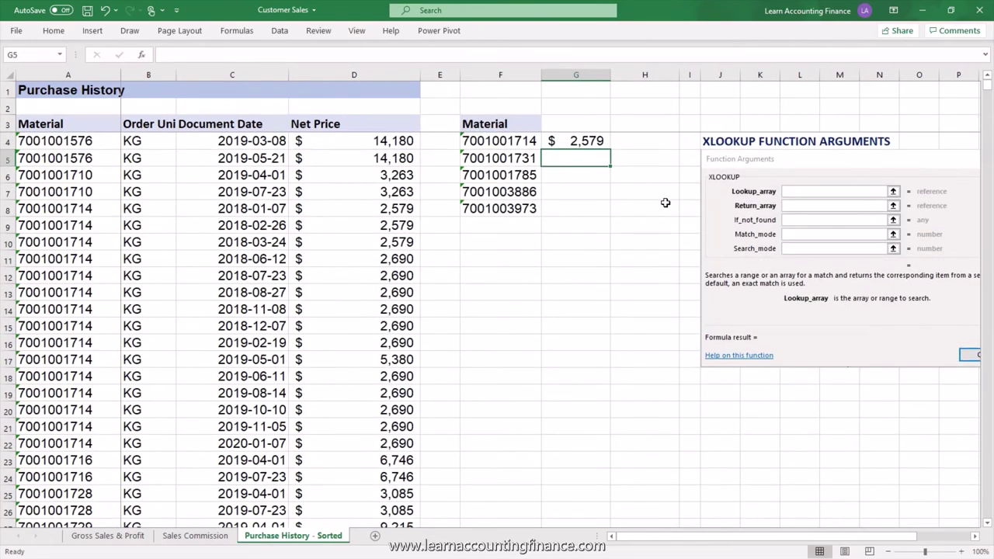
pyautogui.click(580, 140)
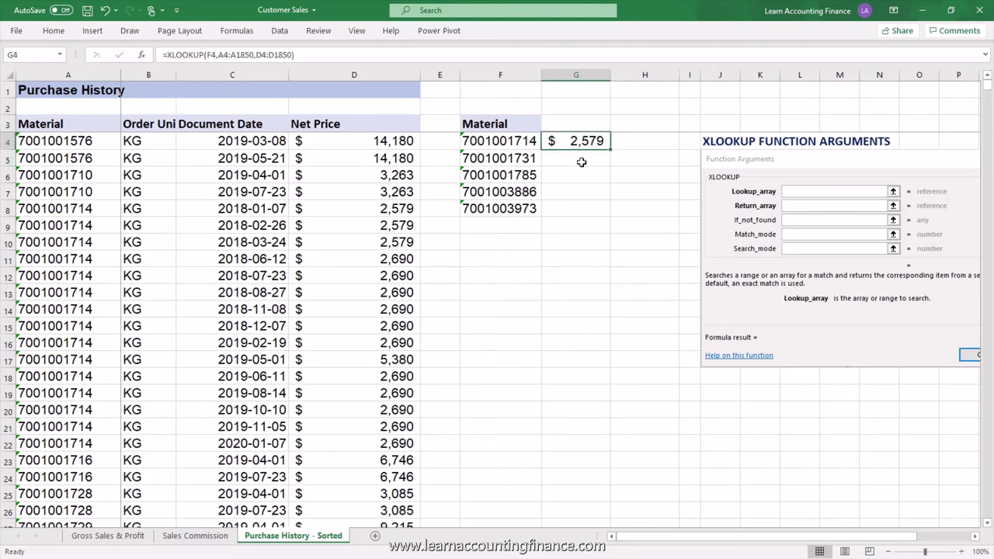
pyautogui.moveTo(54, 208); pyautogui.dragTo(388, 443)
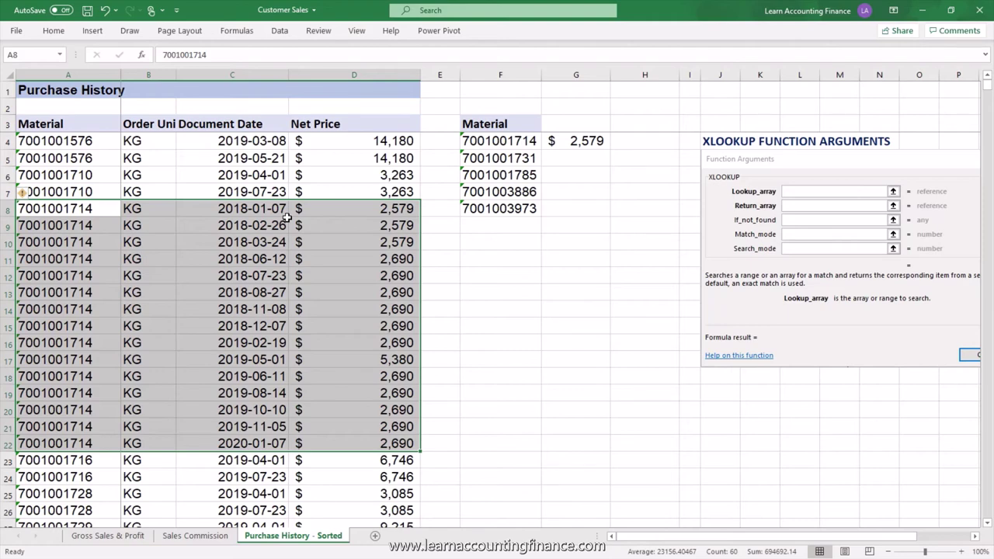
pyautogui.click(613, 142)
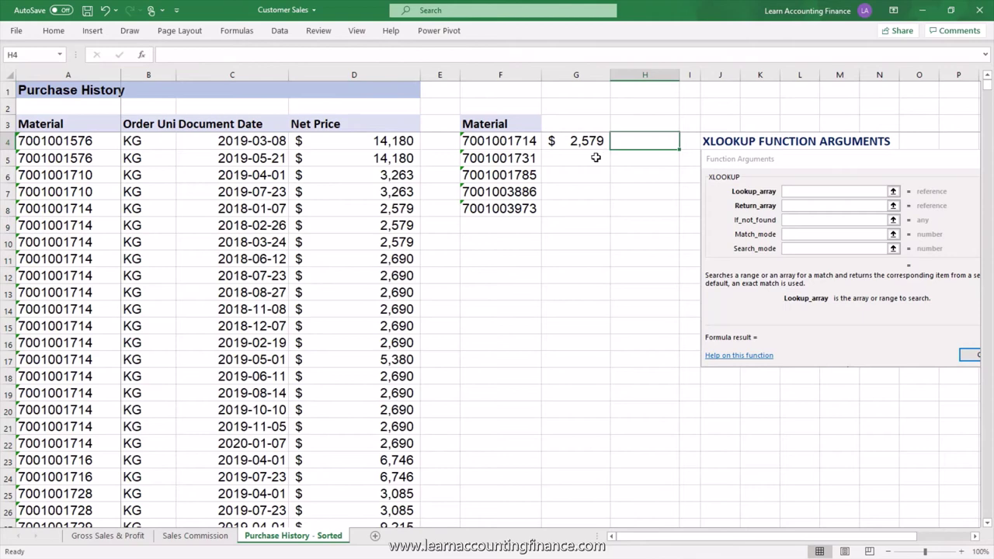
# Copy G4's formula text into H4 unchanged as =XLOOKUP(F4,A4:A1850,D4:D1850).
pyautogui.click(575, 141)
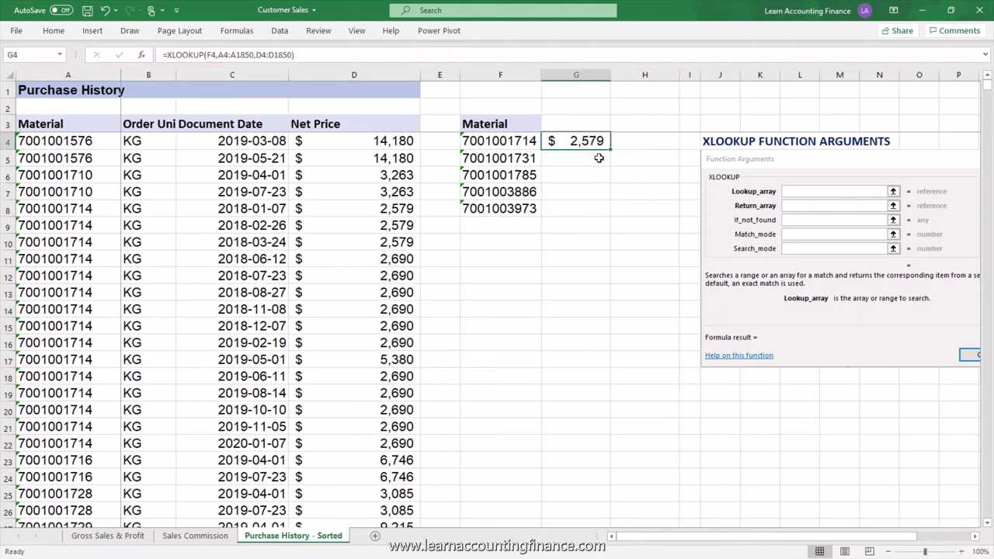
pyautogui.click(301, 54)
pyautogui.moveTo(301, 54); pyautogui.dragTo(166, 54)
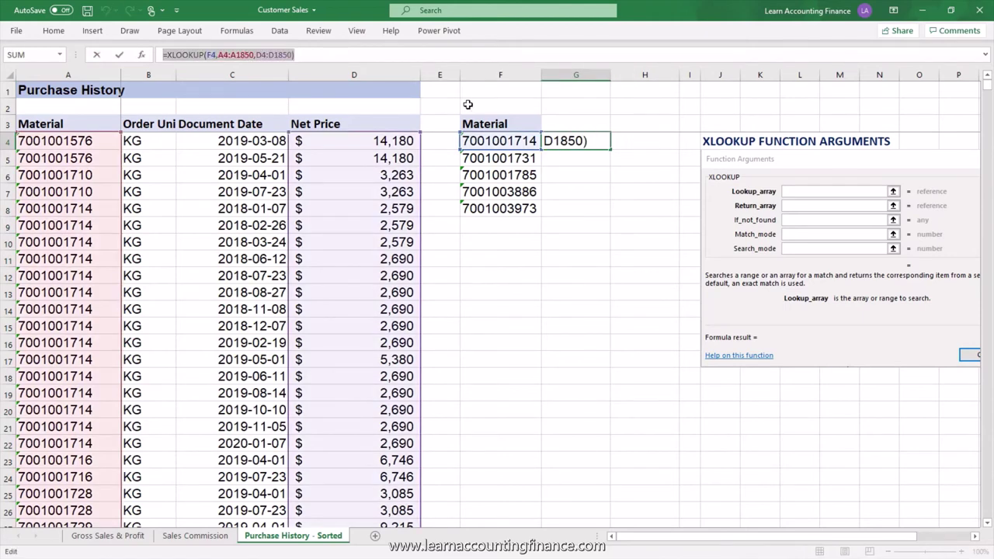
pyautogui.click(629, 138)
pyautogui.press('Tab')
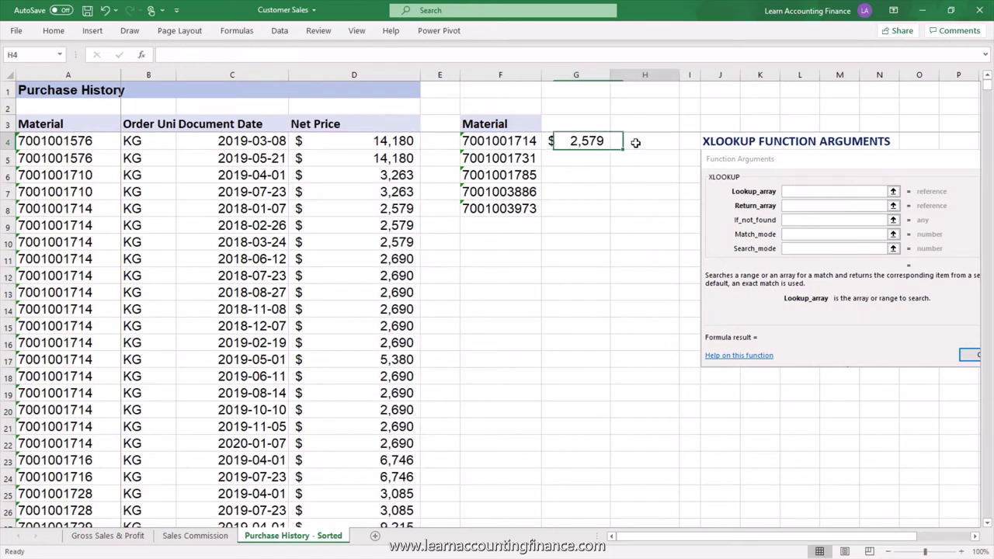
pyautogui.click(200, 60)
pyautogui.write('=XLOOKUP(F4,A4:A1850,D4:D1850)')
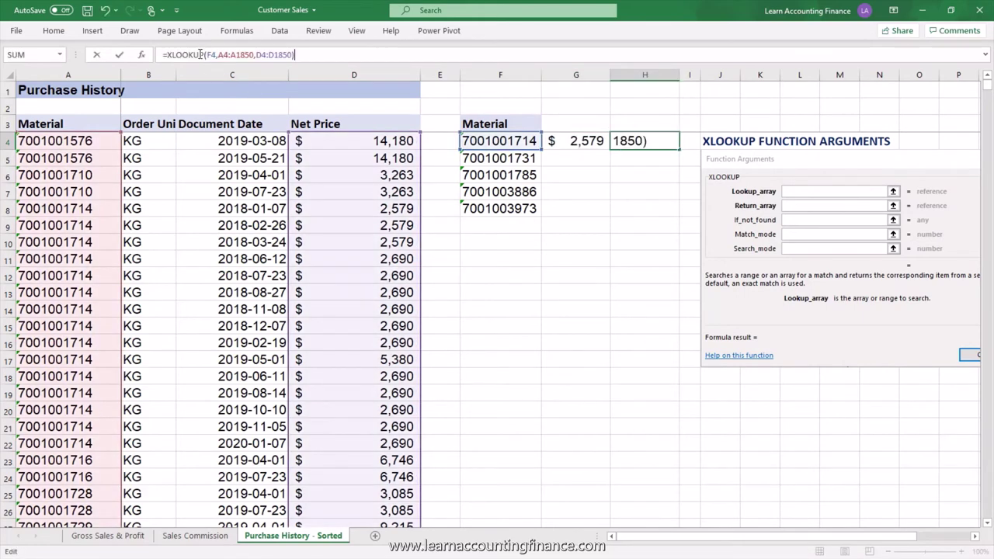
pyautogui.press('Return')
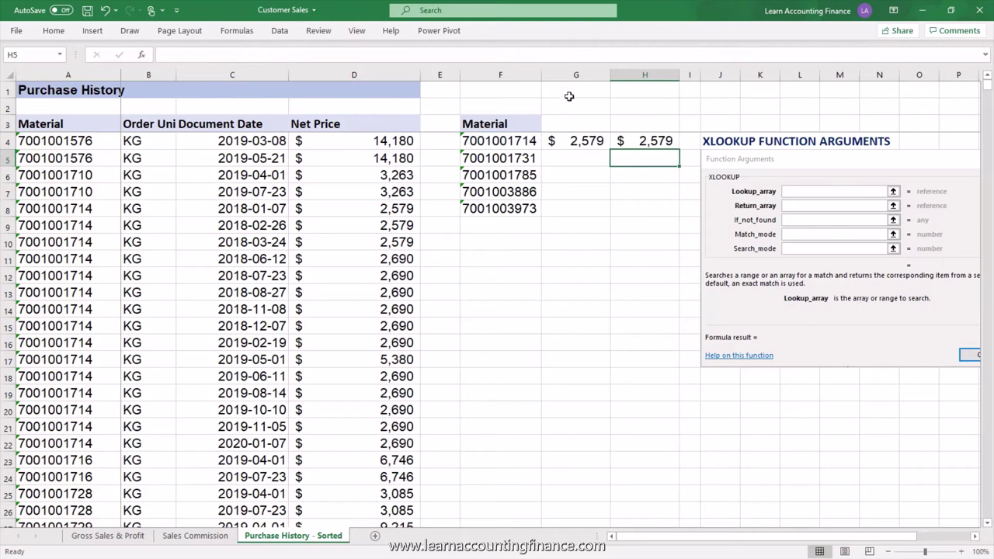
# Extend H4's XLOOKUP with blank if_not_found and match_mode arguments and search mode -1, and compare its price with purchase row 22.
pyautogui.click(641, 144)
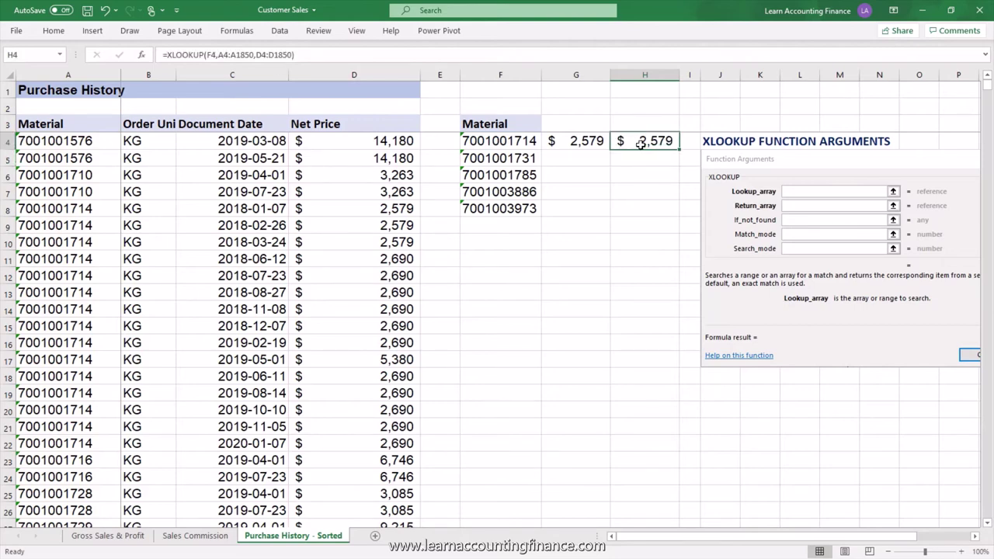
pyautogui.doubleClick(641, 144)
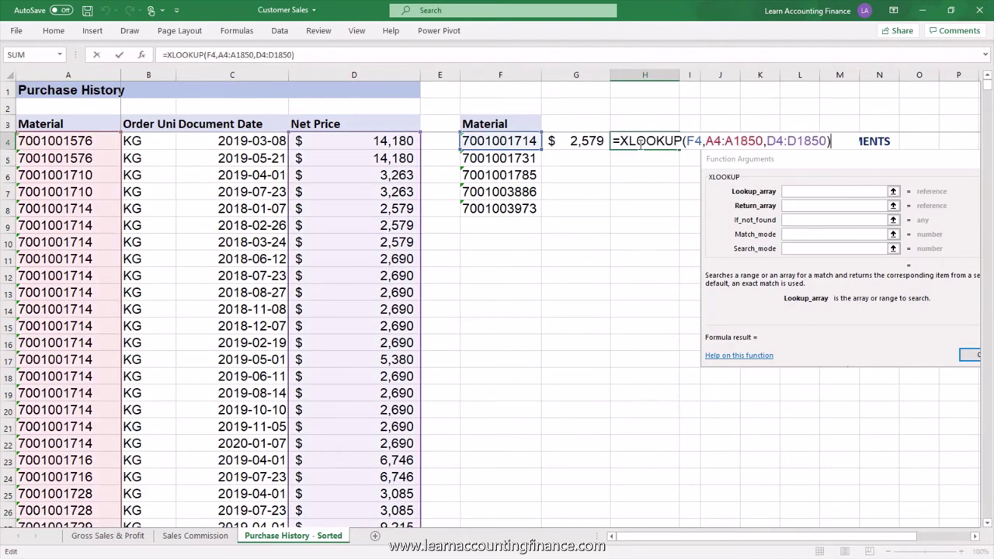
pyautogui.click(291, 55)
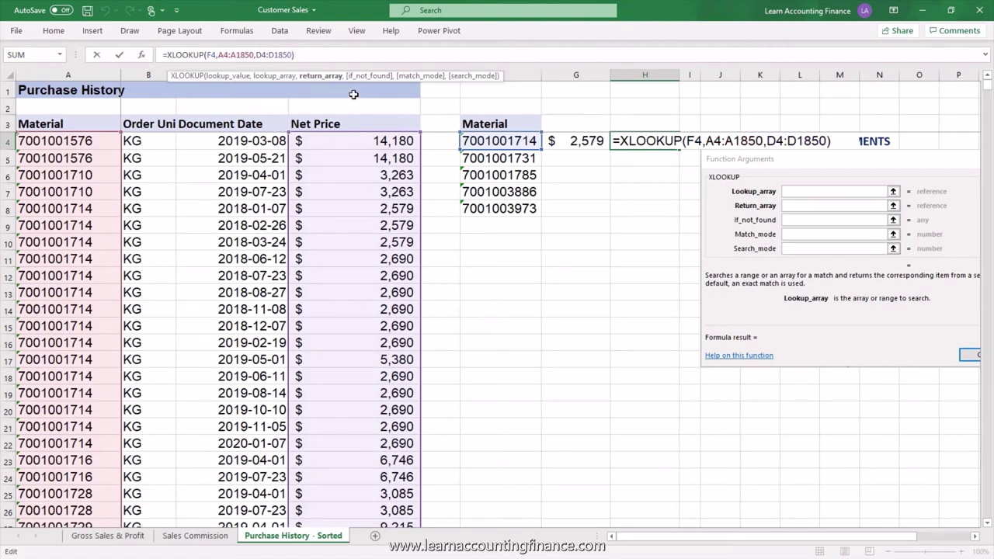
pyautogui.write(',')
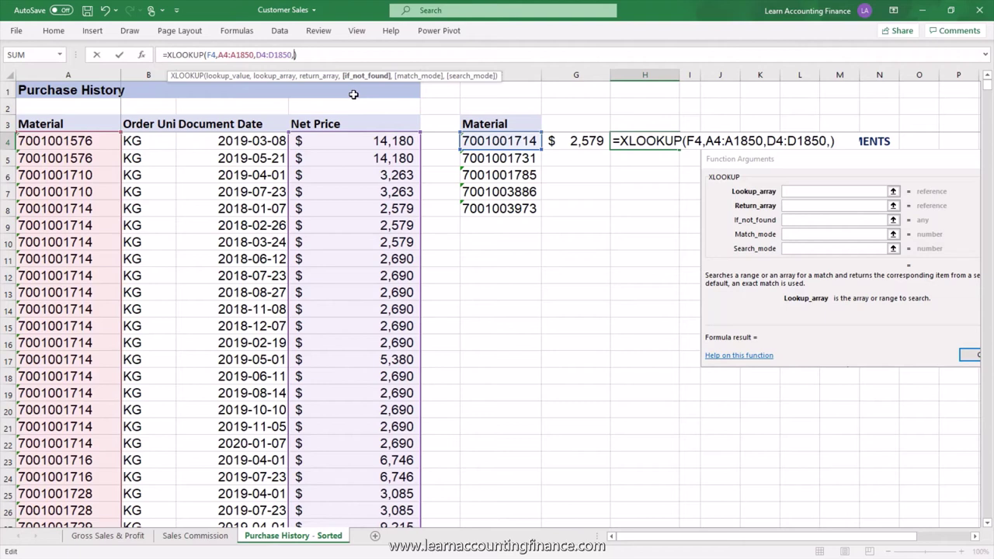
pyautogui.write(',')
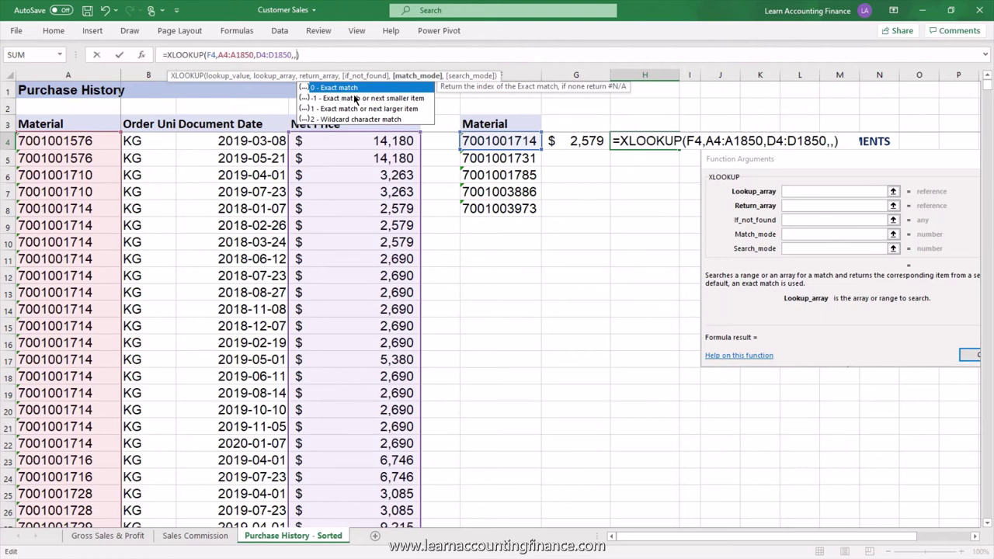
pyautogui.write(',')
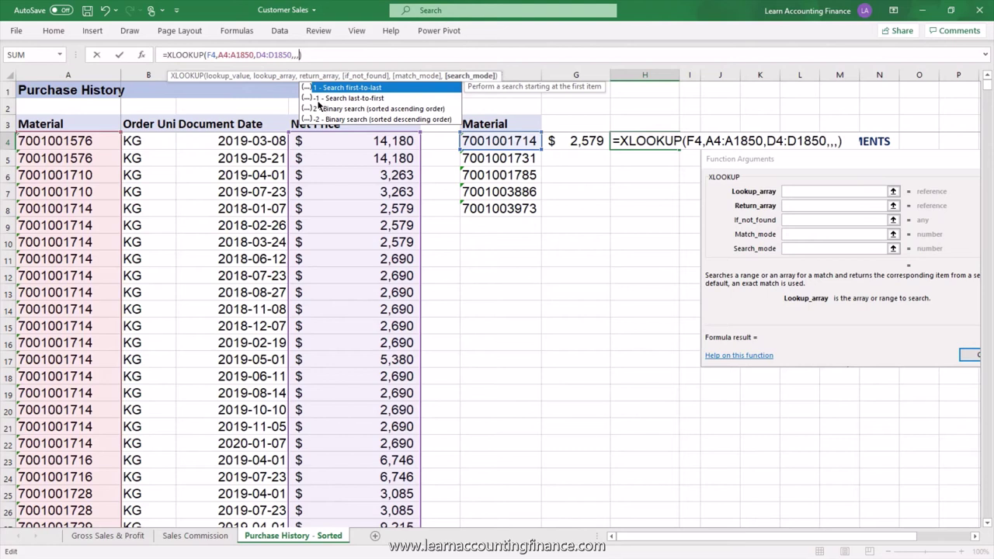
pyautogui.write('-1')
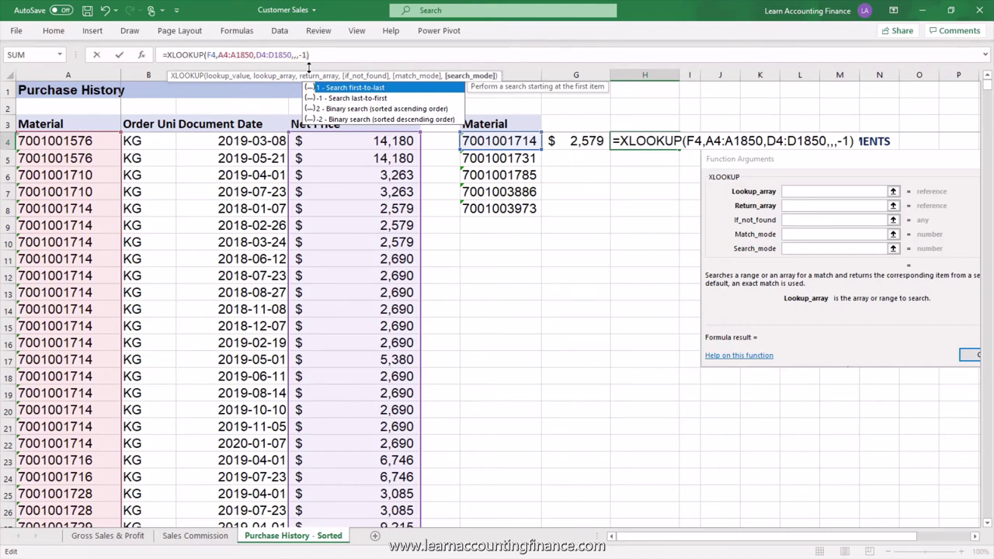
pyautogui.press('Return')
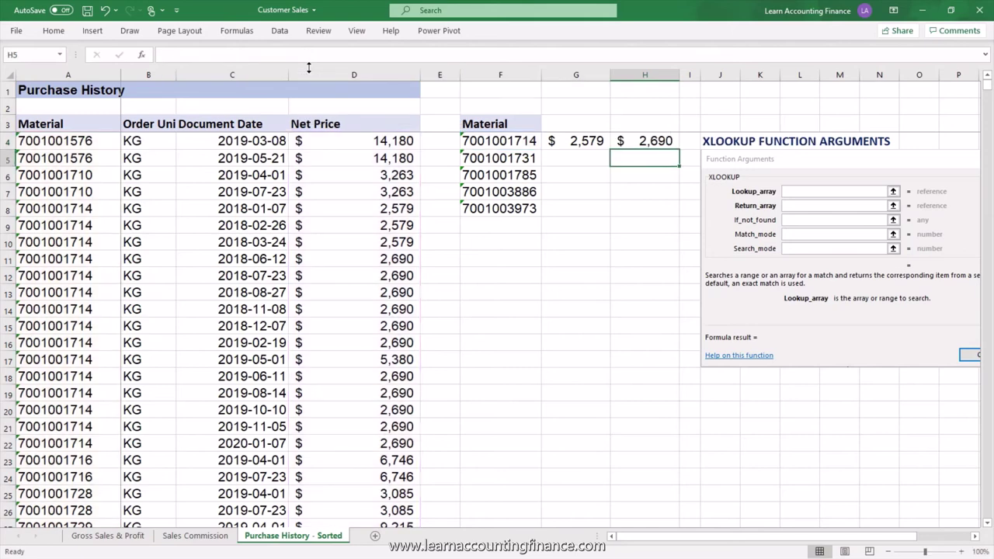
pyautogui.click(638, 144)
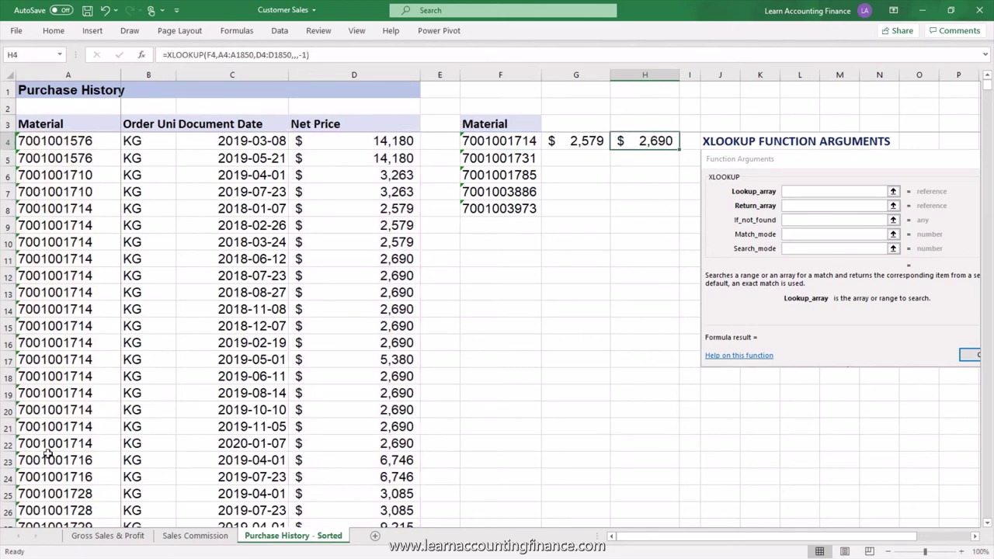
pyautogui.moveTo(29, 445); pyautogui.dragTo(354, 441)
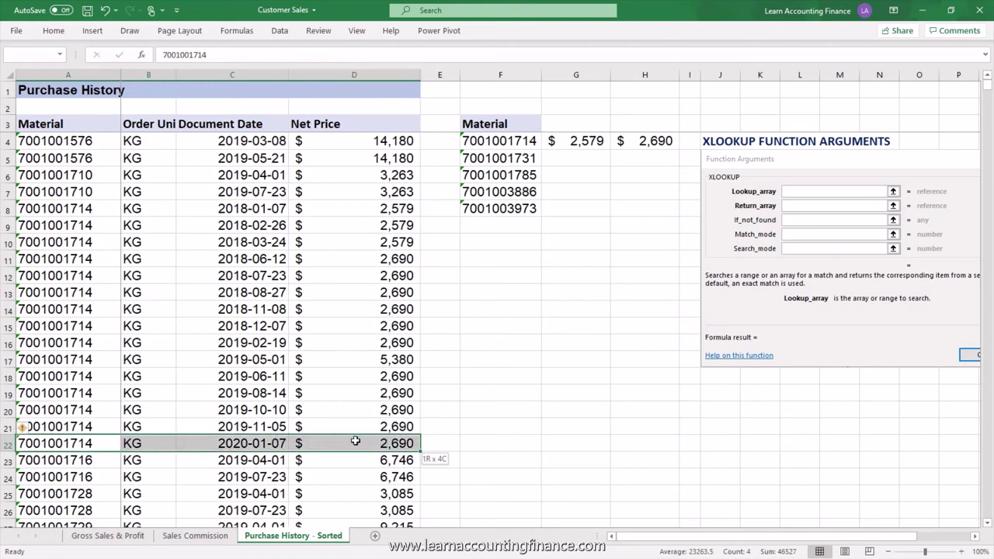
pyautogui.click(396, 447)
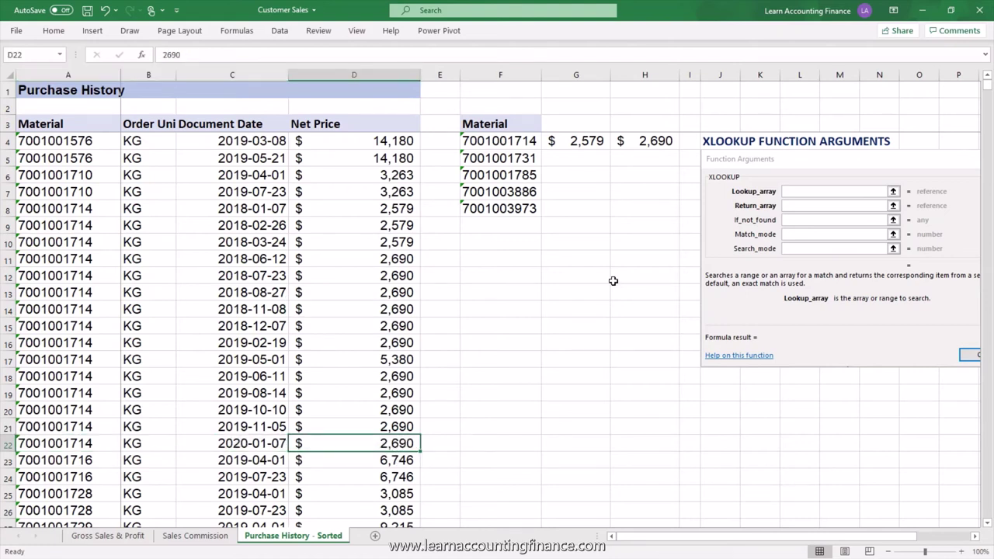
# Label the two price result columns "First Price" in G3 and "Last price" in H3.
pyautogui.click(606, 145)
pyautogui.click(605, 126)
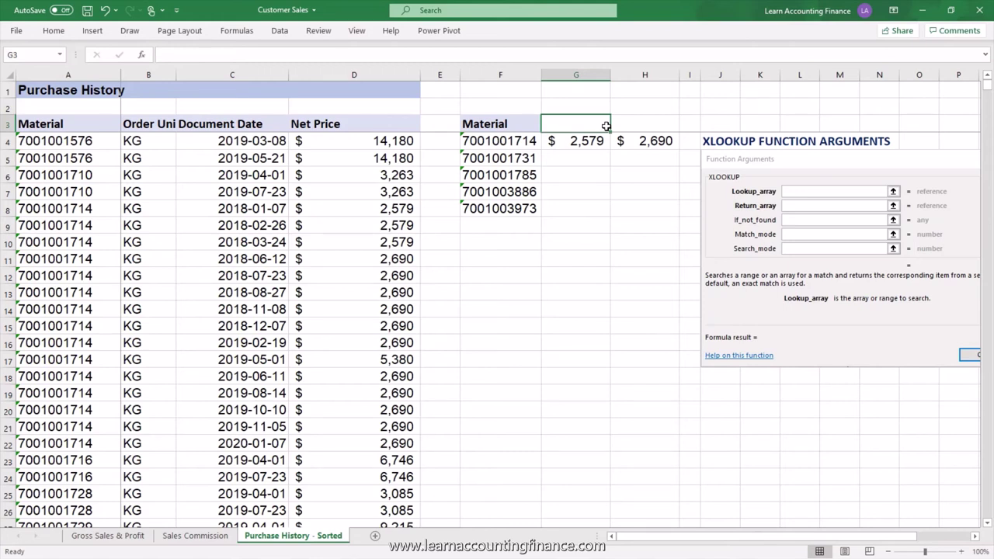
pyautogui.press('Tab')
pyautogui.write('Last p')
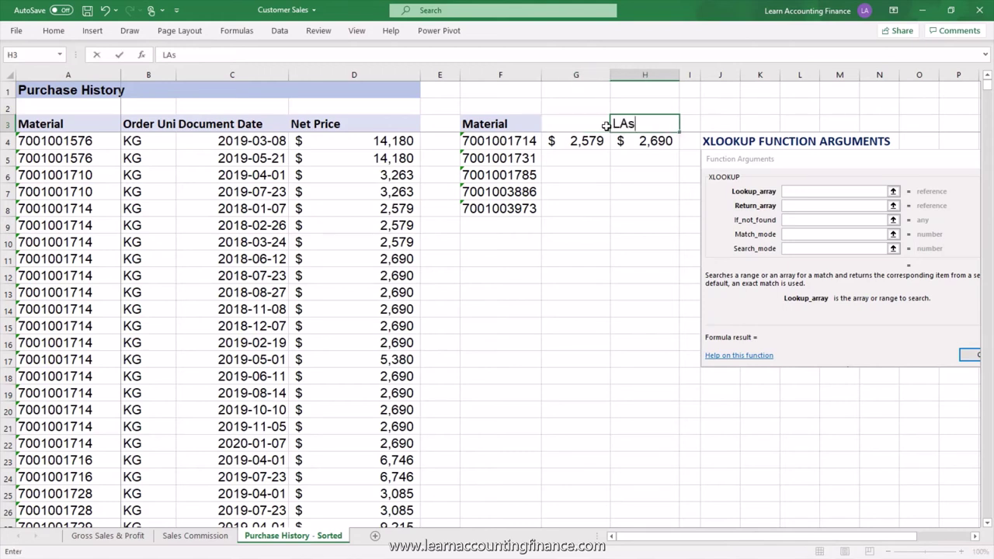
pyautogui.write('rice')
pyautogui.press('Return')
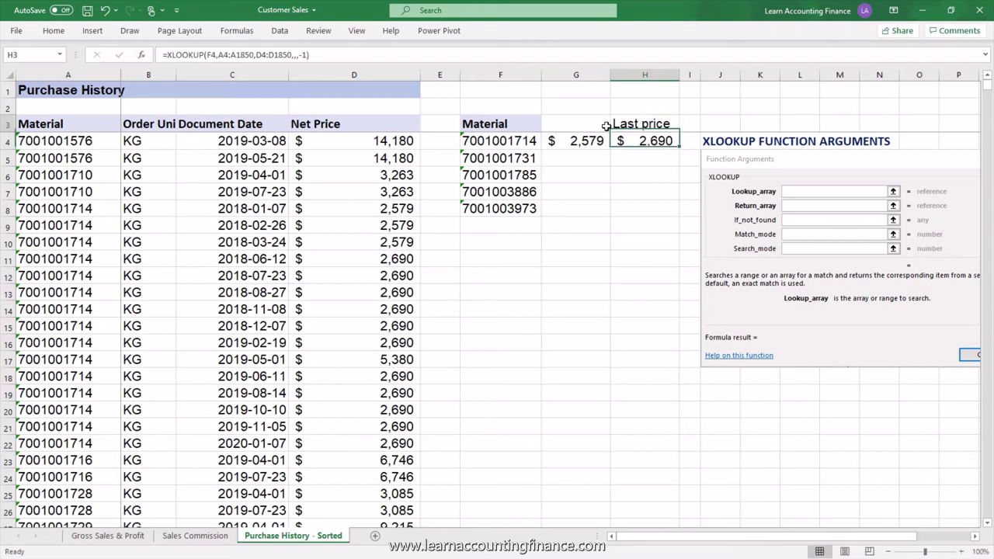
pyautogui.click(606, 126)
pyautogui.write('First Price')
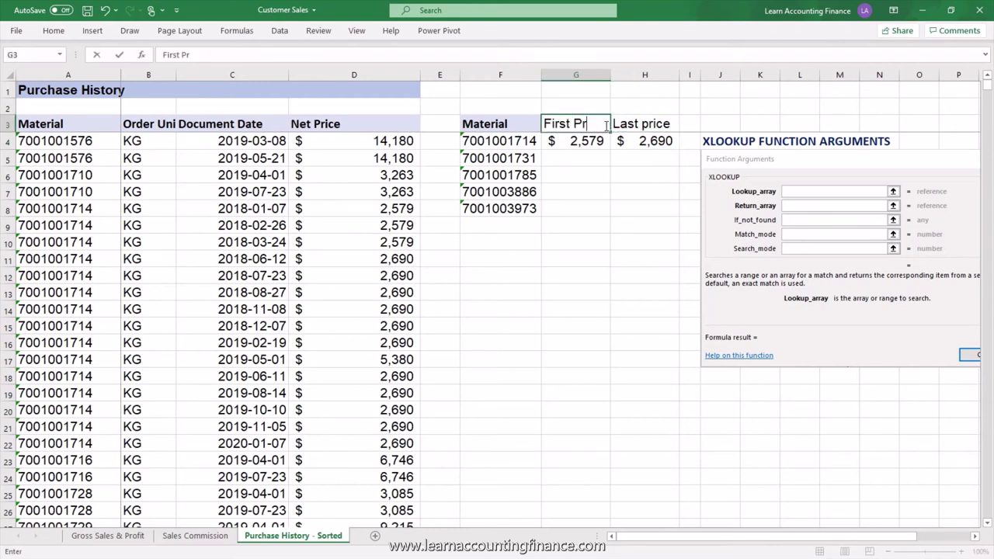
pyautogui.press('Return')
# Copy the first and last price formulas from G4:H4 into G5:H8 for the remaining materials.
pyautogui.hotkey('shift', 'Right')
pyautogui.hotkey('ctrl', 'c')
pyautogui.press('Down')
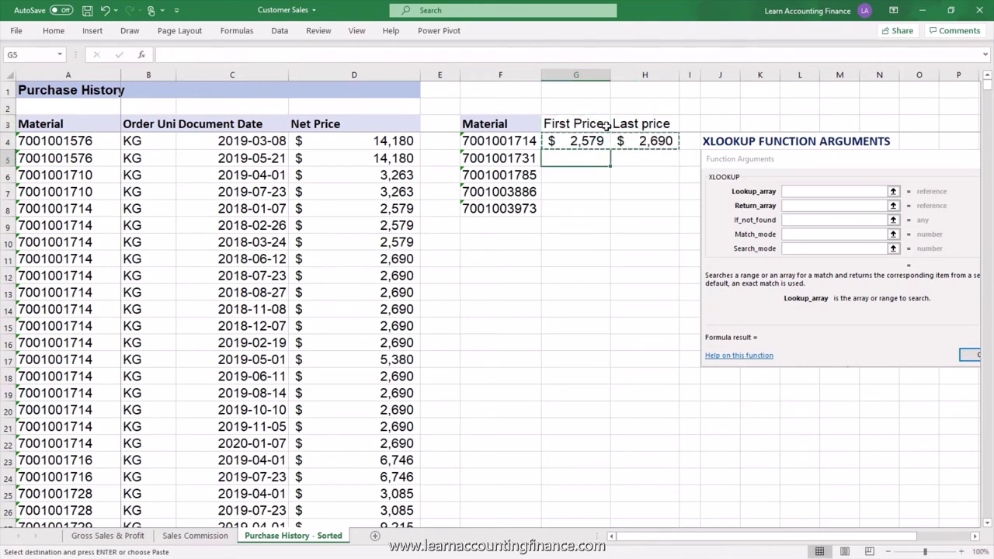
pyautogui.hotkey('shift', 'Down')
pyautogui.hotkey('shift', 'Down')
pyautogui.hotkey('shift', 'Down')
pyautogui.hotkey('shift', 'Right')
pyautogui.hotkey('ctrl', 'v')
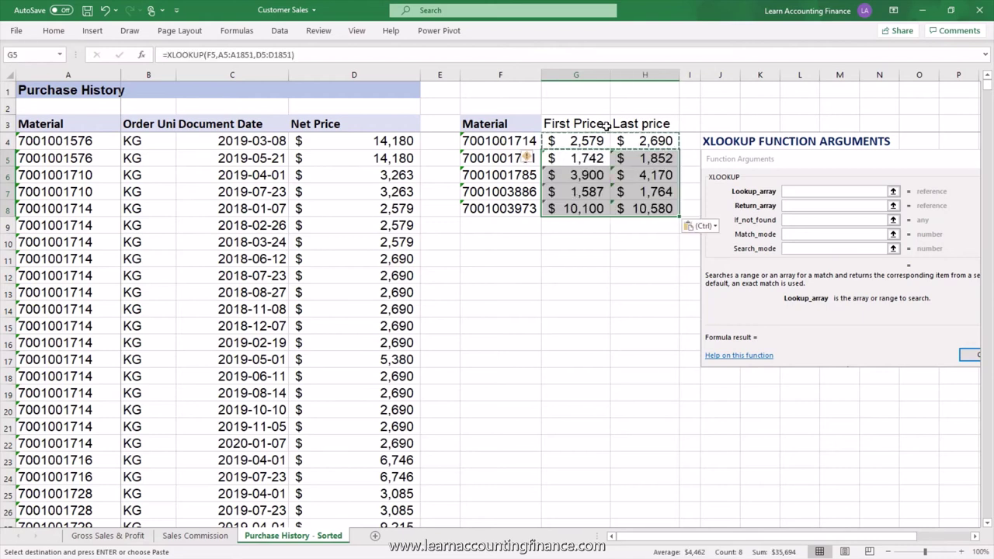
# Compare the first and last prices returned for the materials in rows 4 and 8.
pyautogui.moveTo(523, 225); pyautogui.dragTo(517, 408)
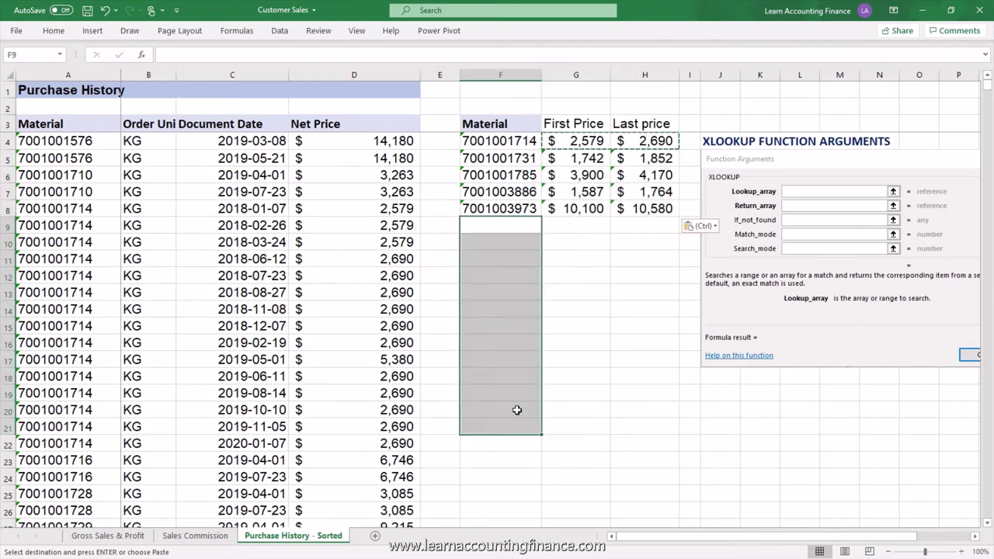
pyautogui.click(608, 141)
pyautogui.moveTo(614, 141); pyautogui.dragTo(621, 140)
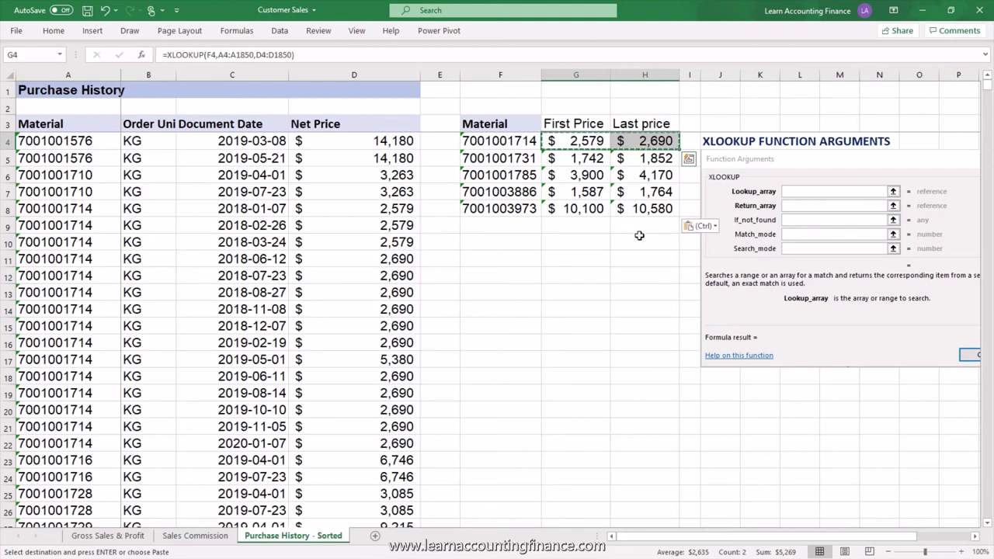
pyautogui.click(534, 206)
pyautogui.moveTo(559, 208); pyautogui.dragTo(618, 208)
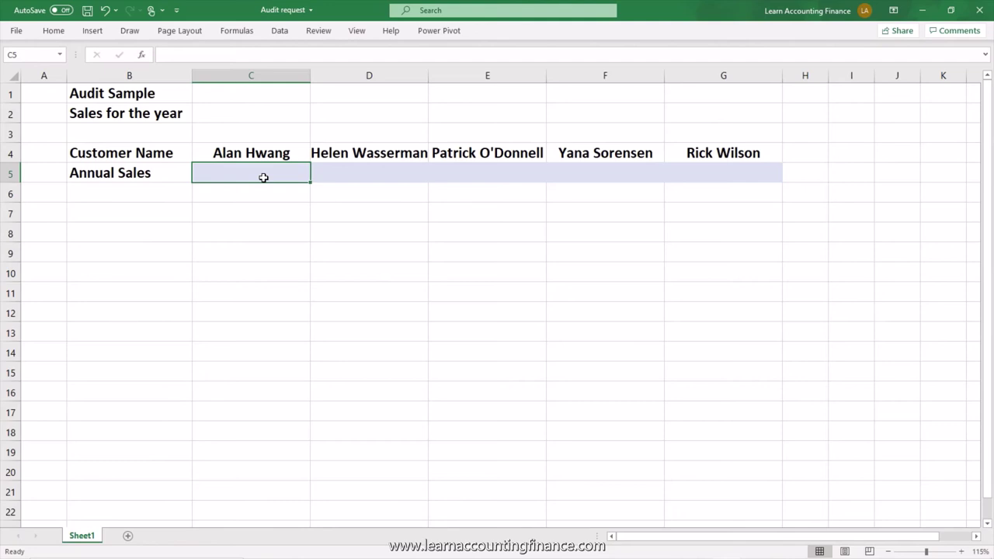
# Examine the Audit request workbook's customer names and empty Annual Sales row, and the Customer Name and Sales $ columns in the customer sales workbook.
pyautogui.moveTo(263, 159); pyautogui.dragTo(700, 156)
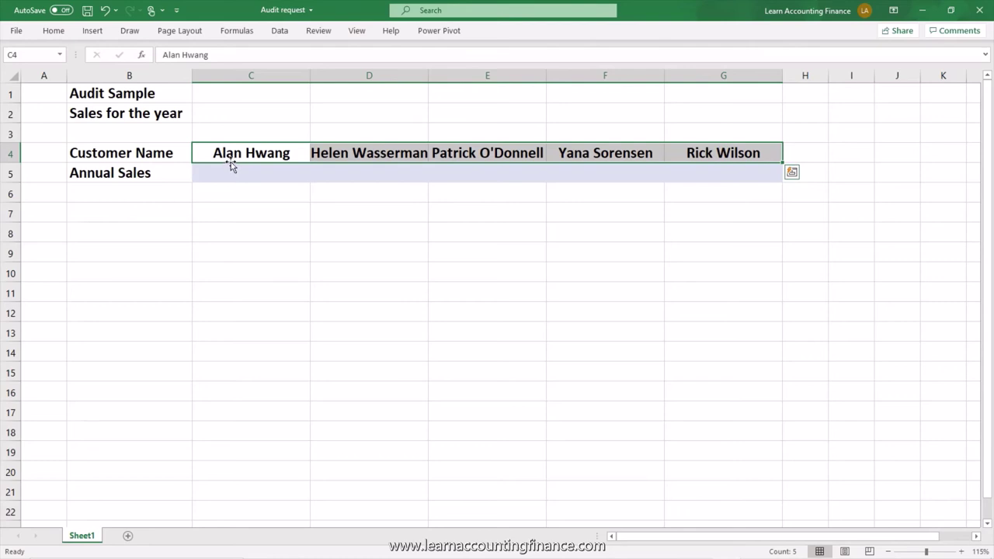
pyautogui.click(248, 181)
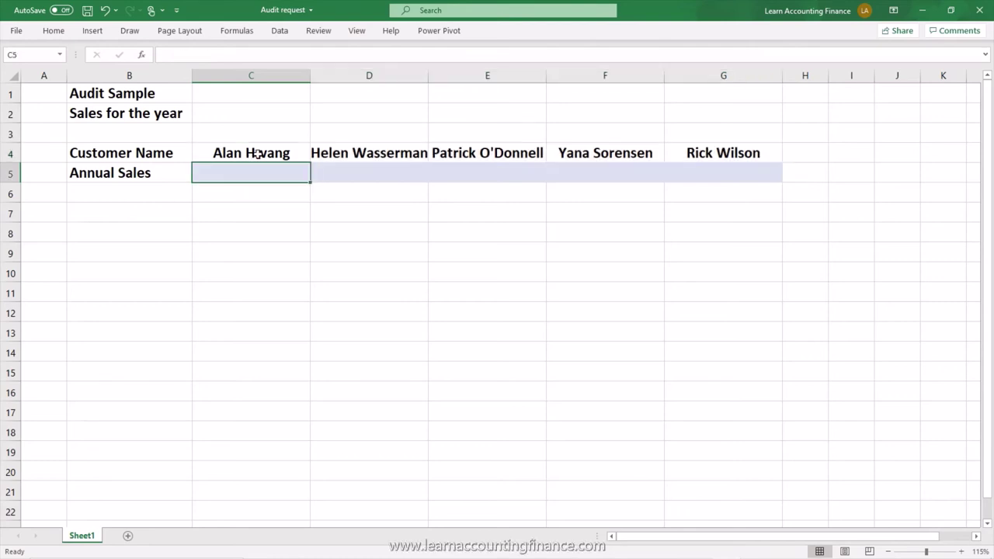
pyautogui.moveTo(257, 154); pyautogui.dragTo(717, 155)
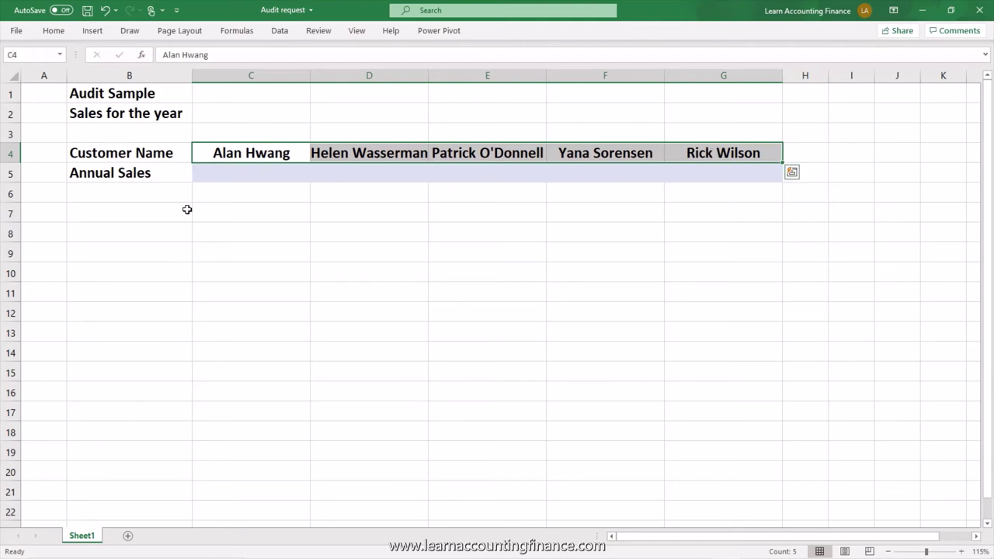
pyautogui.moveTo(171, 175); pyautogui.dragTo(175, 413)
pyautogui.click(261, 169)
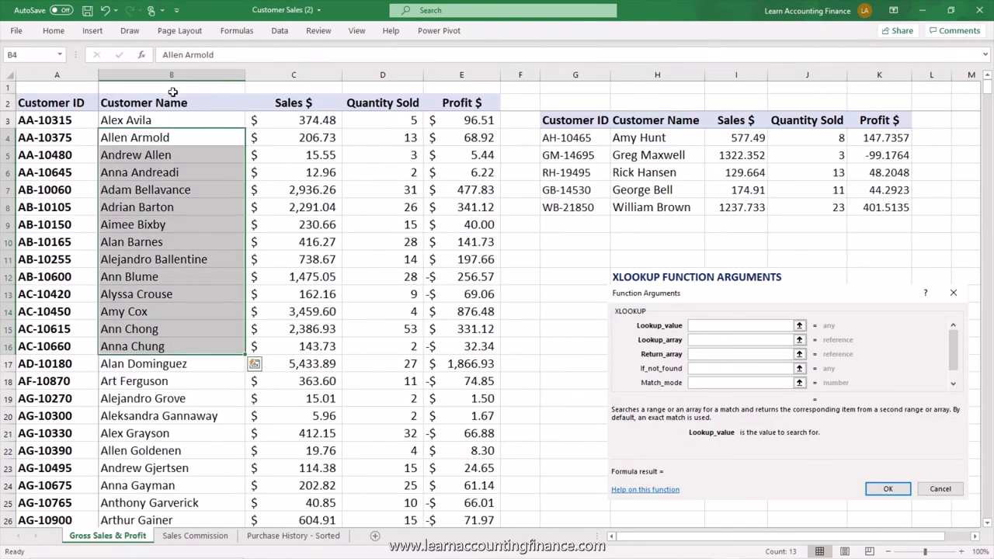
pyautogui.click(172, 74)
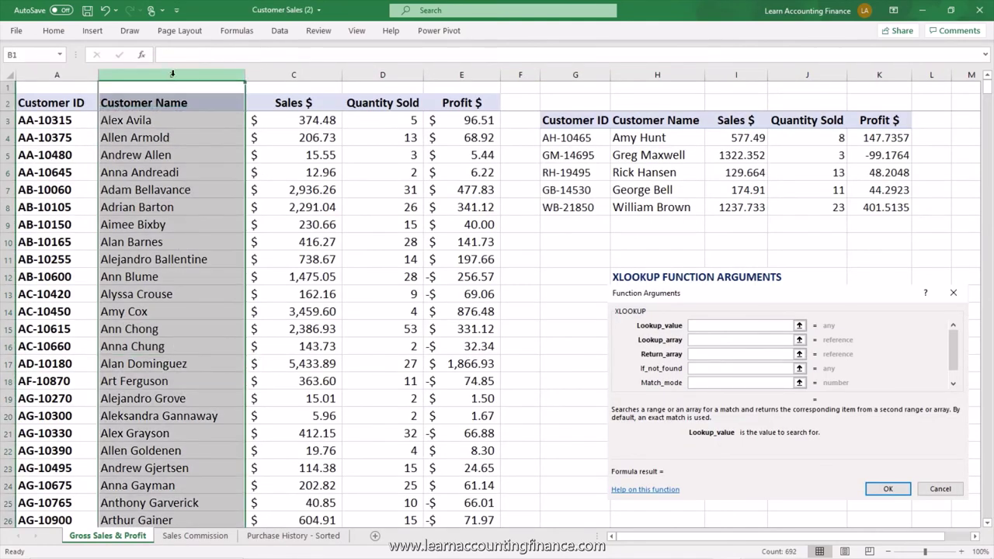
pyautogui.click(313, 74)
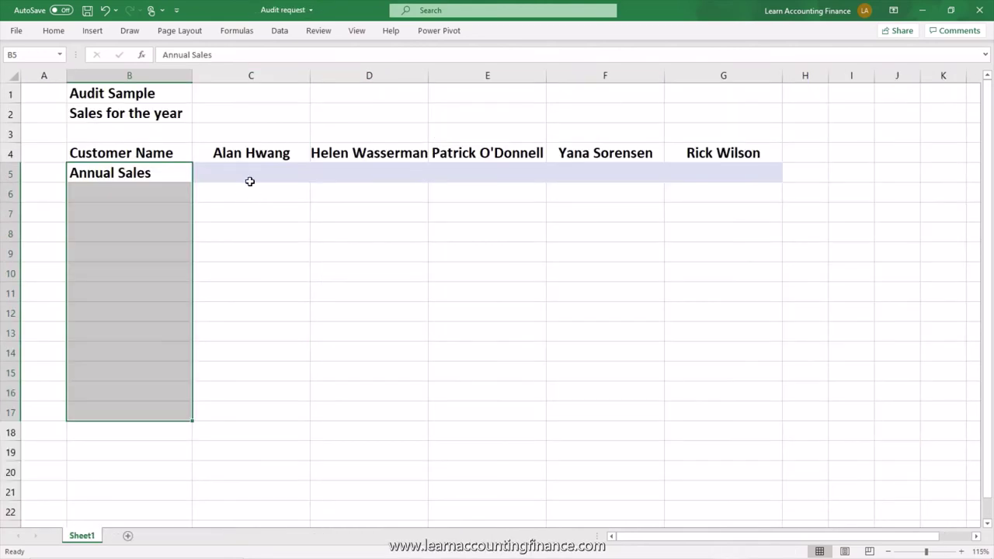
pyautogui.click(252, 159)
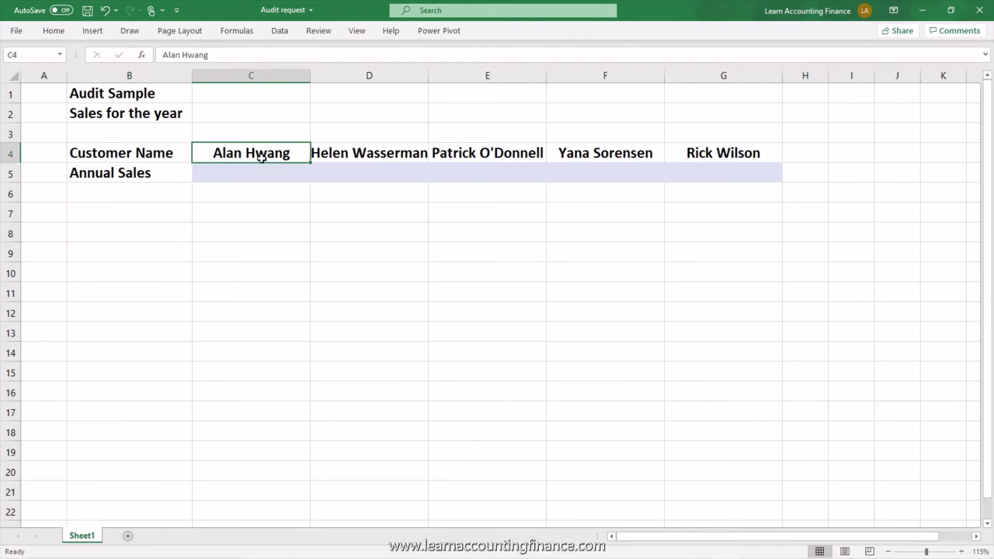
# Start an XLOOKUP in C5 that looks up C4 in B3:B693 of the Gross Sales & Profit sheet in Customer Sales (2).xlsx.
pyautogui.click(255, 178)
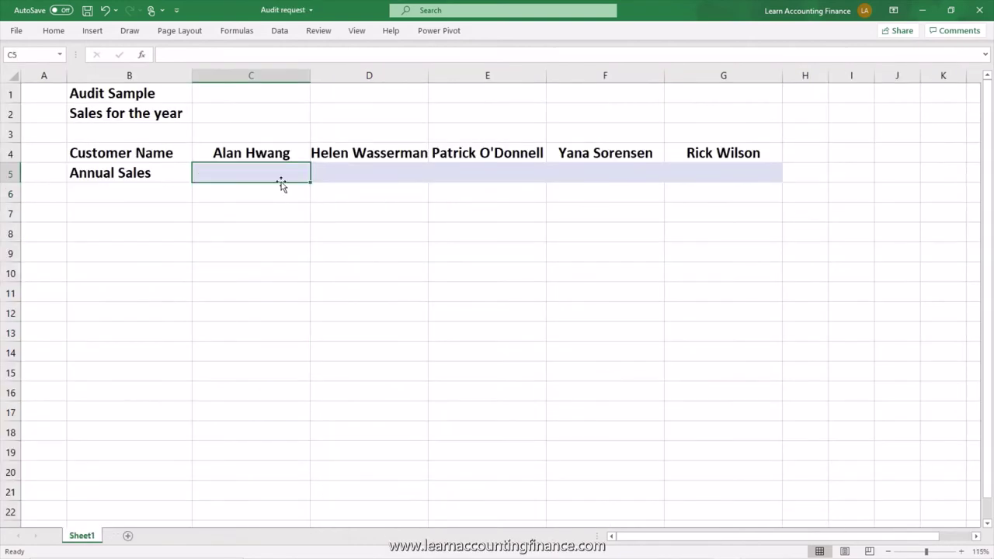
pyautogui.write('=xlookup(')
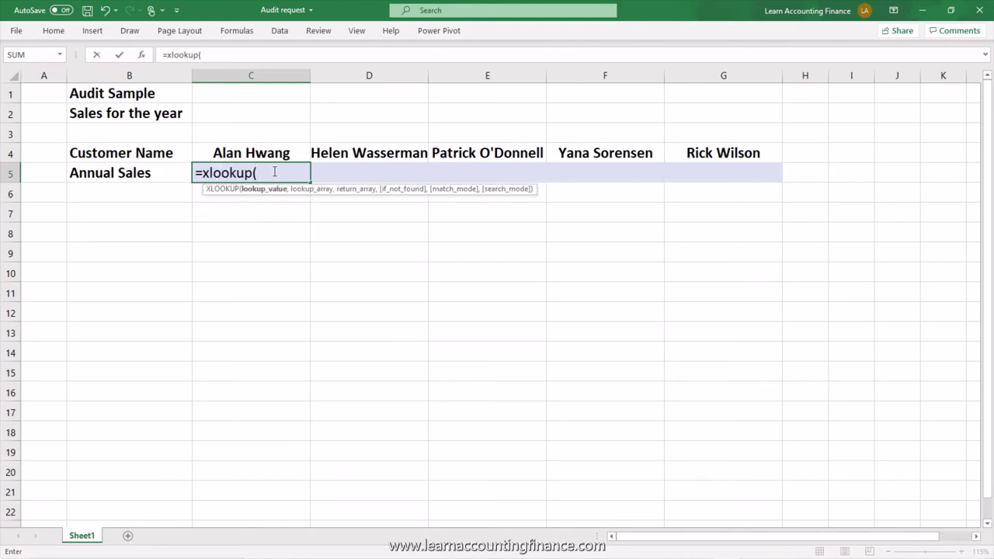
pyautogui.click(274, 156)
pyautogui.write(',')
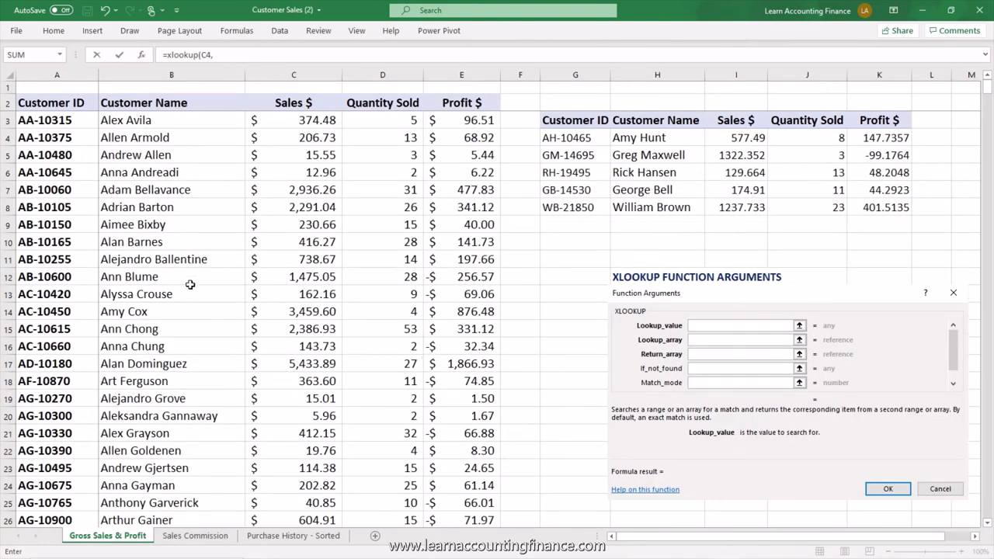
pyautogui.click(175, 125)
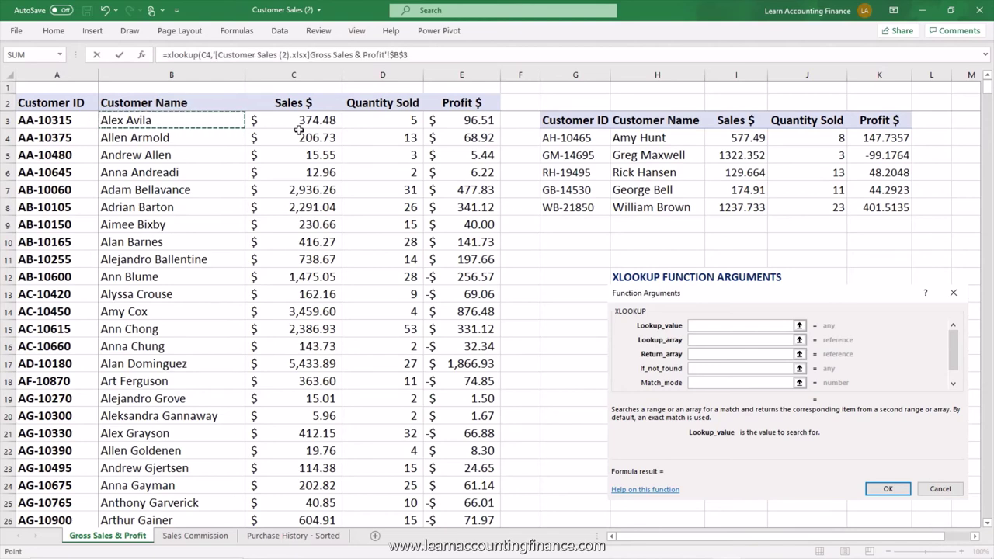
pyautogui.hotkey('ctrl', 'shift', 'Down')
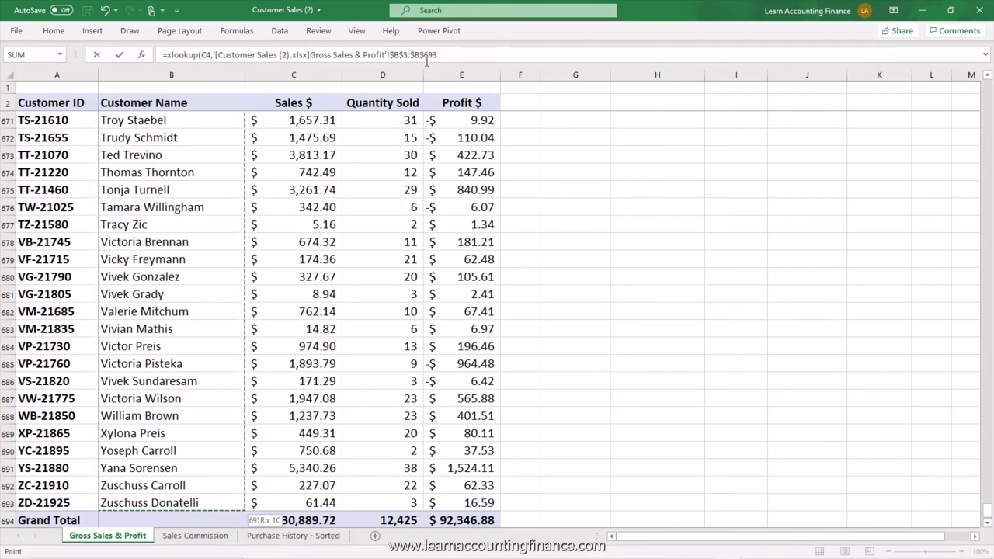
pyautogui.write(',')
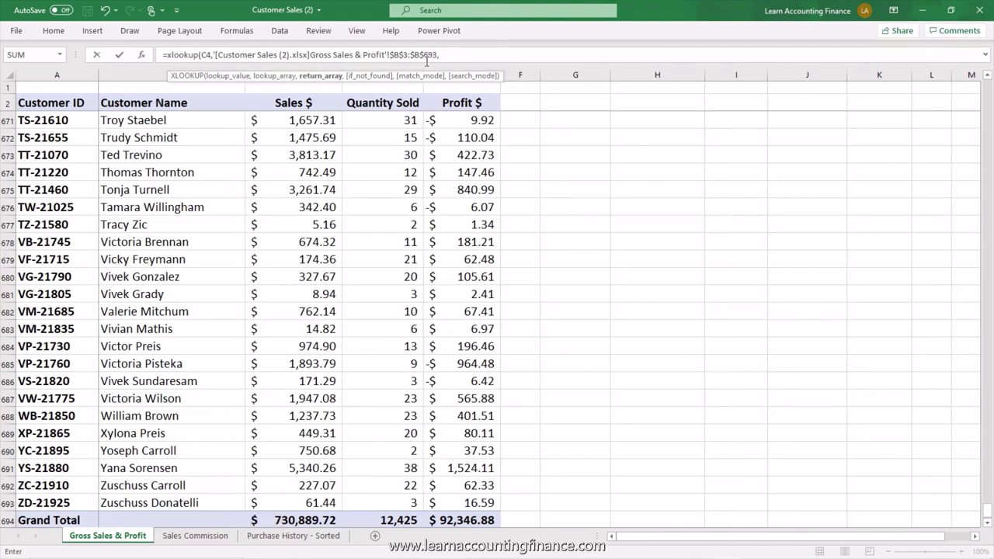
# Complete the C5 XLOOKUP with the Sales $ range C3:C693 from the customer sales workbook as the return array.
pyautogui.click(325, 108)
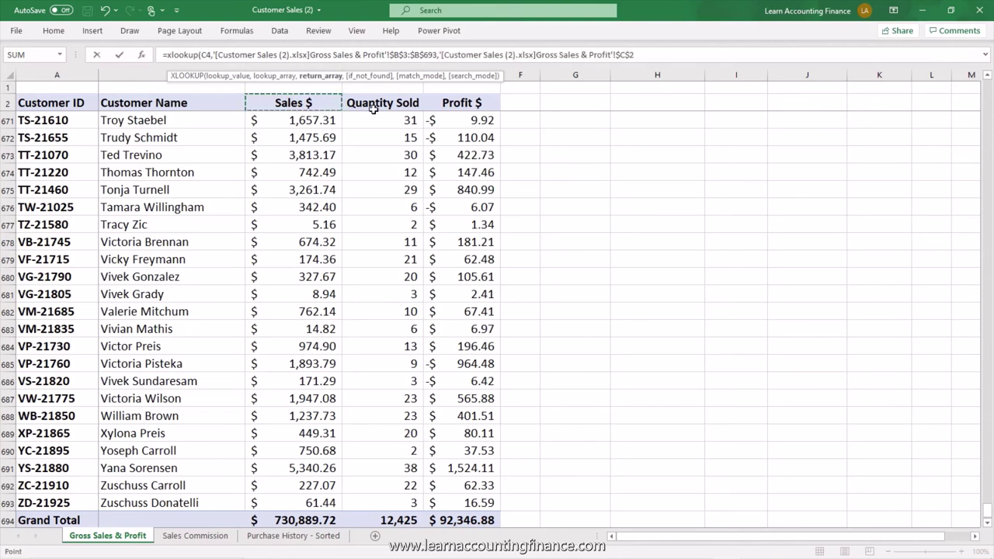
pyautogui.press('Down')
pyautogui.hotkey('ctrl', 'shift', 'Down')
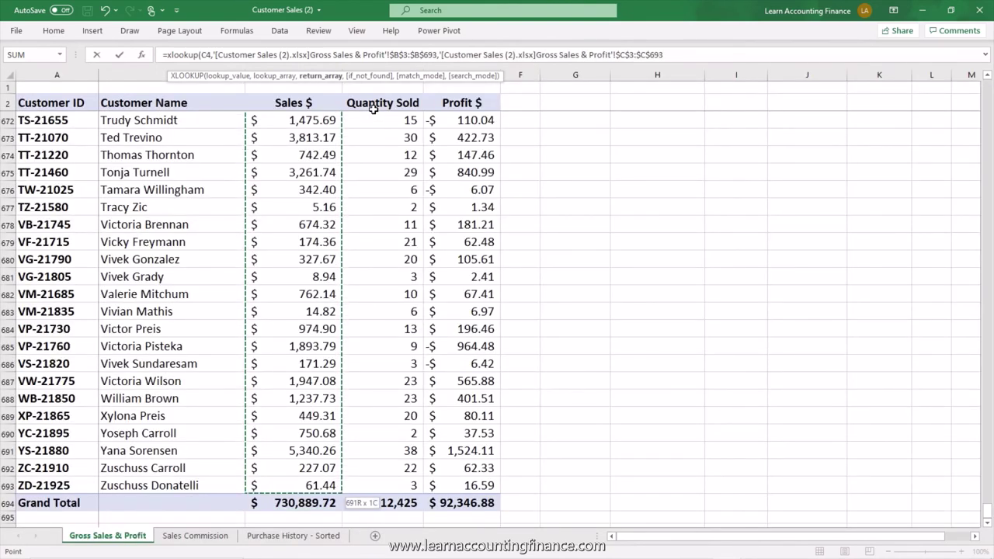
pyautogui.write(')')
pyautogui.press('Return')
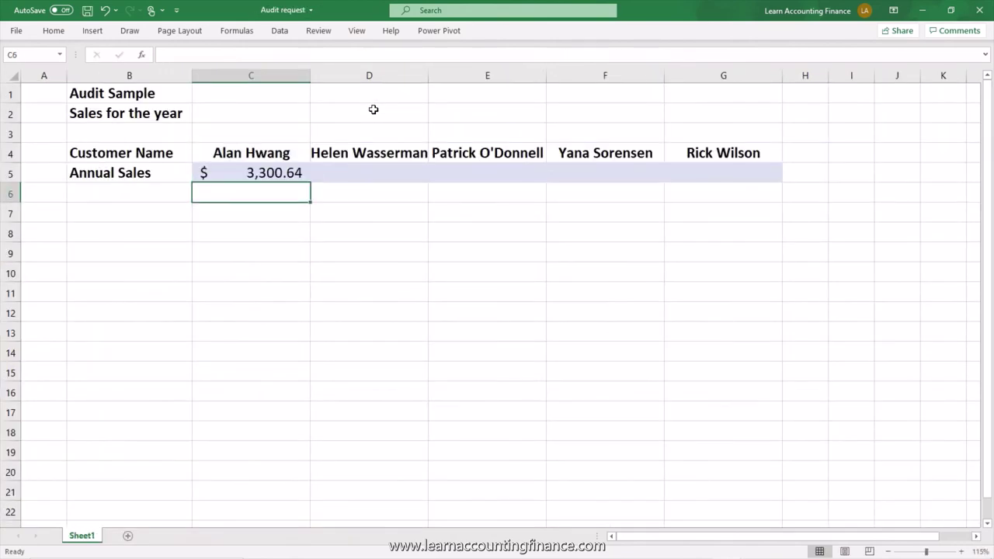
# Copy the annual sales formula from C5 across the remaining customers in D5:G5.
pyautogui.press('Up')
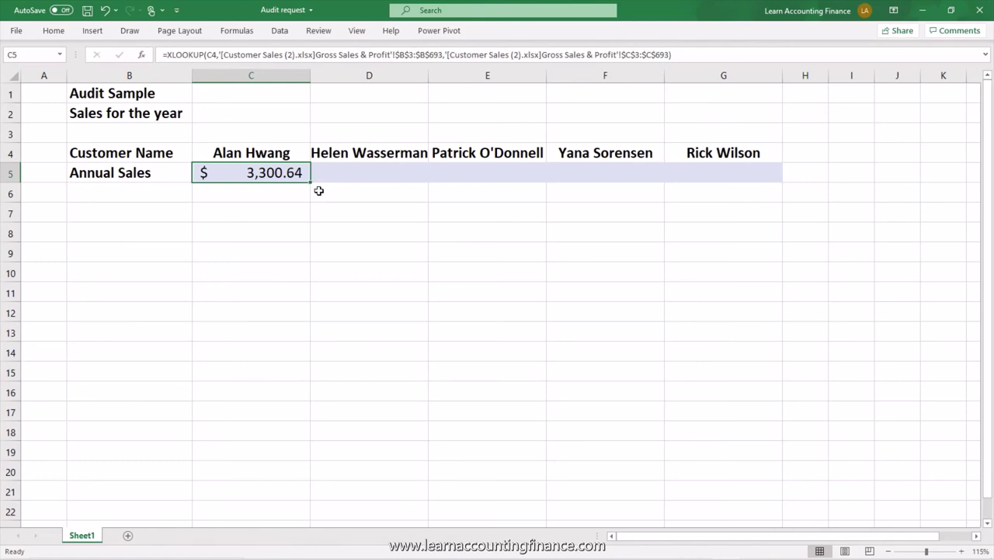
pyautogui.moveTo(284, 172)
pyautogui.mouseDown()
pyautogui.moveTo(275, 406)
pyautogui.moveTo(271, 173)
pyautogui.moveTo(710, 172)
pyautogui.mouseUp()
pyautogui.moveTo(309, 184); pyautogui.dragTo(730, 173)
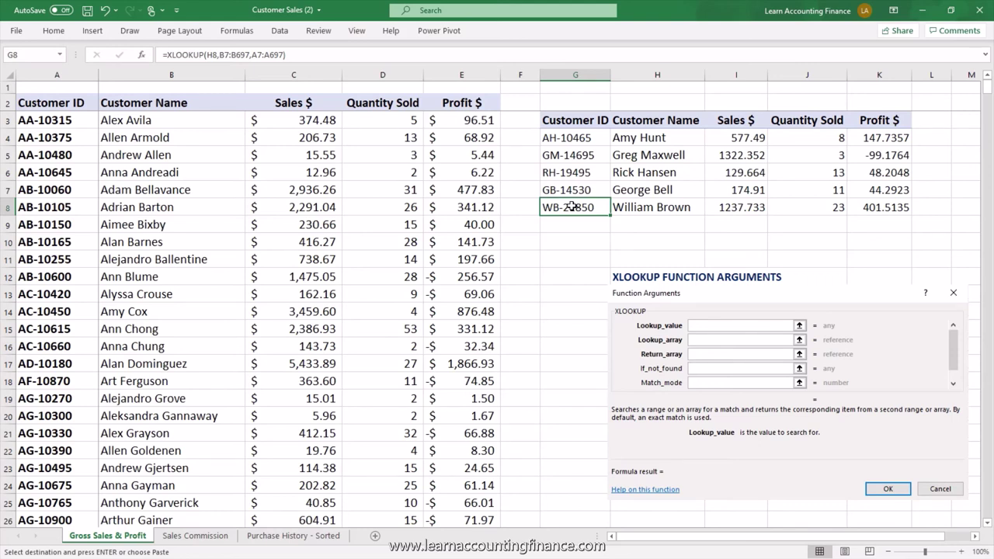
# In the customer sales workbook, shift the return array of the XLOOKUP in I4 to C5:E695.
pyautogui.click(732, 140)
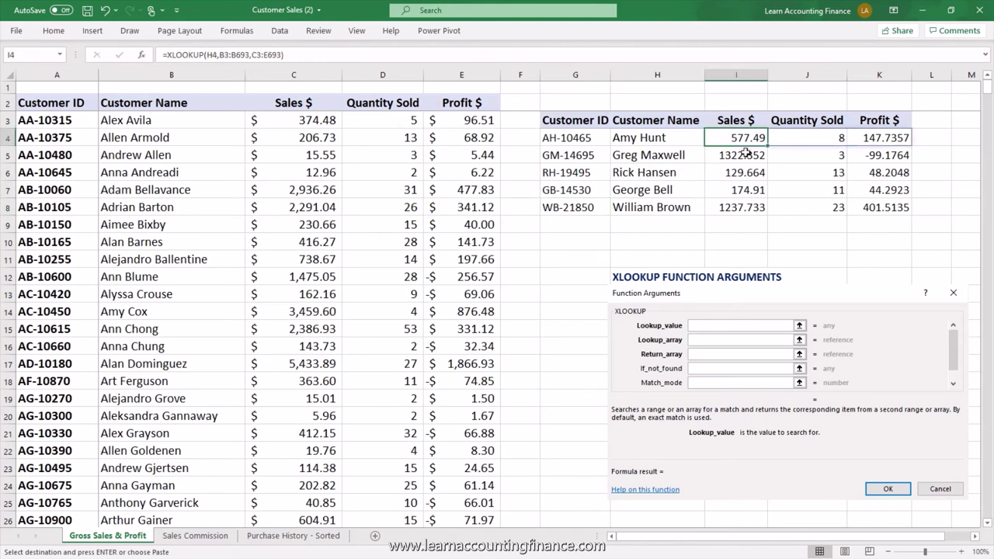
pyautogui.click(693, 139)
pyautogui.click(731, 140)
pyautogui.press('F2')
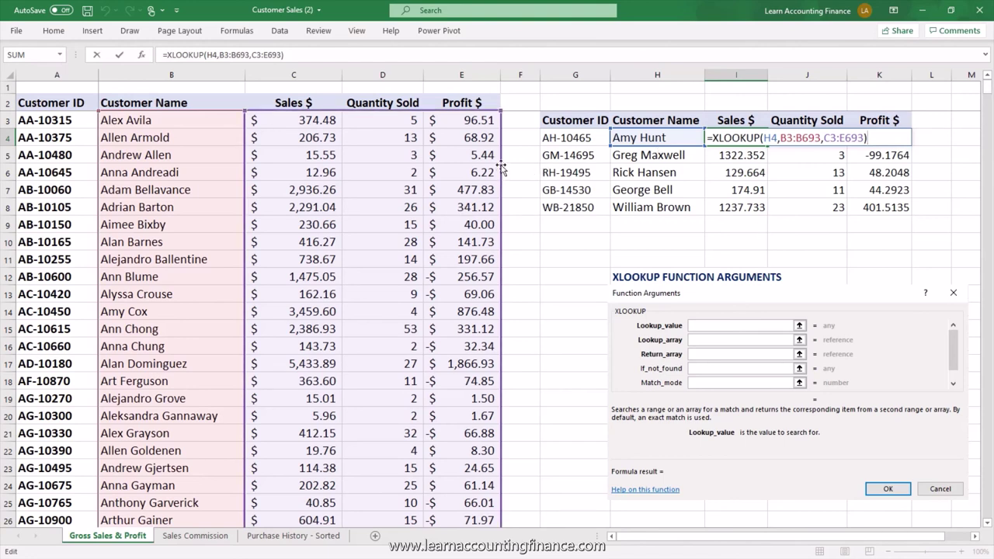
pyautogui.moveTo(503, 172); pyautogui.dragTo(480, 207)
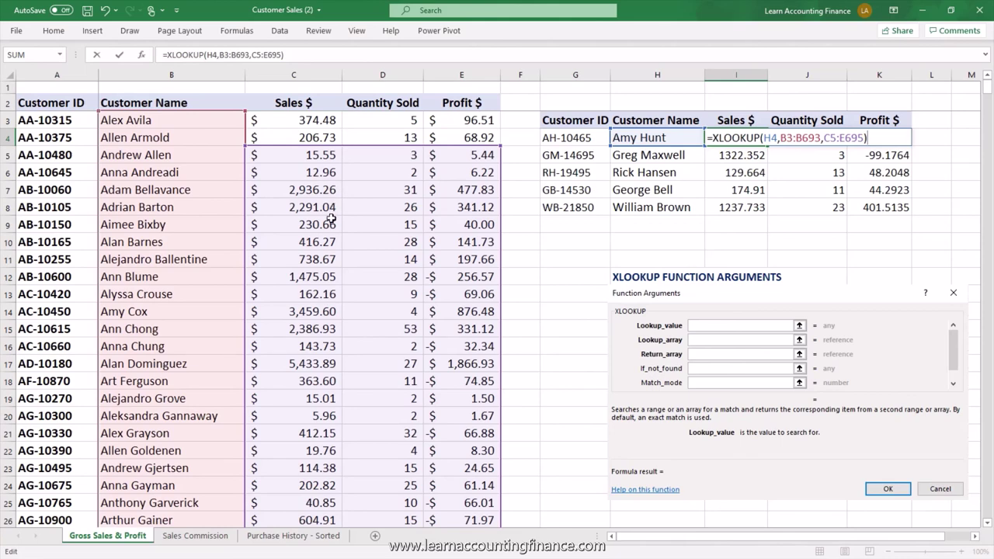
pyautogui.press('Return')
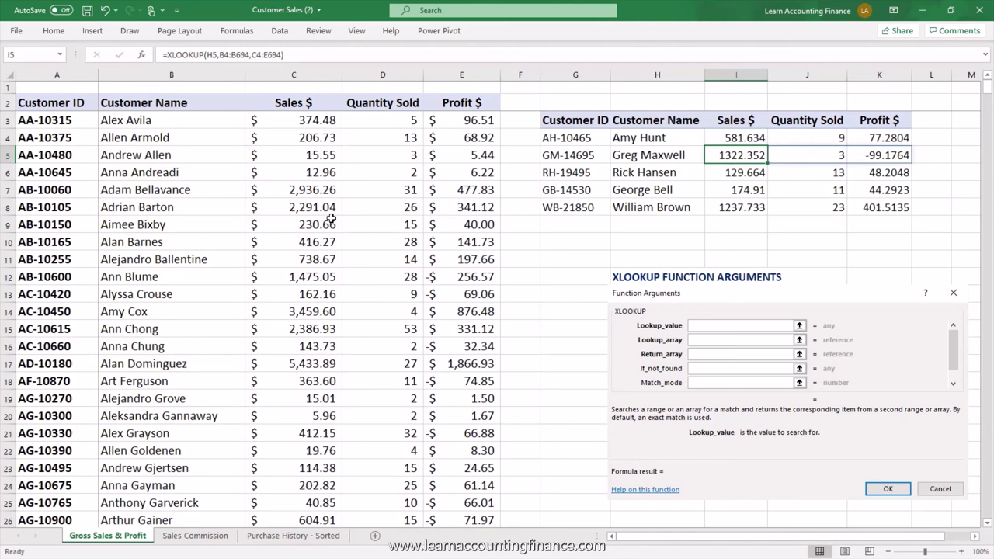
# Compare the start and end rows of the two ranges in I4's formula and restore its return array to C3:E693.
pyautogui.click(708, 140)
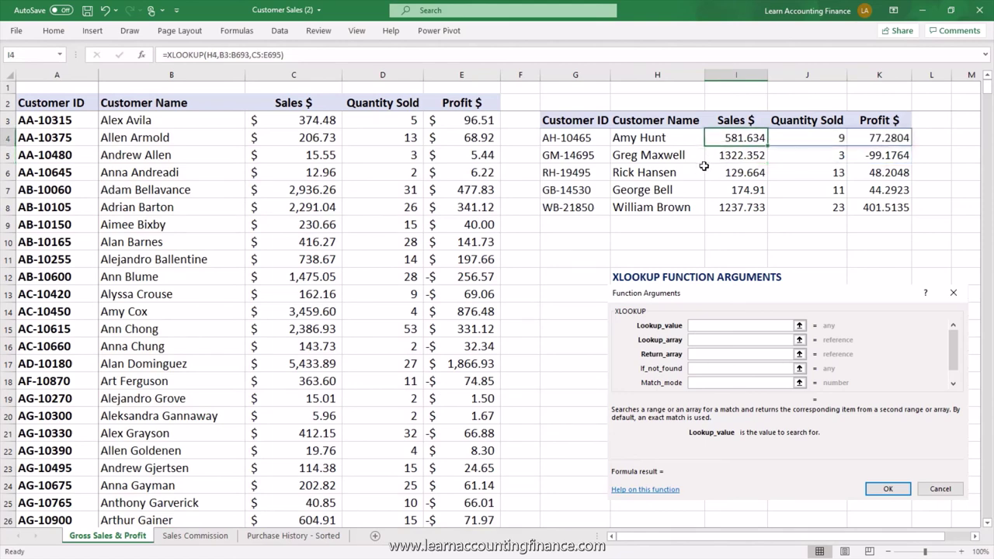
pyautogui.press('F2')
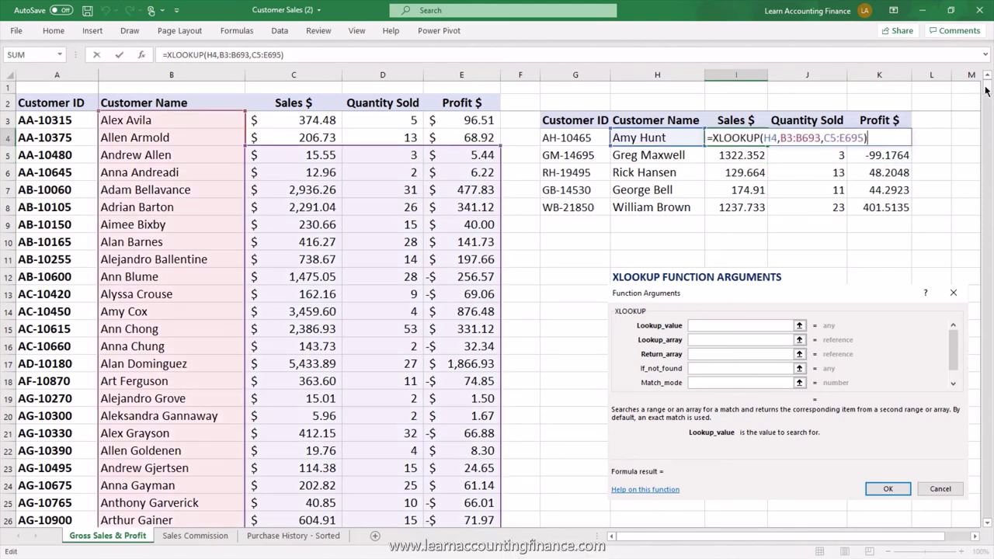
pyautogui.moveTo(985, 90); pyautogui.dragTo(986, 510)
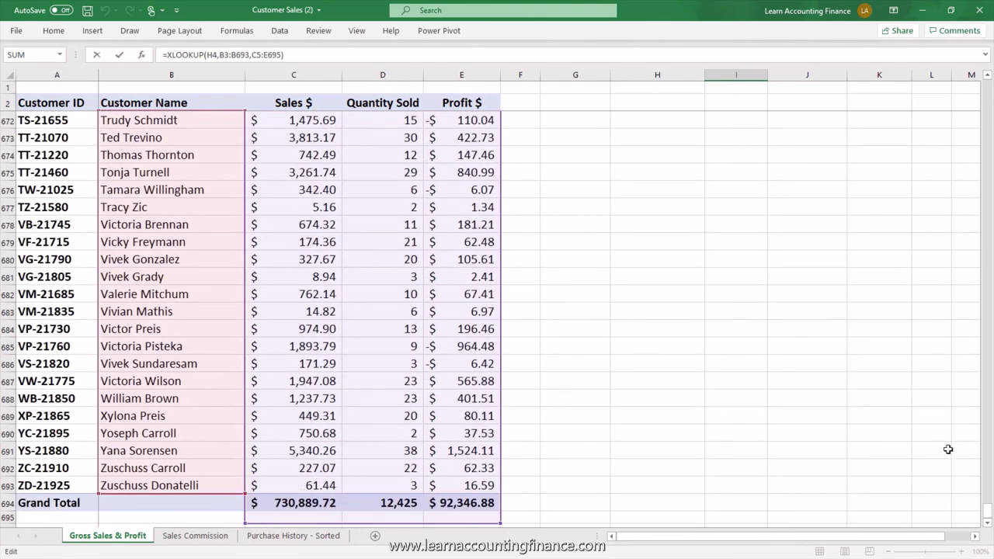
pyautogui.moveTo(986, 510); pyautogui.dragTo(986, 86)
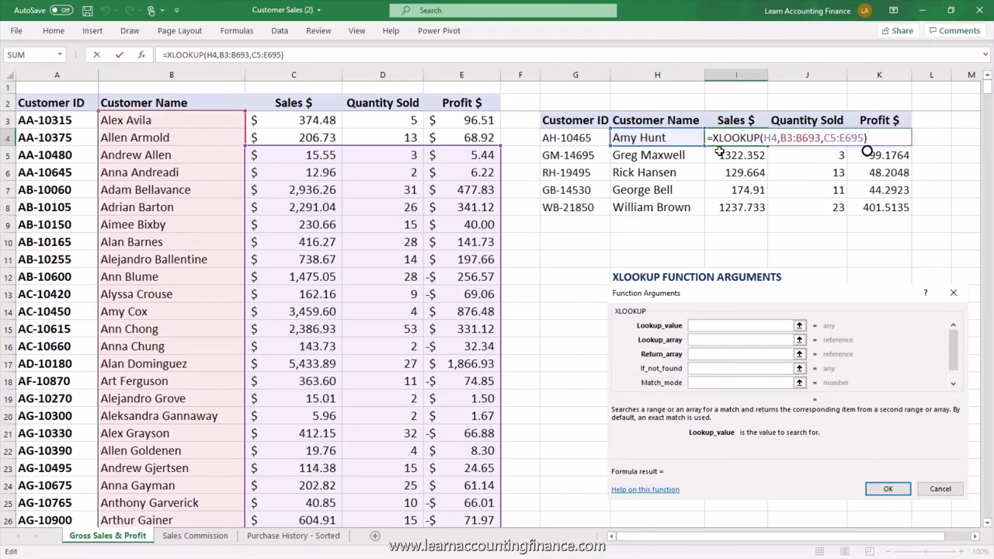
pyautogui.hotkey('ctrl', 'Return')
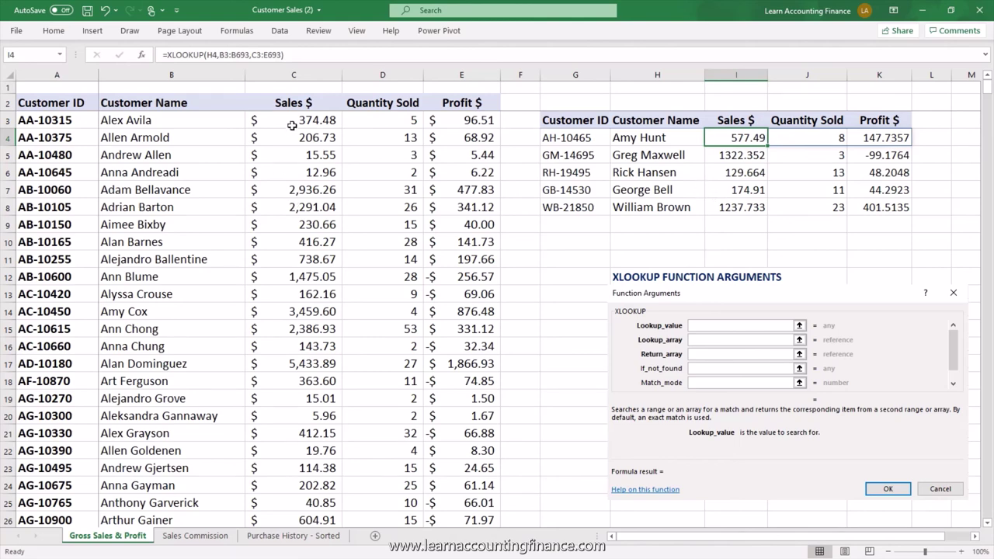
# Examine the Sales $ column and the Customer Name column from its header down to the rows below the Grand Total.
pyautogui.moveTo(292, 128); pyautogui.dragTo(306, 221)
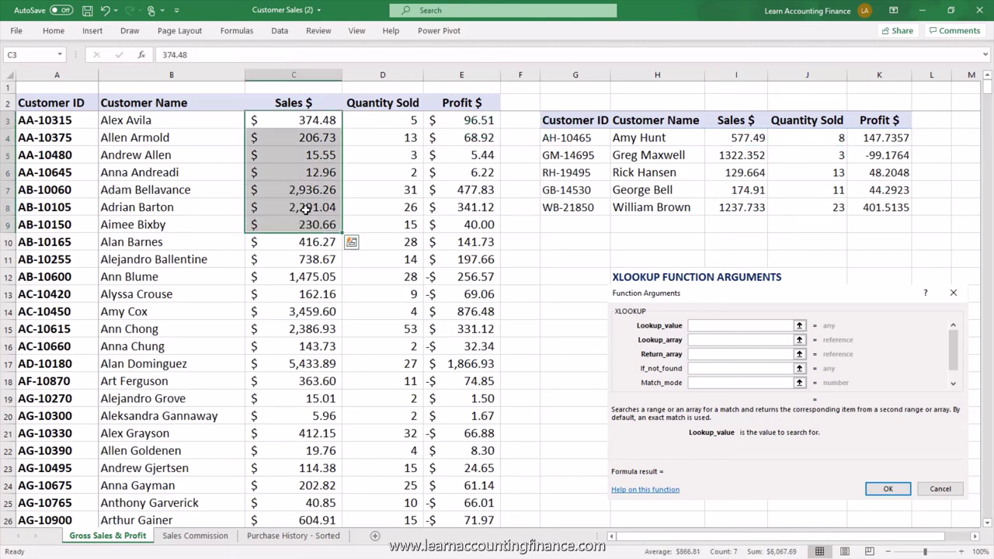
pyautogui.click(257, 75)
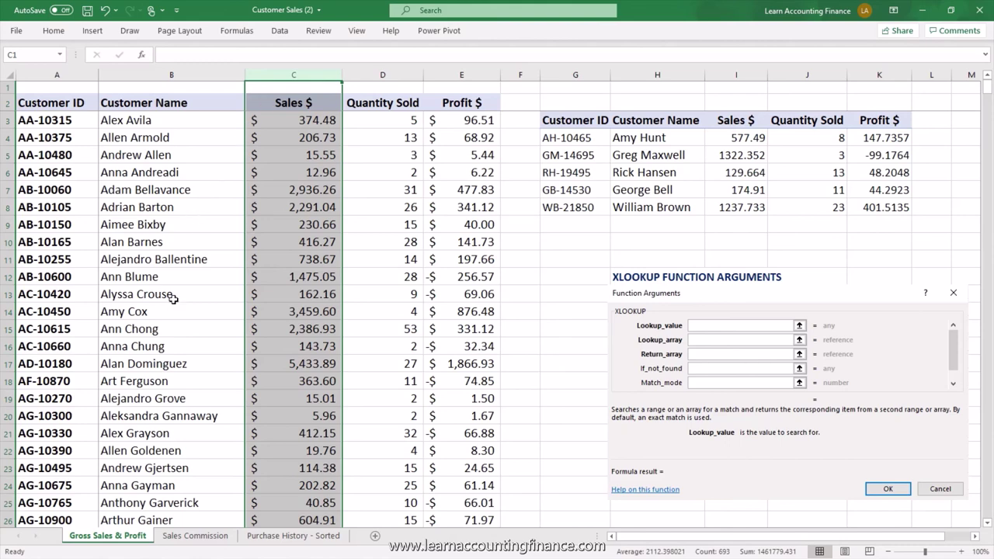
pyautogui.click(167, 362)
pyautogui.hotkey('ctrl', 'Down')
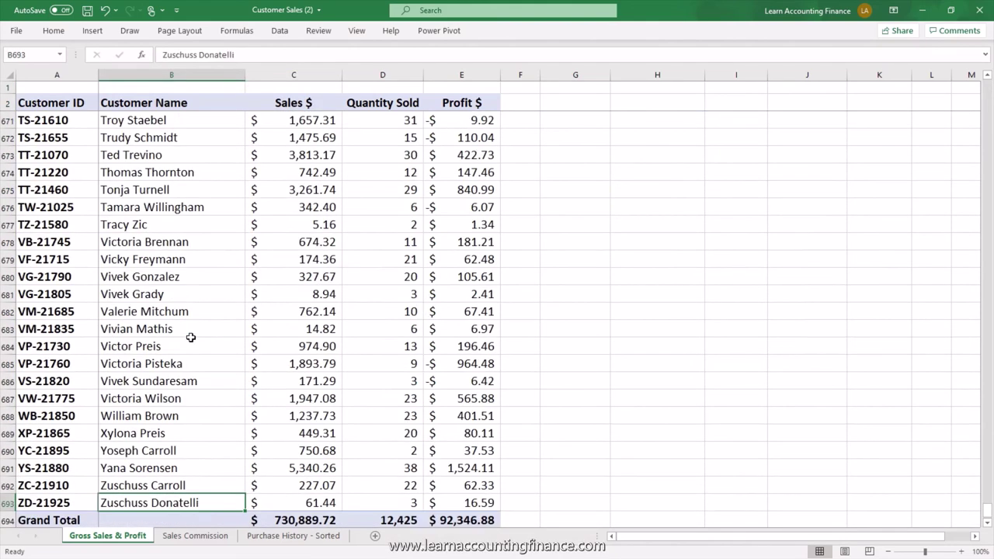
pyautogui.press('Down')
pyautogui.press('Down')
pyautogui.press('Down')
pyautogui.press('Down')
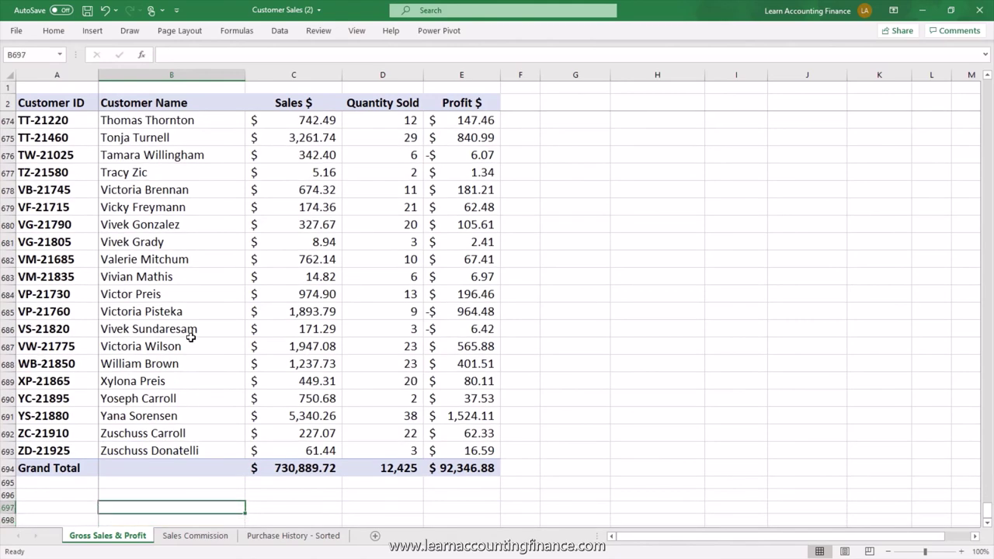
pyautogui.press('Up')
pyautogui.press('Up')
pyautogui.press('Up')
pyautogui.press('Up')
pyautogui.hotkey('ctrl', 'Up')
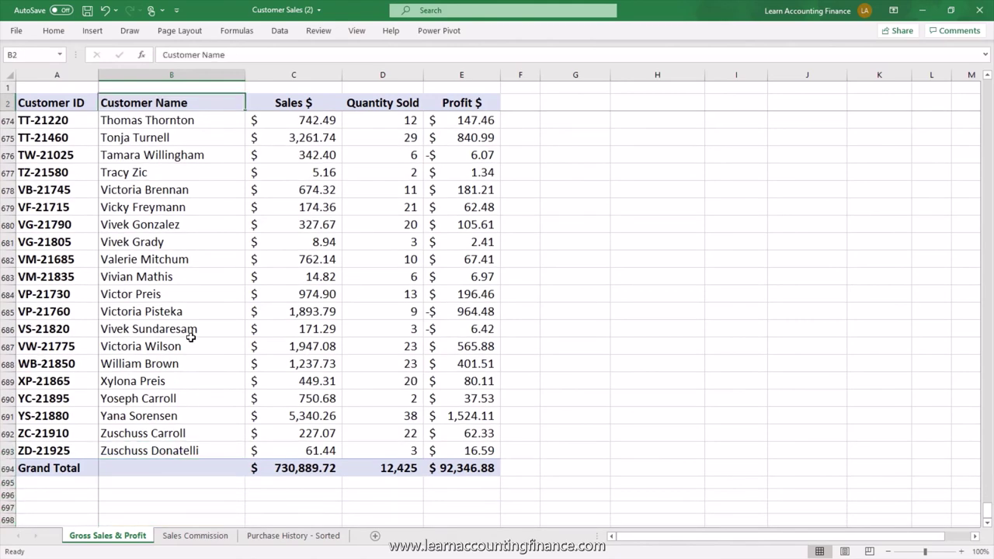
pyautogui.press('Up')
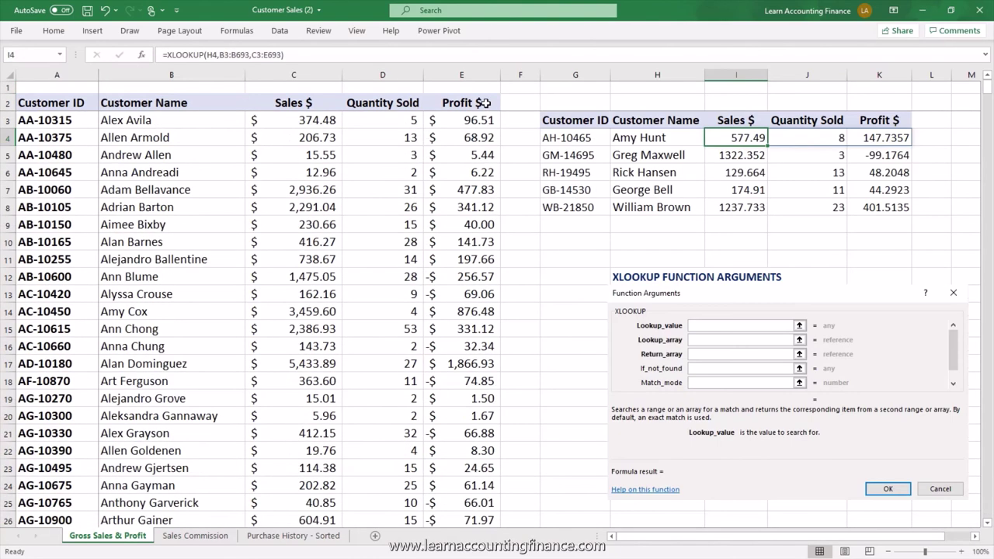
# Replace the lookup array in I4's XLOOKUP with the entire Customer Name column, B:B.
pyautogui.press('F2')
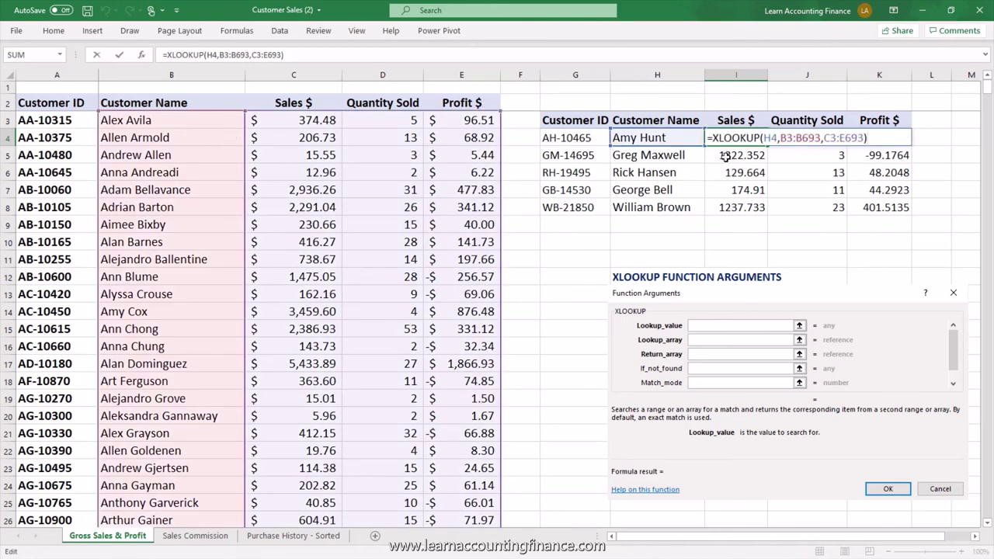
pyautogui.moveTo(781, 137); pyautogui.dragTo(821, 138)
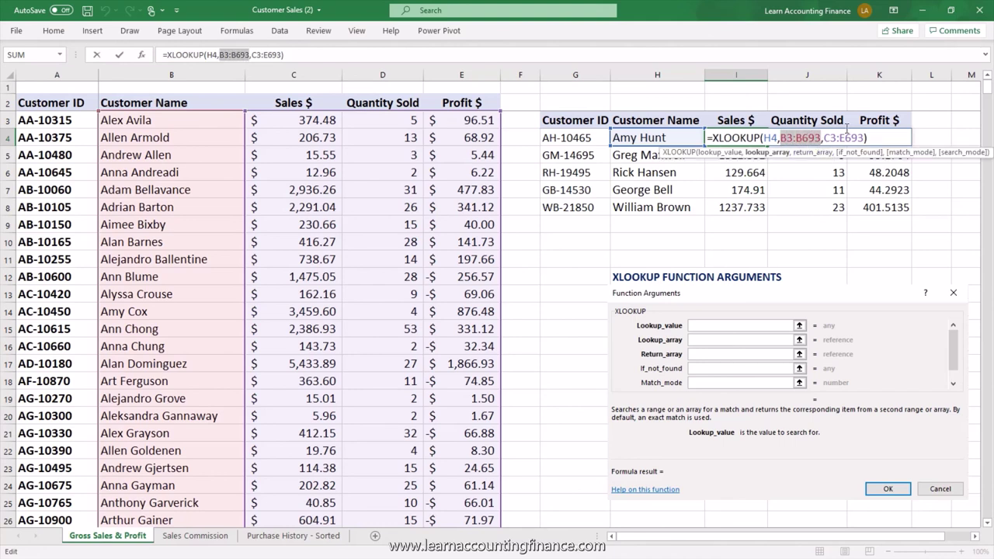
pyautogui.press('Delete')
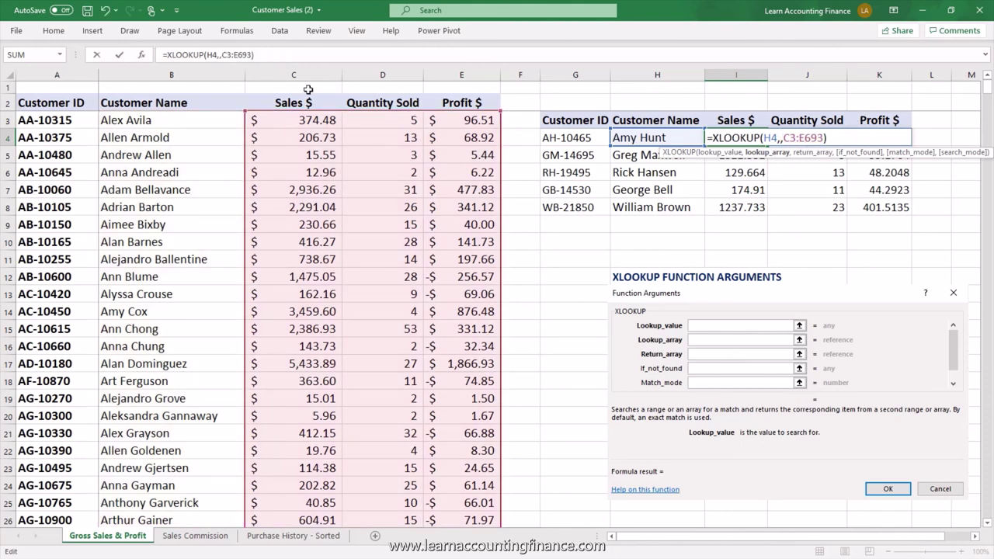
pyautogui.click(214, 74)
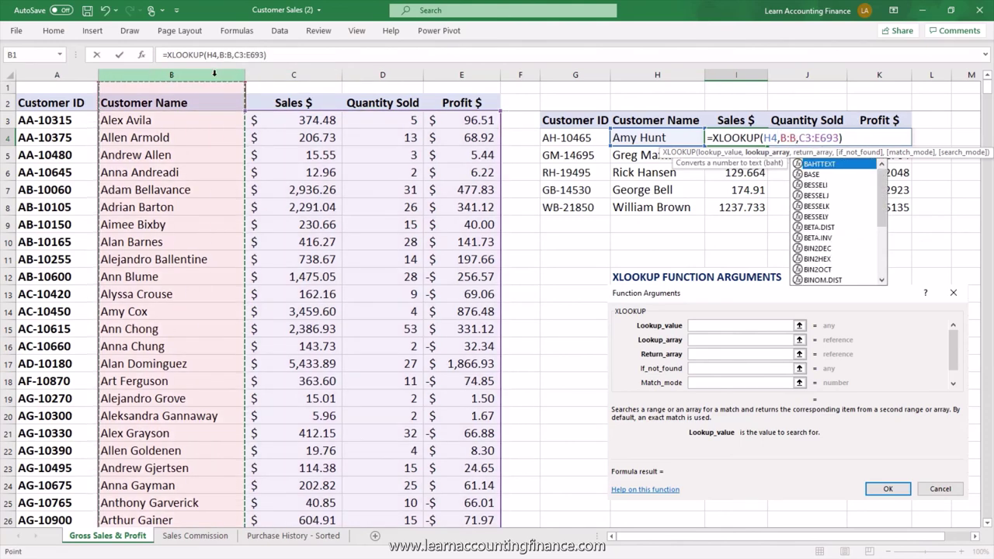
# Replace the return array in I4's XLOOKUP with the entire columns C:E and enter the formula.
pyautogui.moveTo(799, 137); pyautogui.dragTo(837, 138)
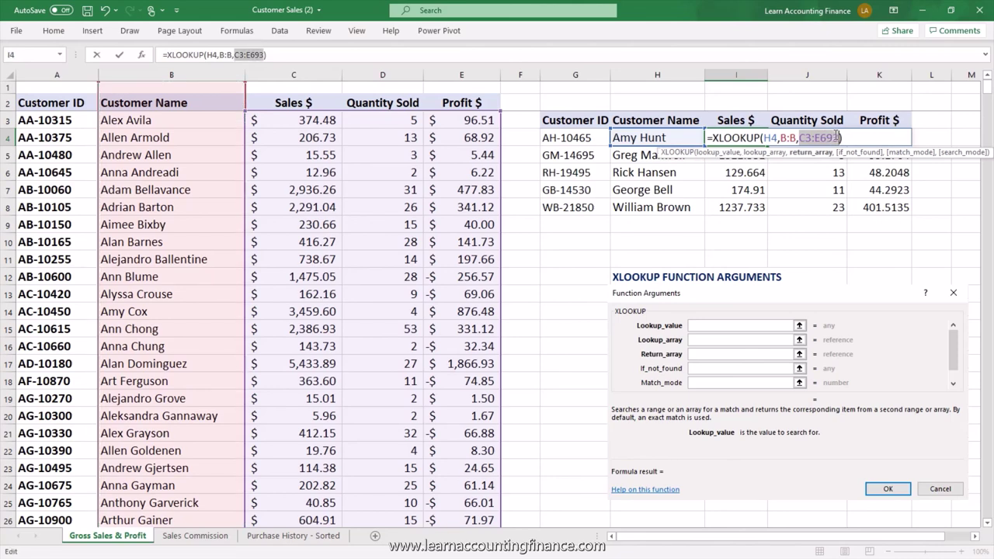
pyautogui.press('BackSpace')
pyautogui.click(339, 74)
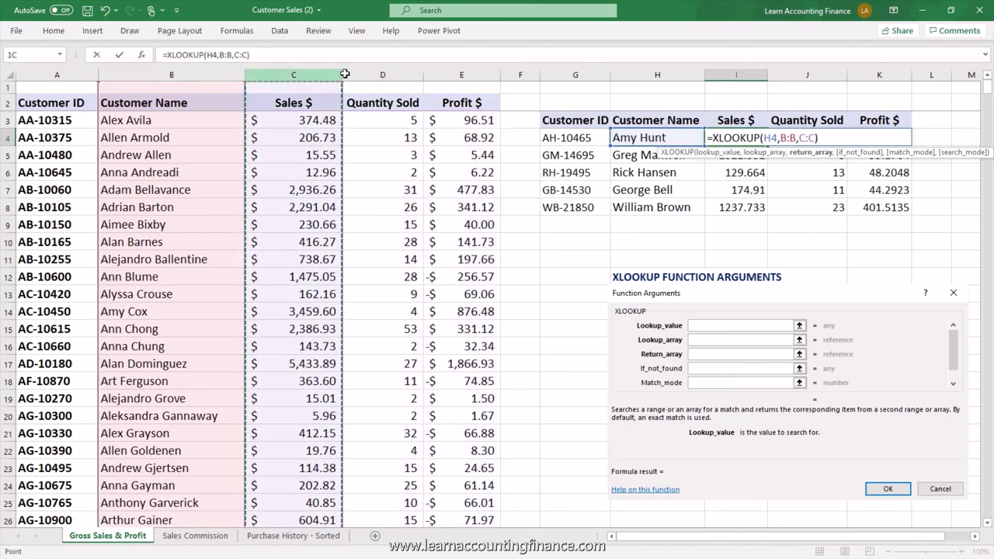
pyautogui.moveTo(345, 74); pyautogui.dragTo(450, 72)
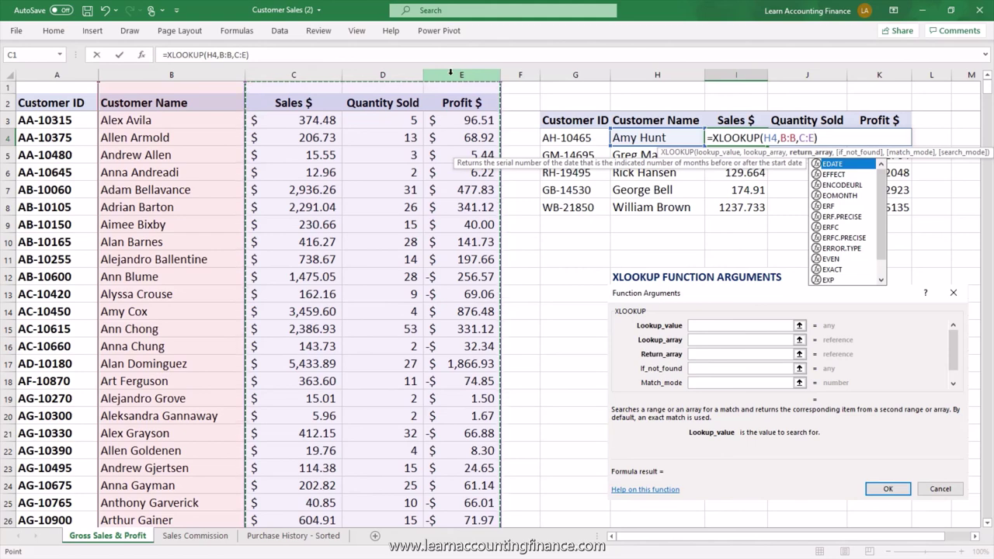
pyautogui.hotkey('ctrl', 'Return')
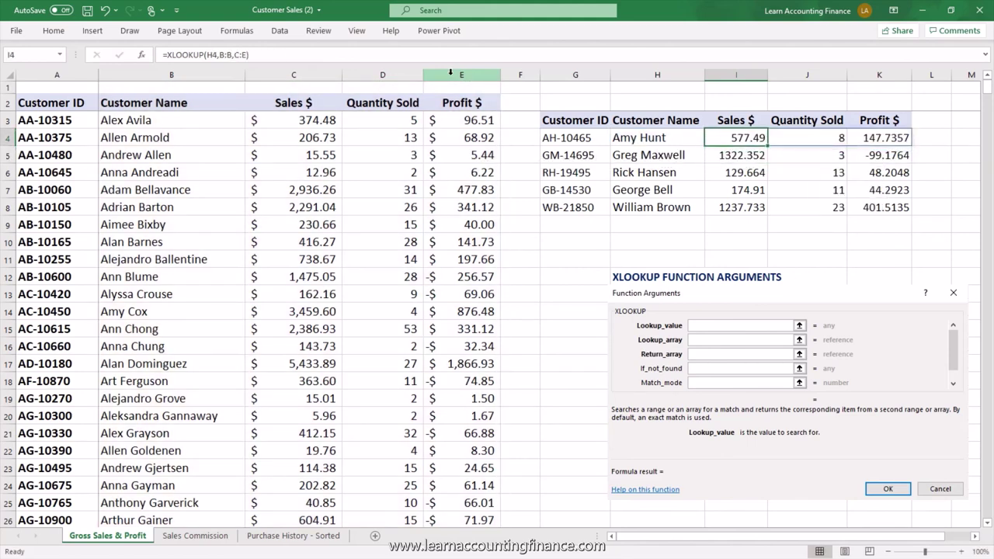
# Copy the whole-column XLOOKUP formula from I4.
pyautogui.hotkey('ctrl', 'c')
pyautogui.click(631, 193)
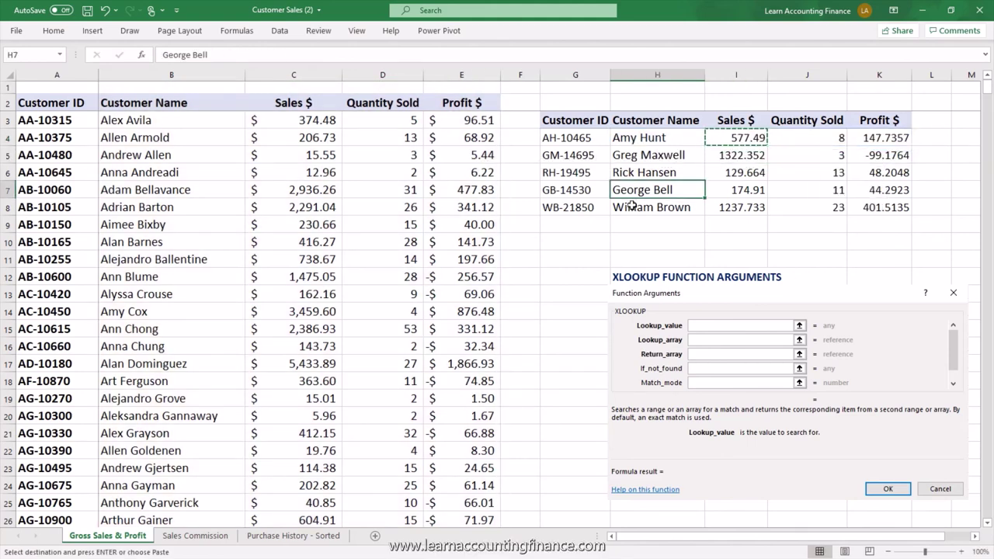